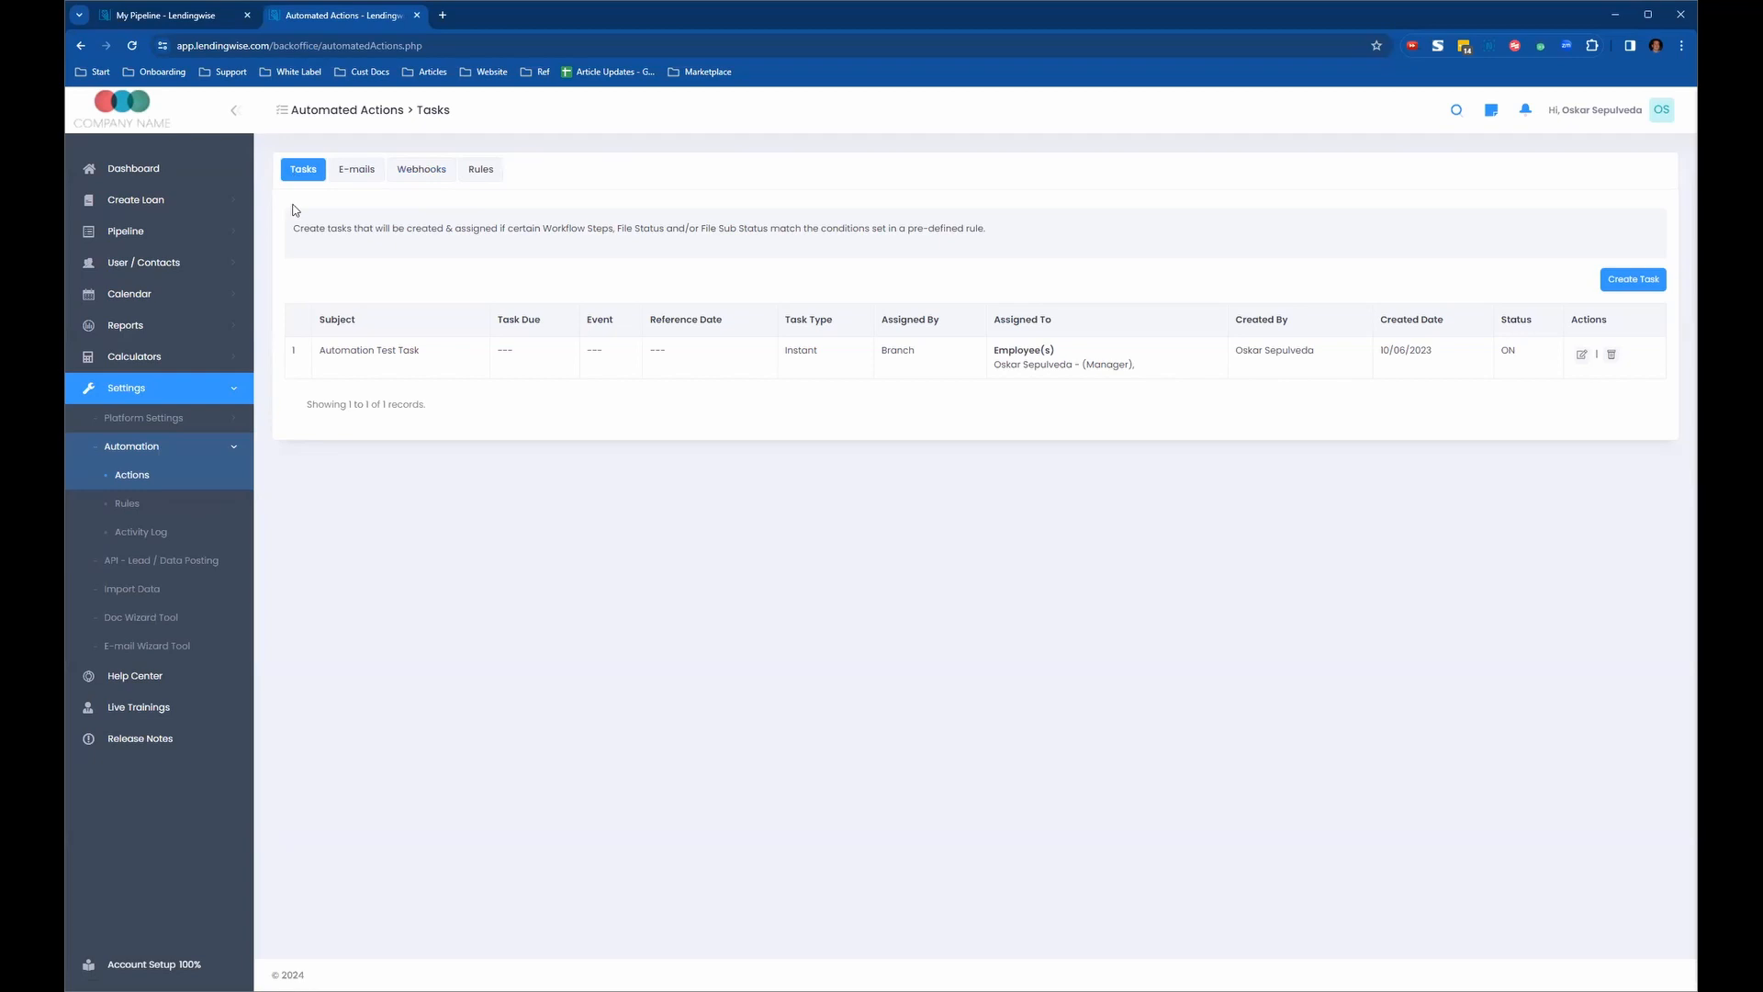
- Create a new automated email notification and set it to be due instantly
{"action": "left_click", "coordinate": [358, 171]}
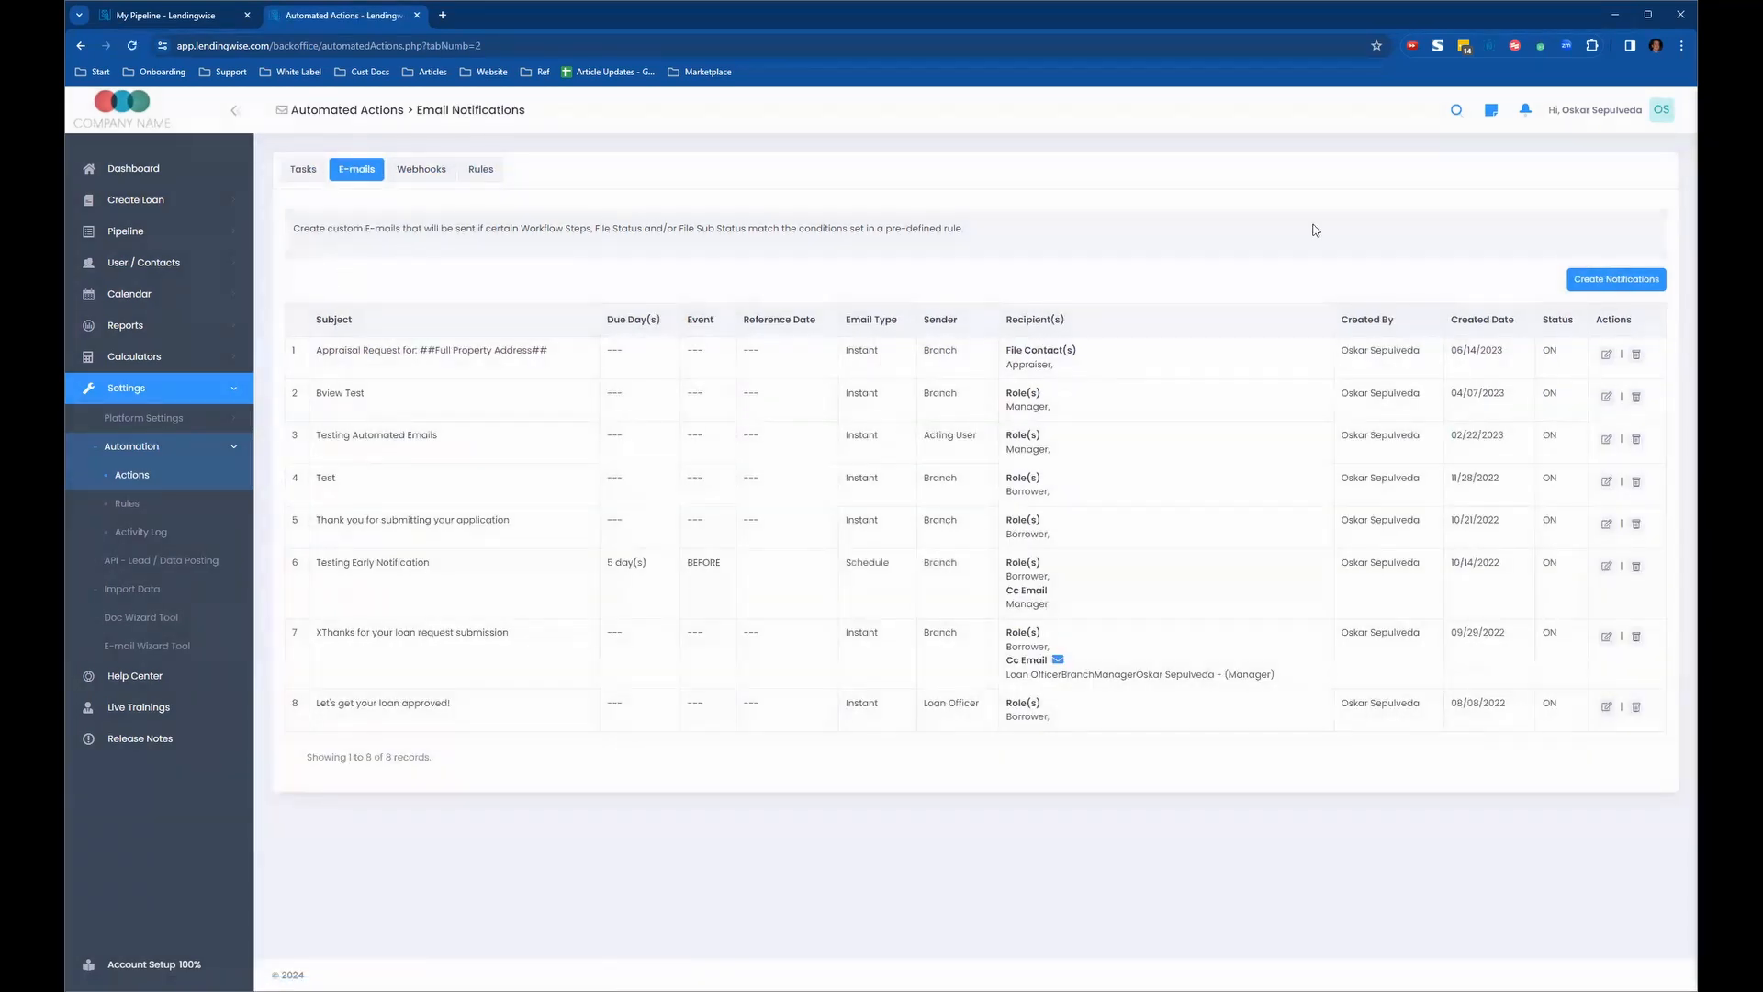
{"action": "left_click", "coordinate": [1630, 280]}
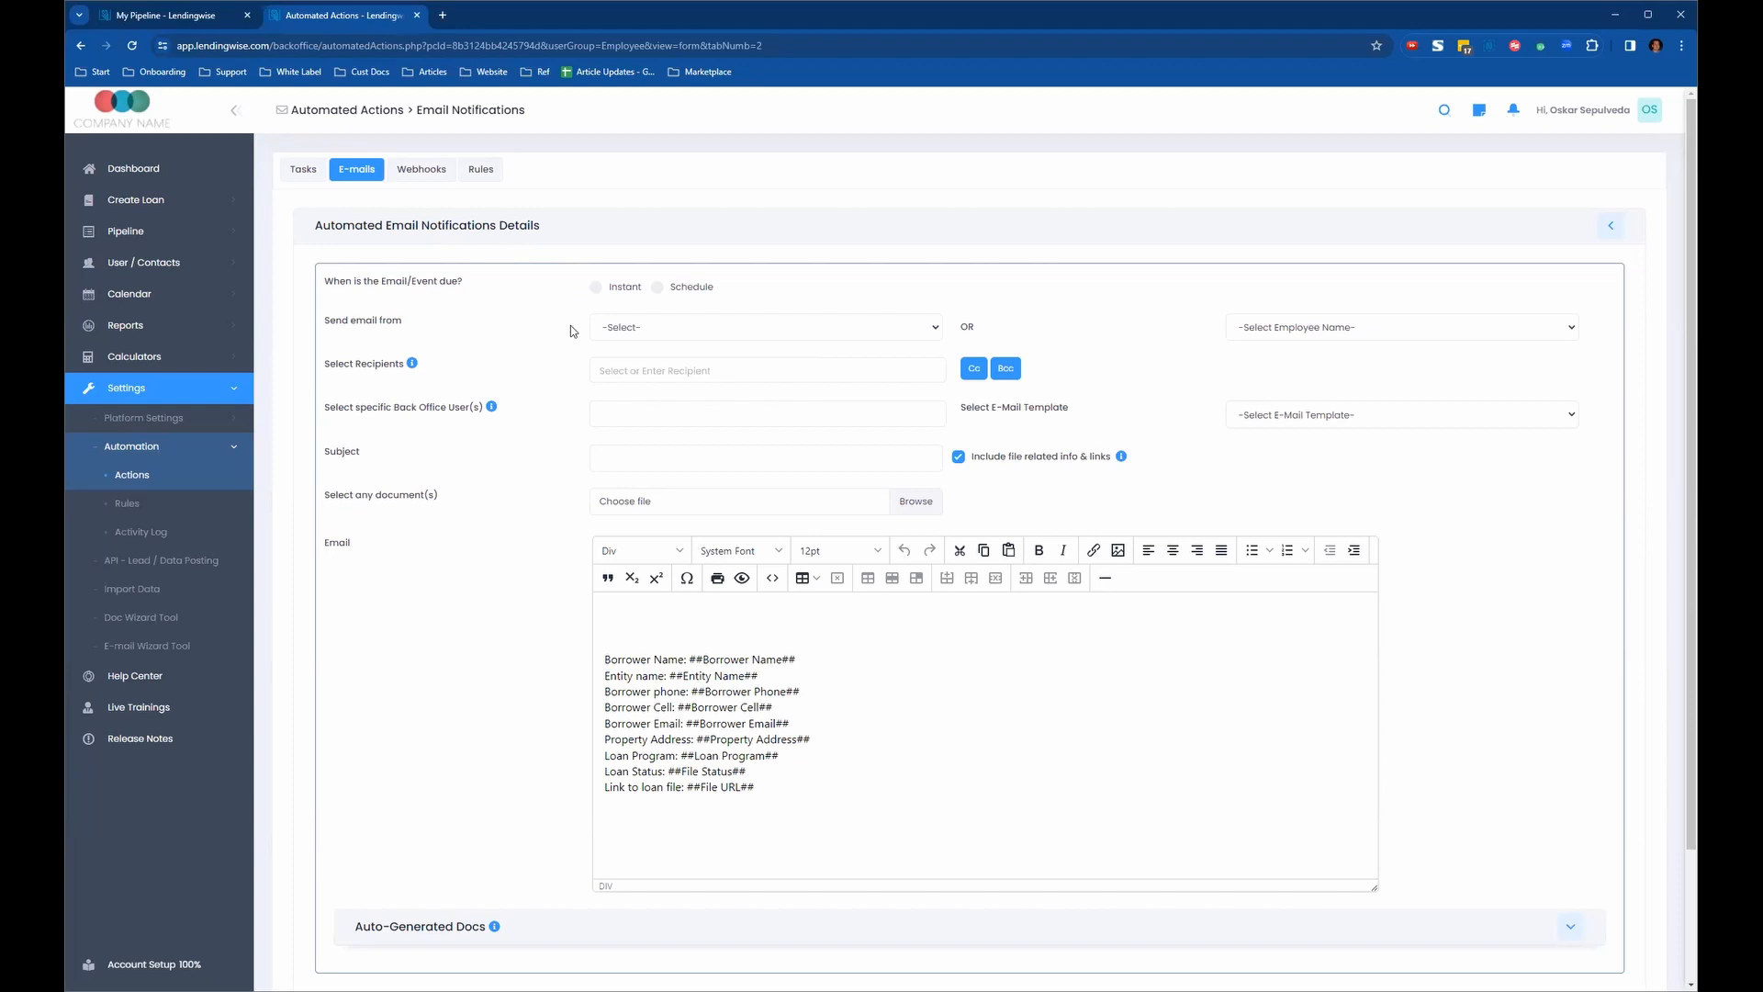
{"action": "left_click", "coordinate": [595, 287]}
- Change the email timing to Schedule and choose Maturity Date as the reference date
{"action": "left_click", "coordinate": [658, 287]}
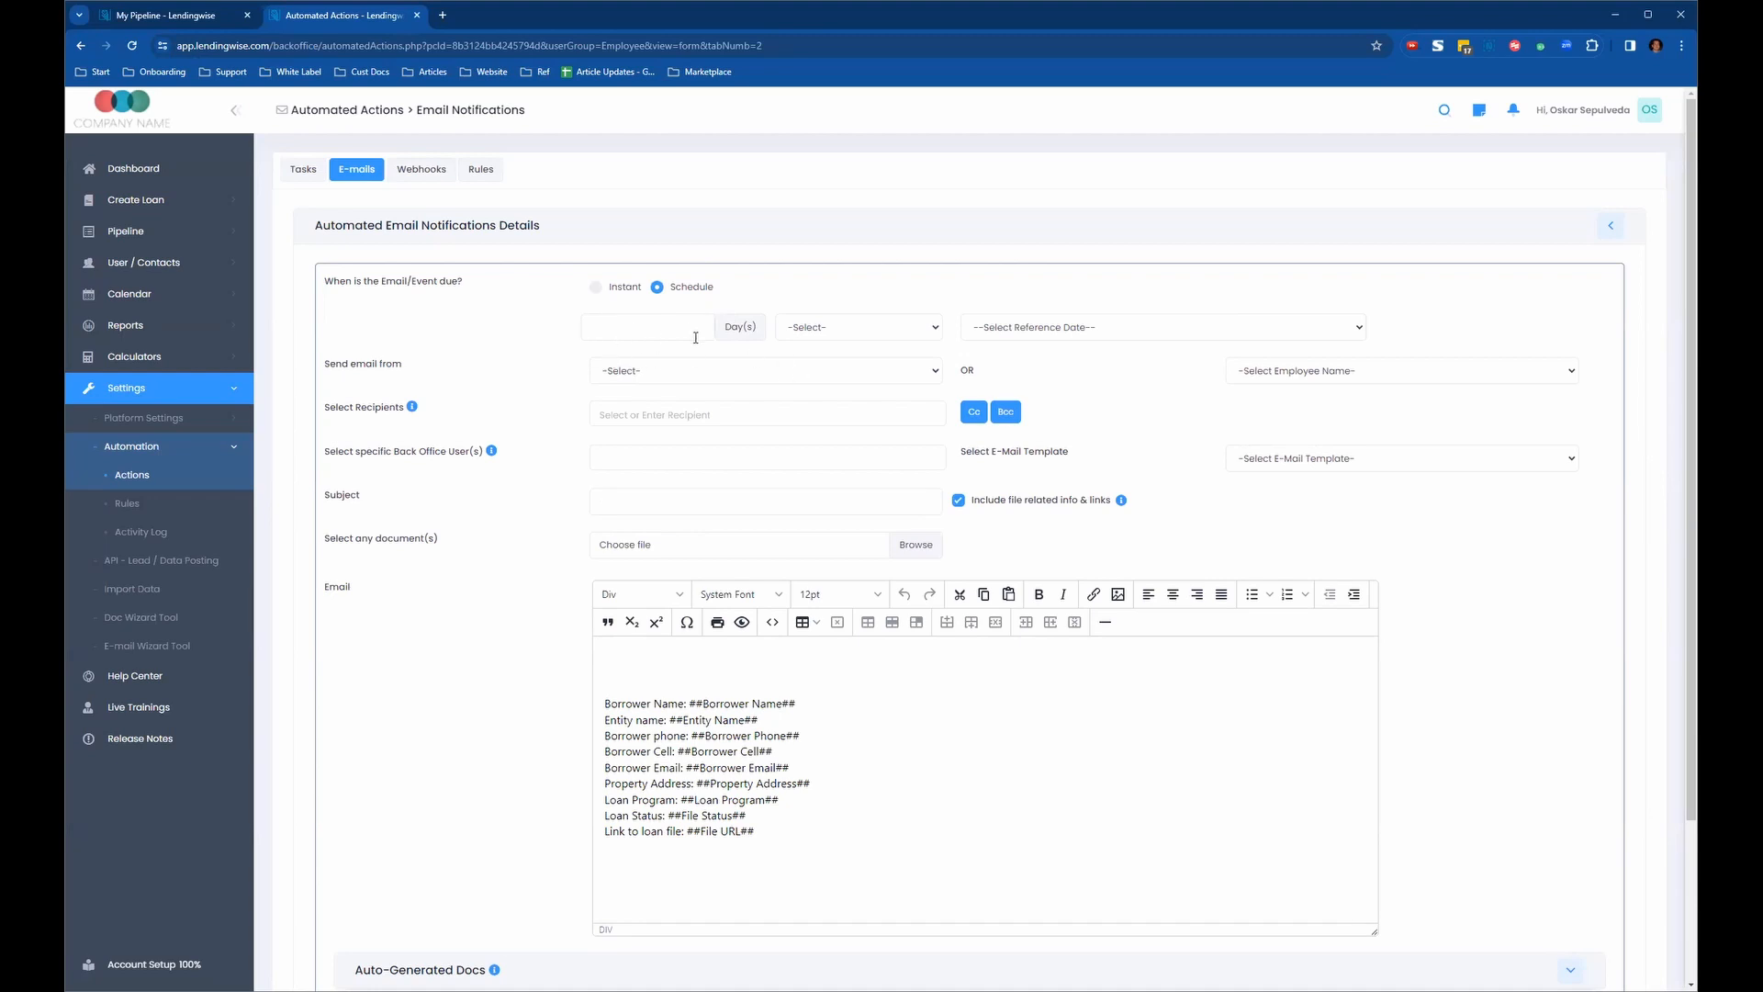
{"action": "left_click", "coordinate": [651, 338]}
{"action": "left_click", "coordinate": [1148, 336]}
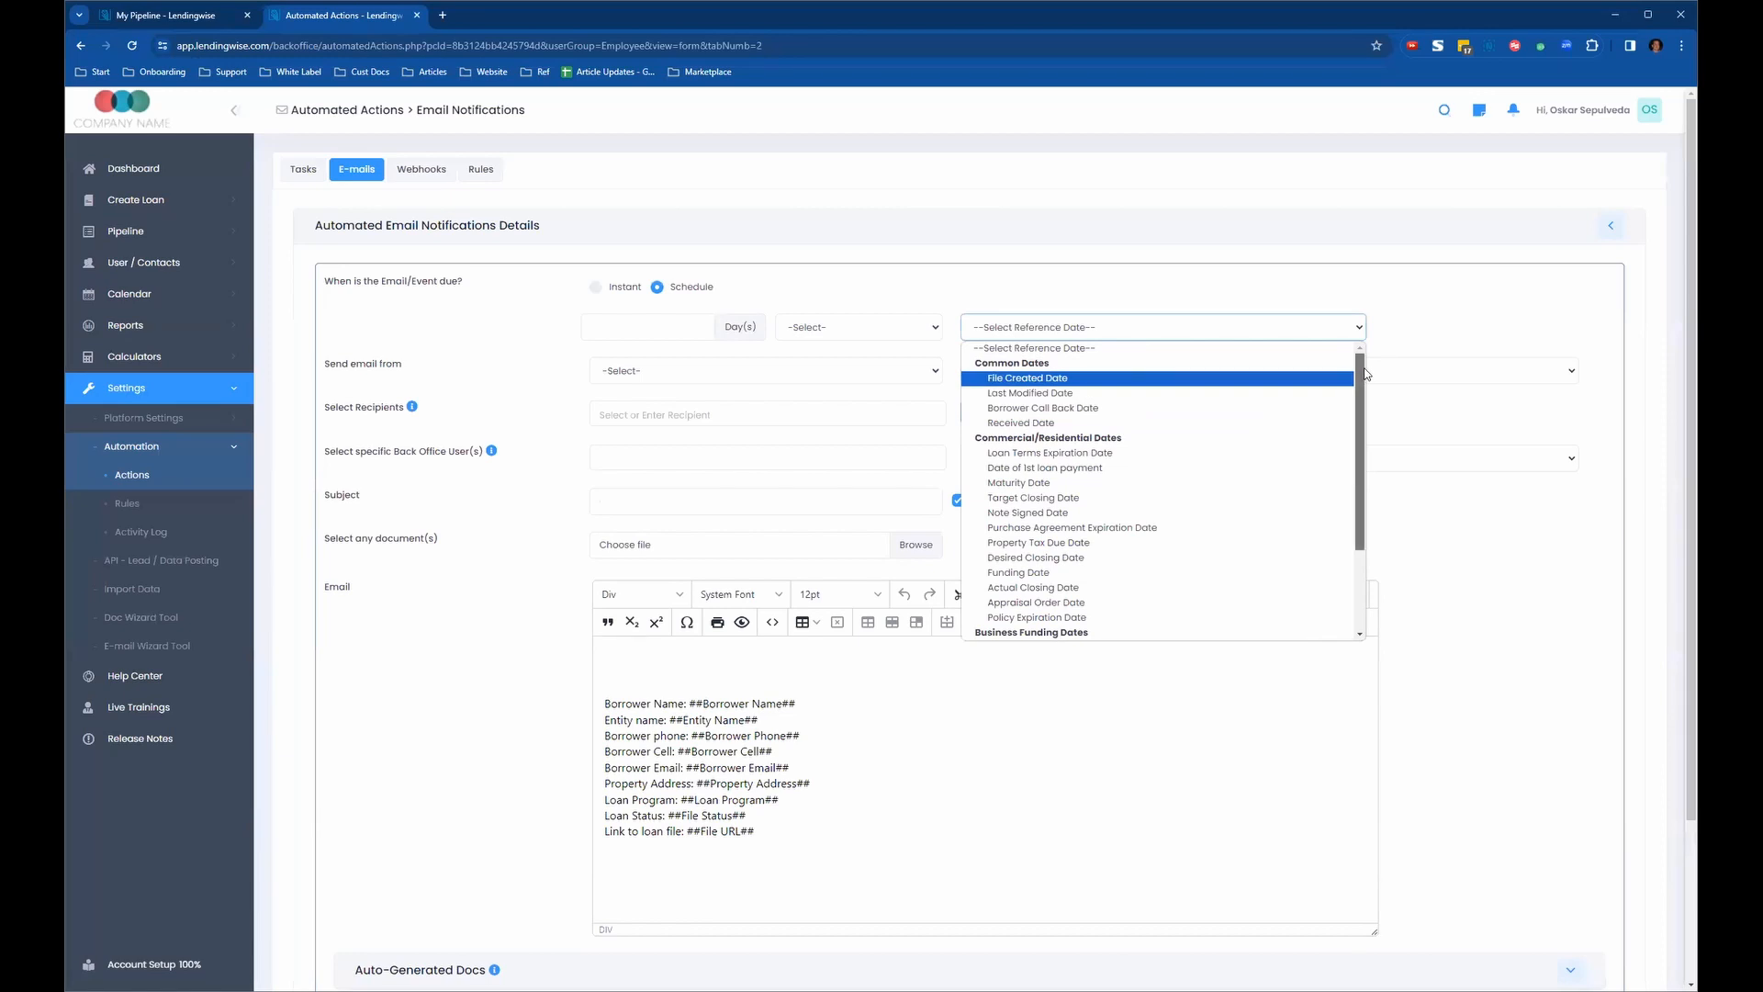
{"action": "left_click", "coordinate": [1019, 328]}
{"action": "left_click", "coordinate": [1061, 318]}
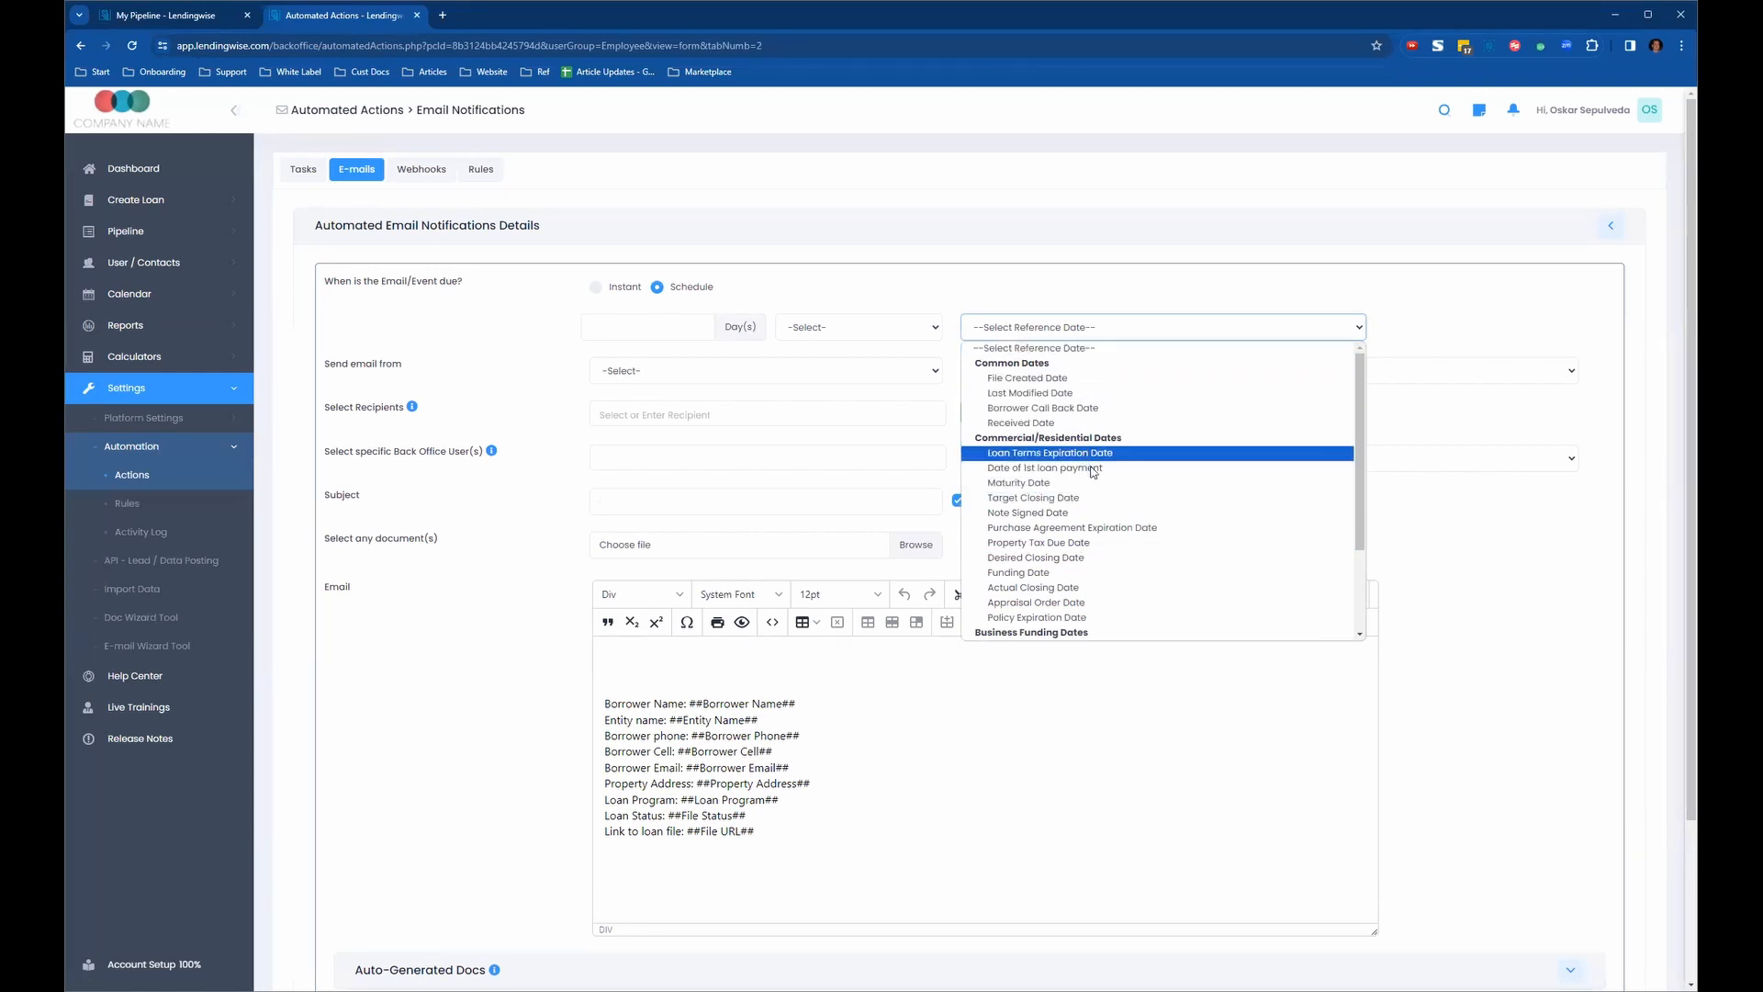
{"action": "scroll", "coordinate": [1114, 511], "scroll_direction": "down", "scroll_amount": 2}
{"action": "scroll", "coordinate": [1110, 551], "scroll_direction": "up", "scroll_amount": 2}
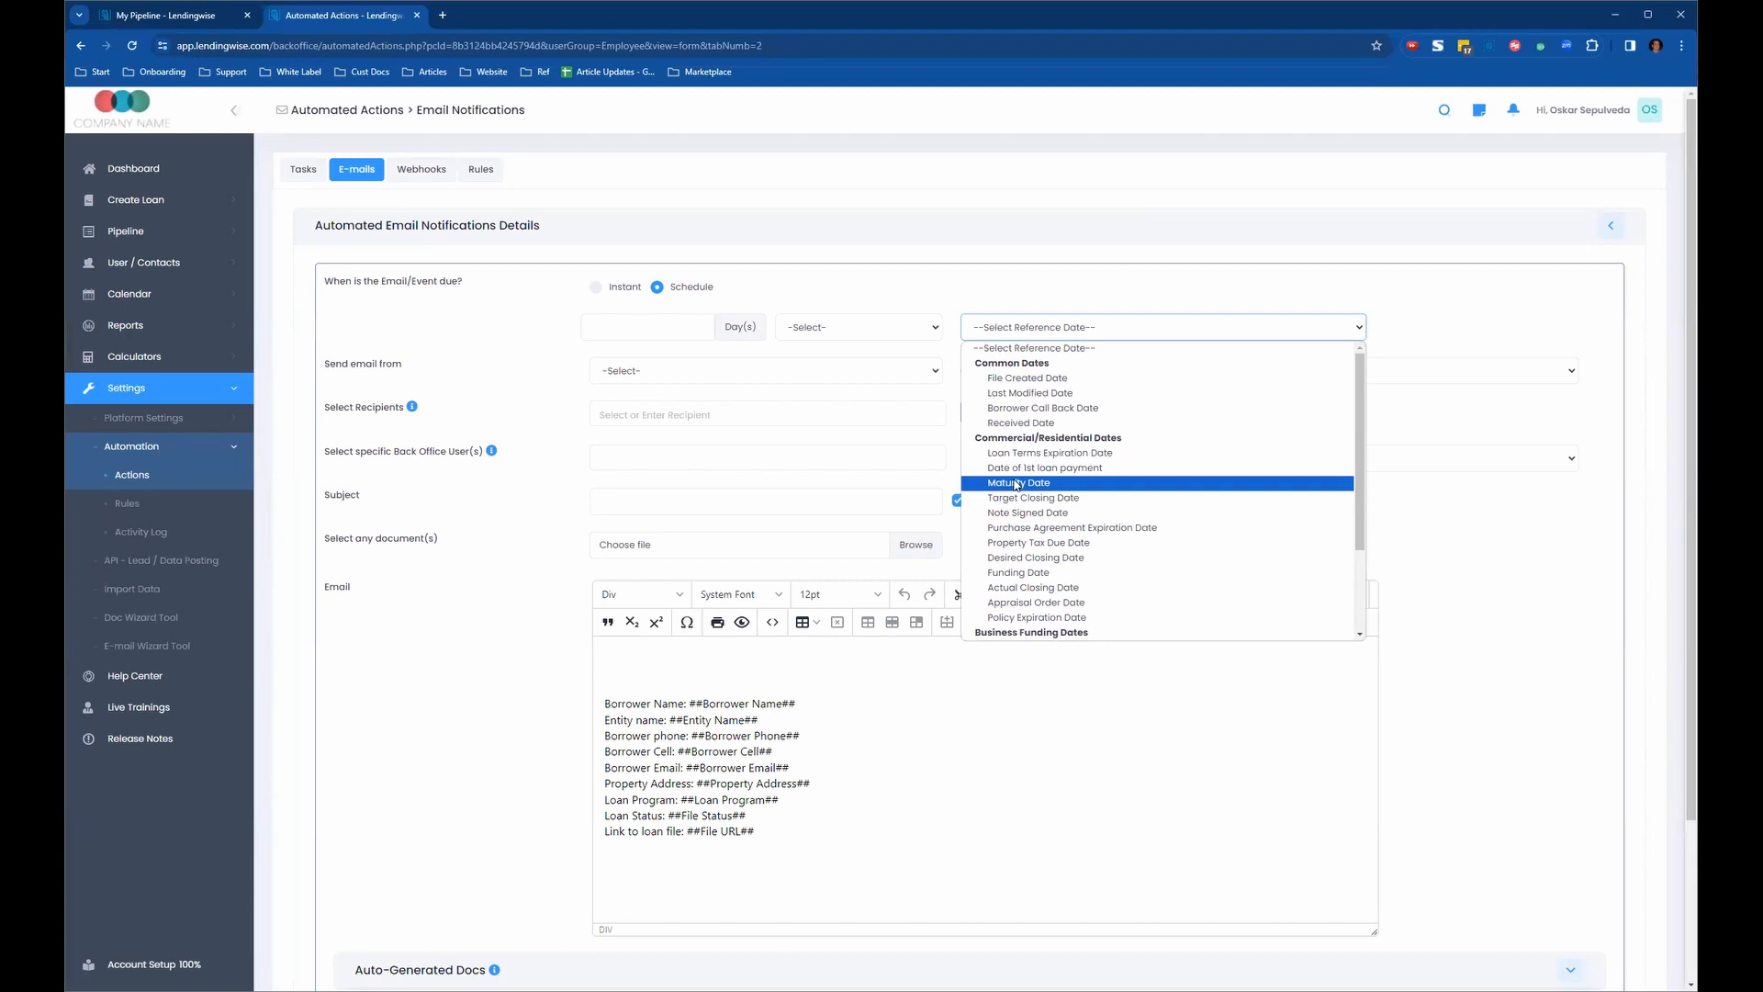
{"action": "left_click", "coordinate": [1001, 322]}
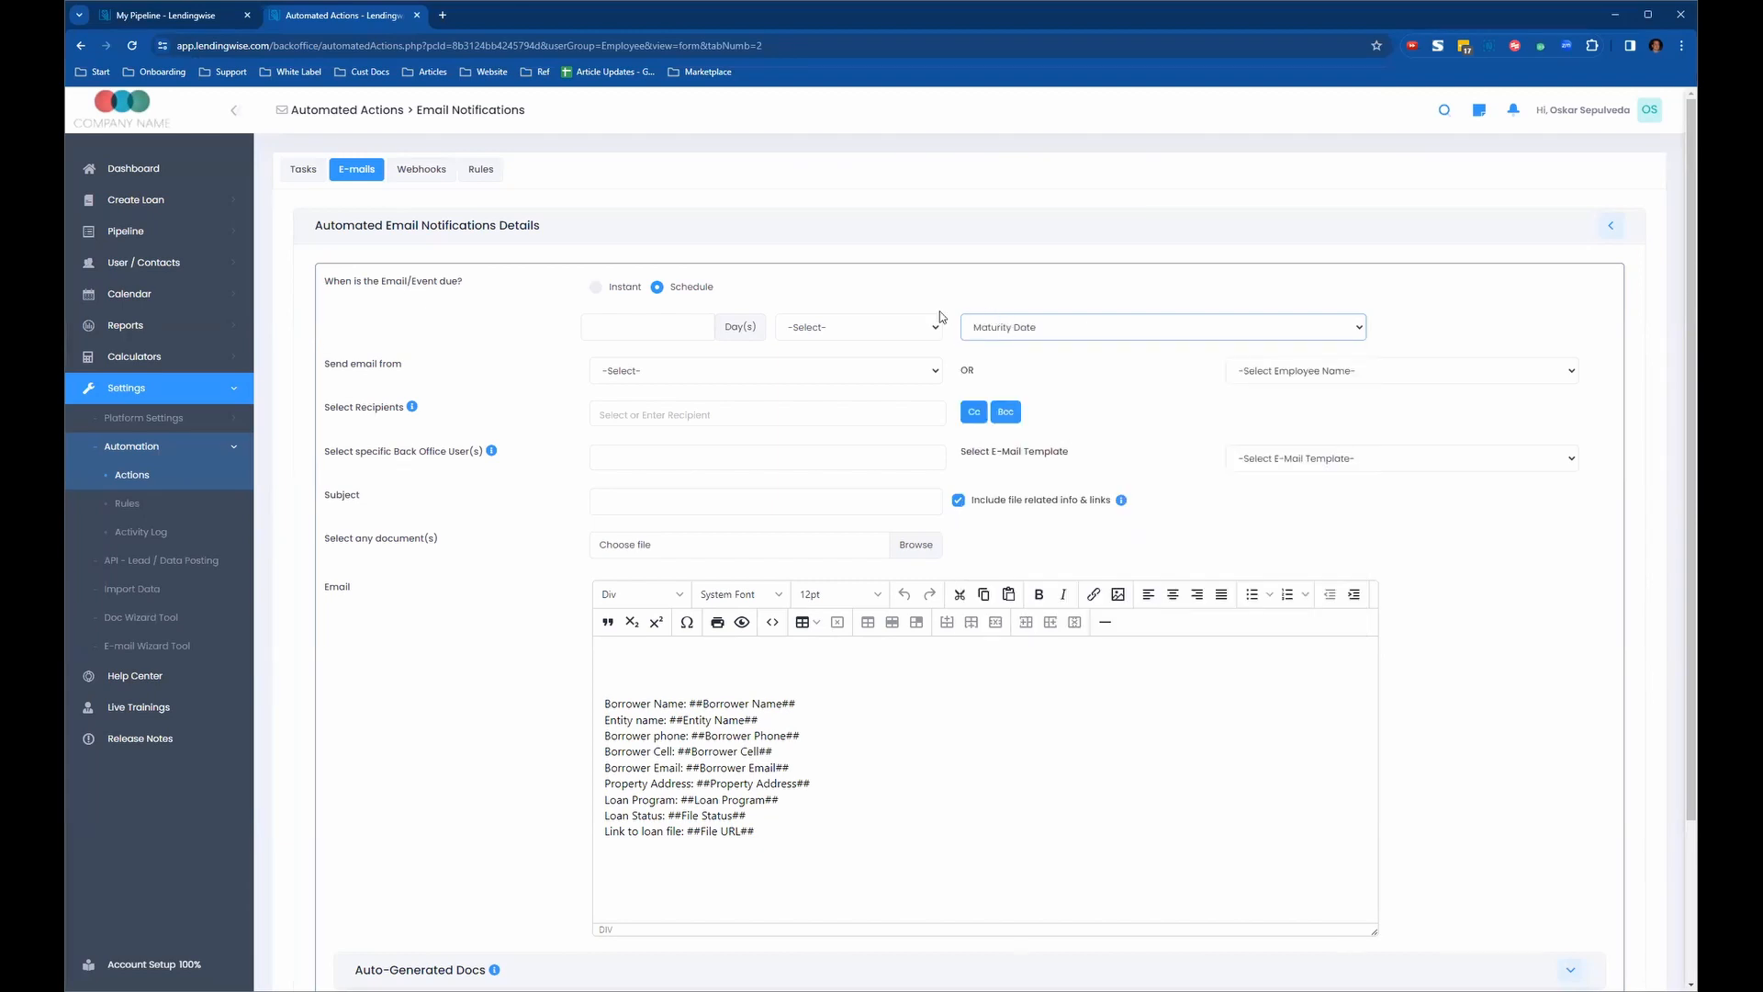
- Schedule the email for 30 days before the Maturity Date
{"action": "left_click", "coordinate": [648, 322]}
{"action": "type", "text": "30"}
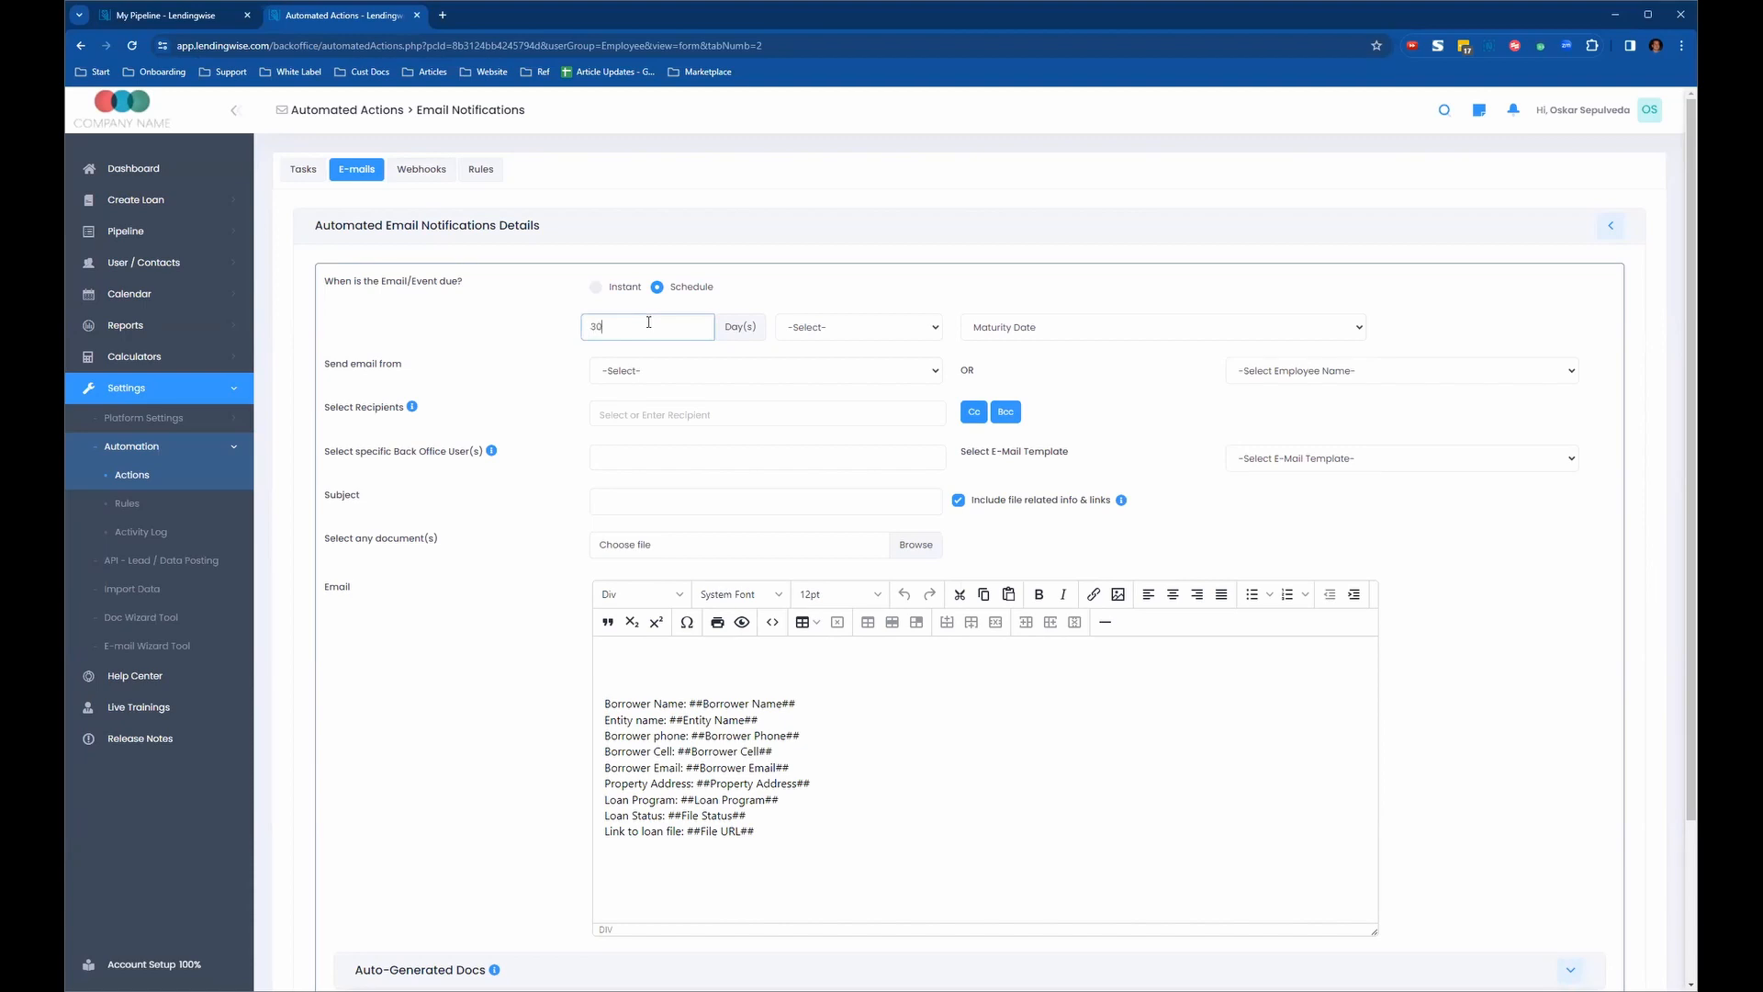
{"action": "left_click", "coordinate": [897, 321]}
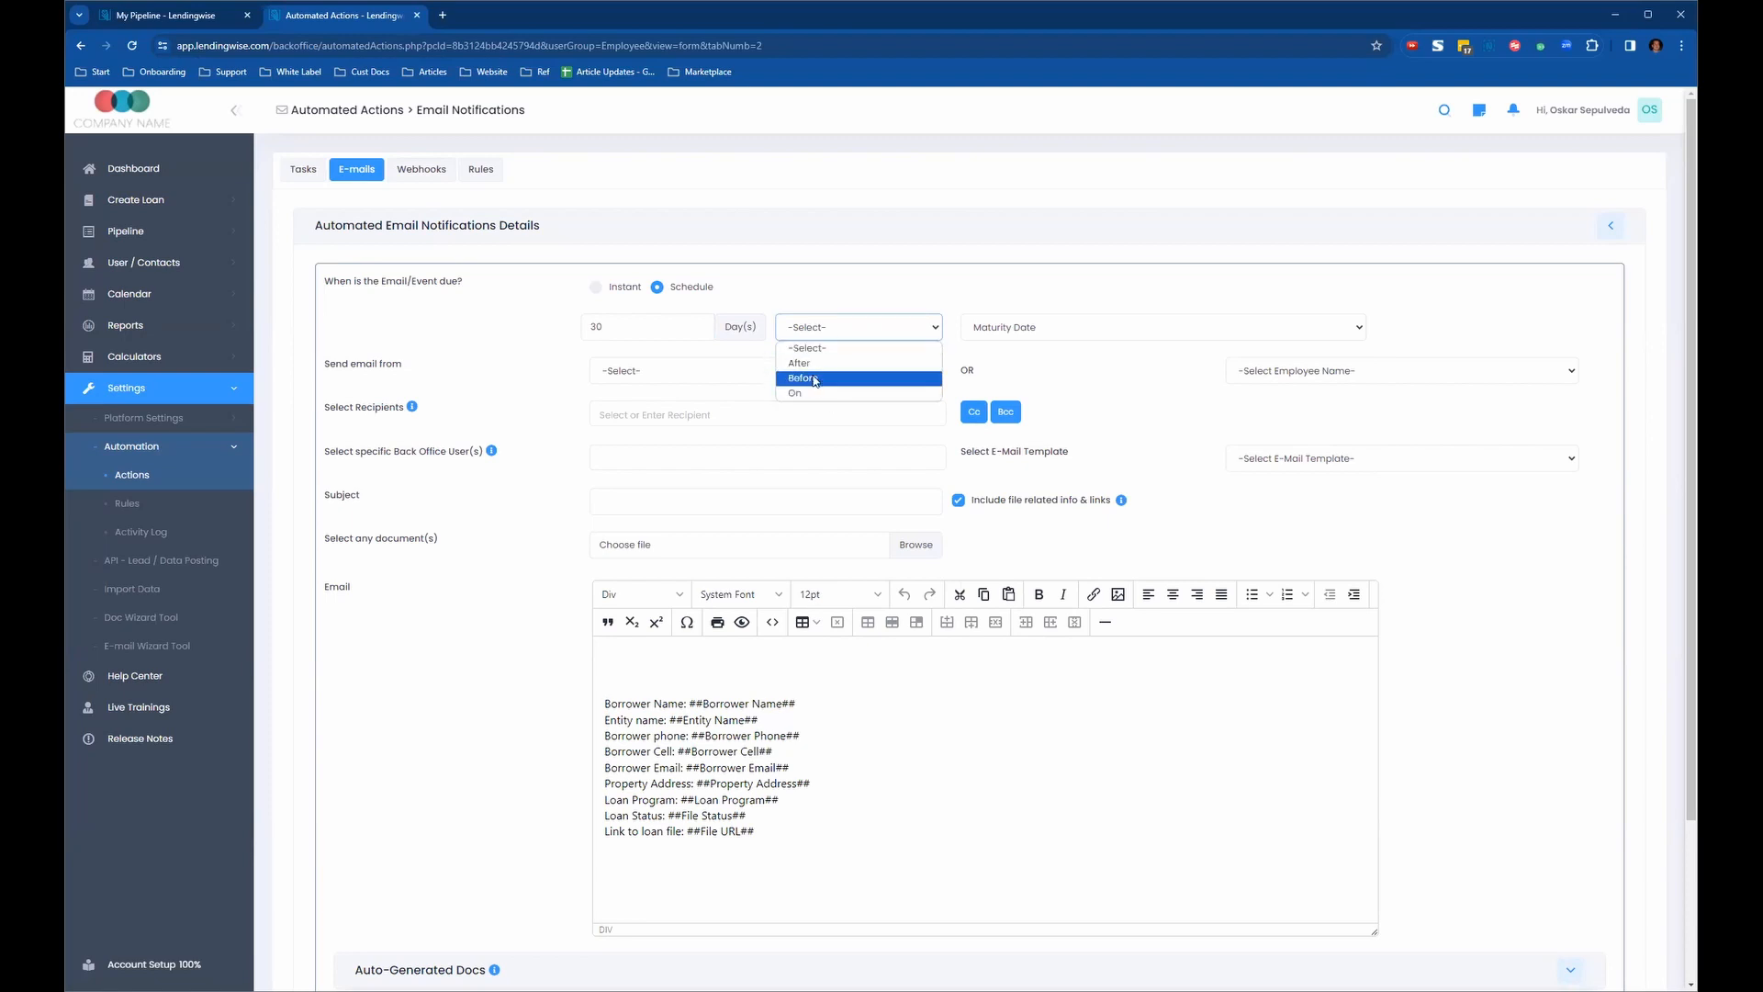
{"action": "left_click", "coordinate": [816, 379]}
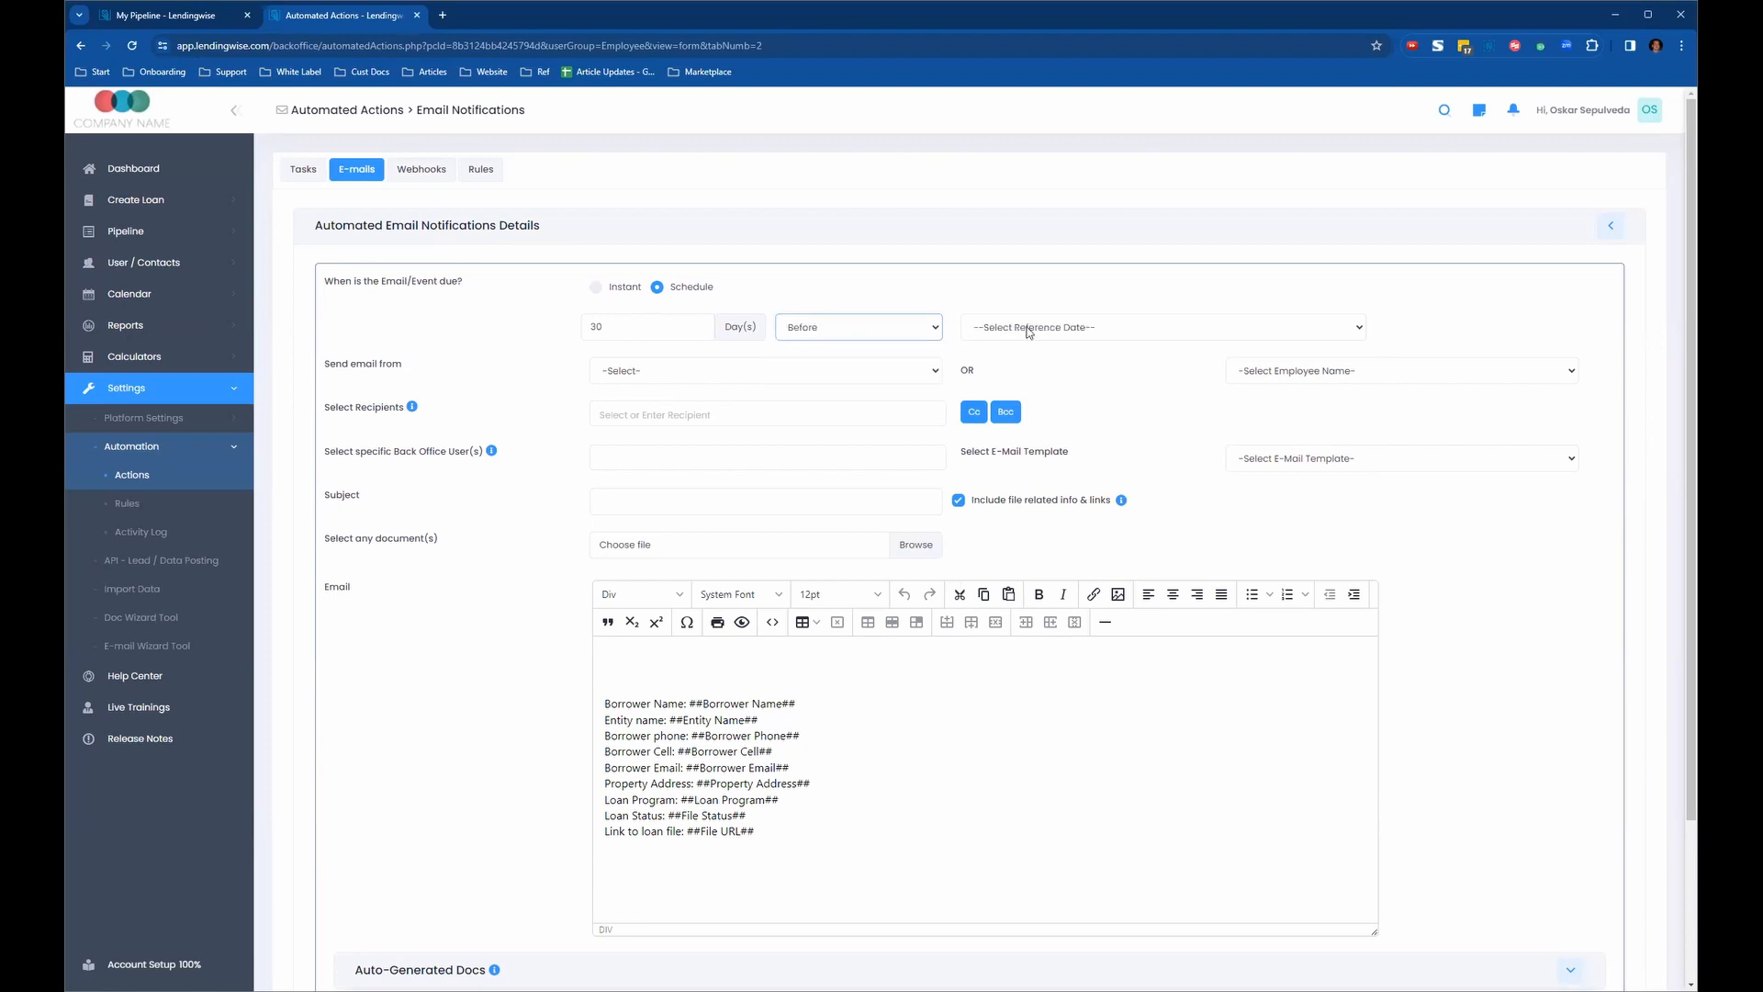
{"action": "left_click", "coordinate": [1029, 329]}
{"action": "left_click", "coordinate": [1055, 455]}
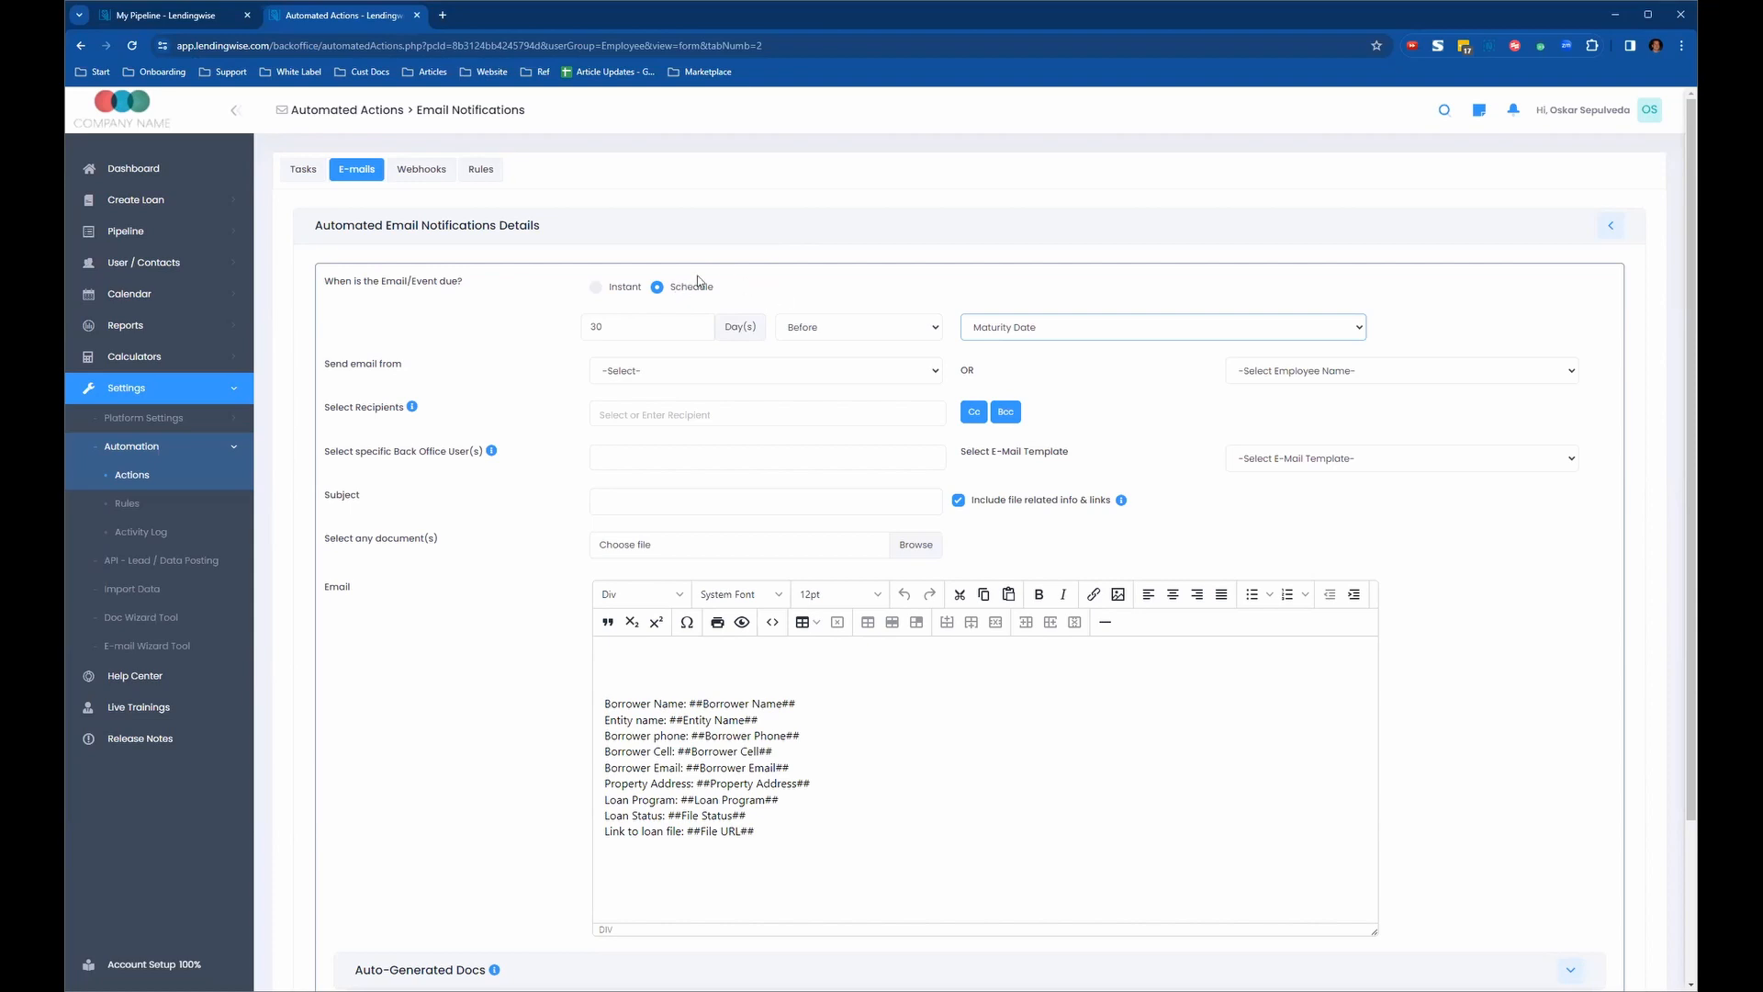
- Set the email timing to Instant and choose Branch as the sender
{"action": "left_click", "coordinate": [596, 287]}
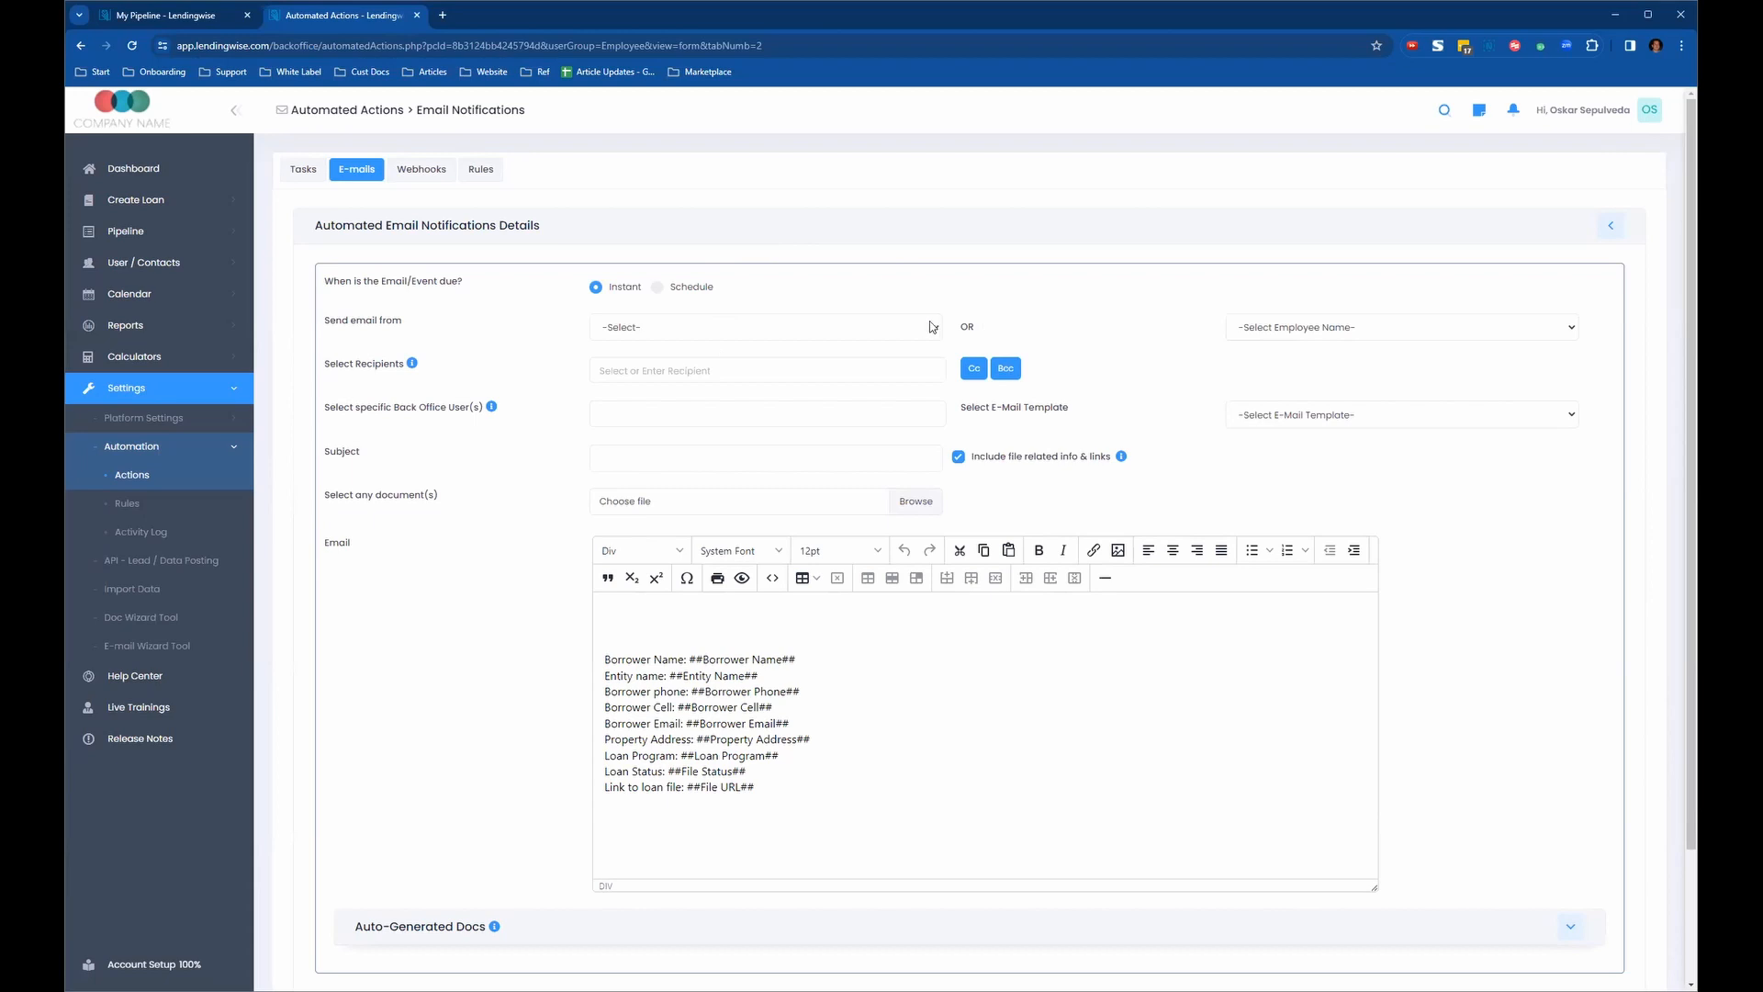
{"action": "left_click", "coordinate": [707, 327]}
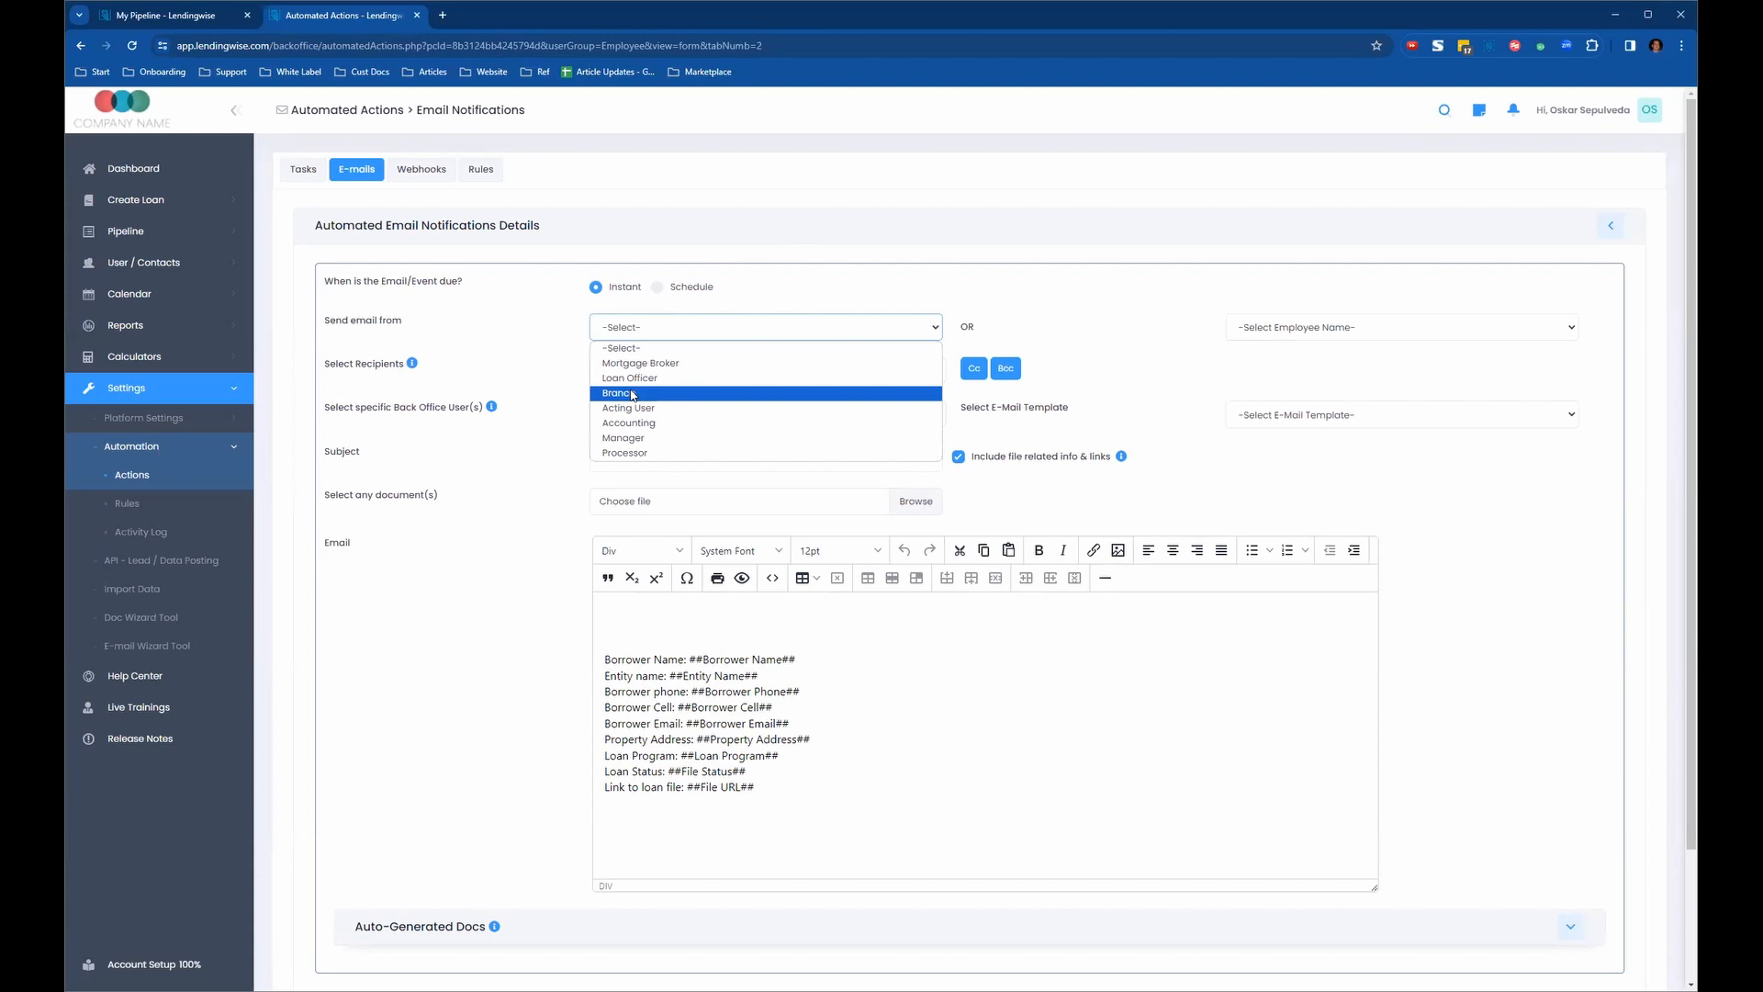
{"action": "left_click", "coordinate": [631, 394]}
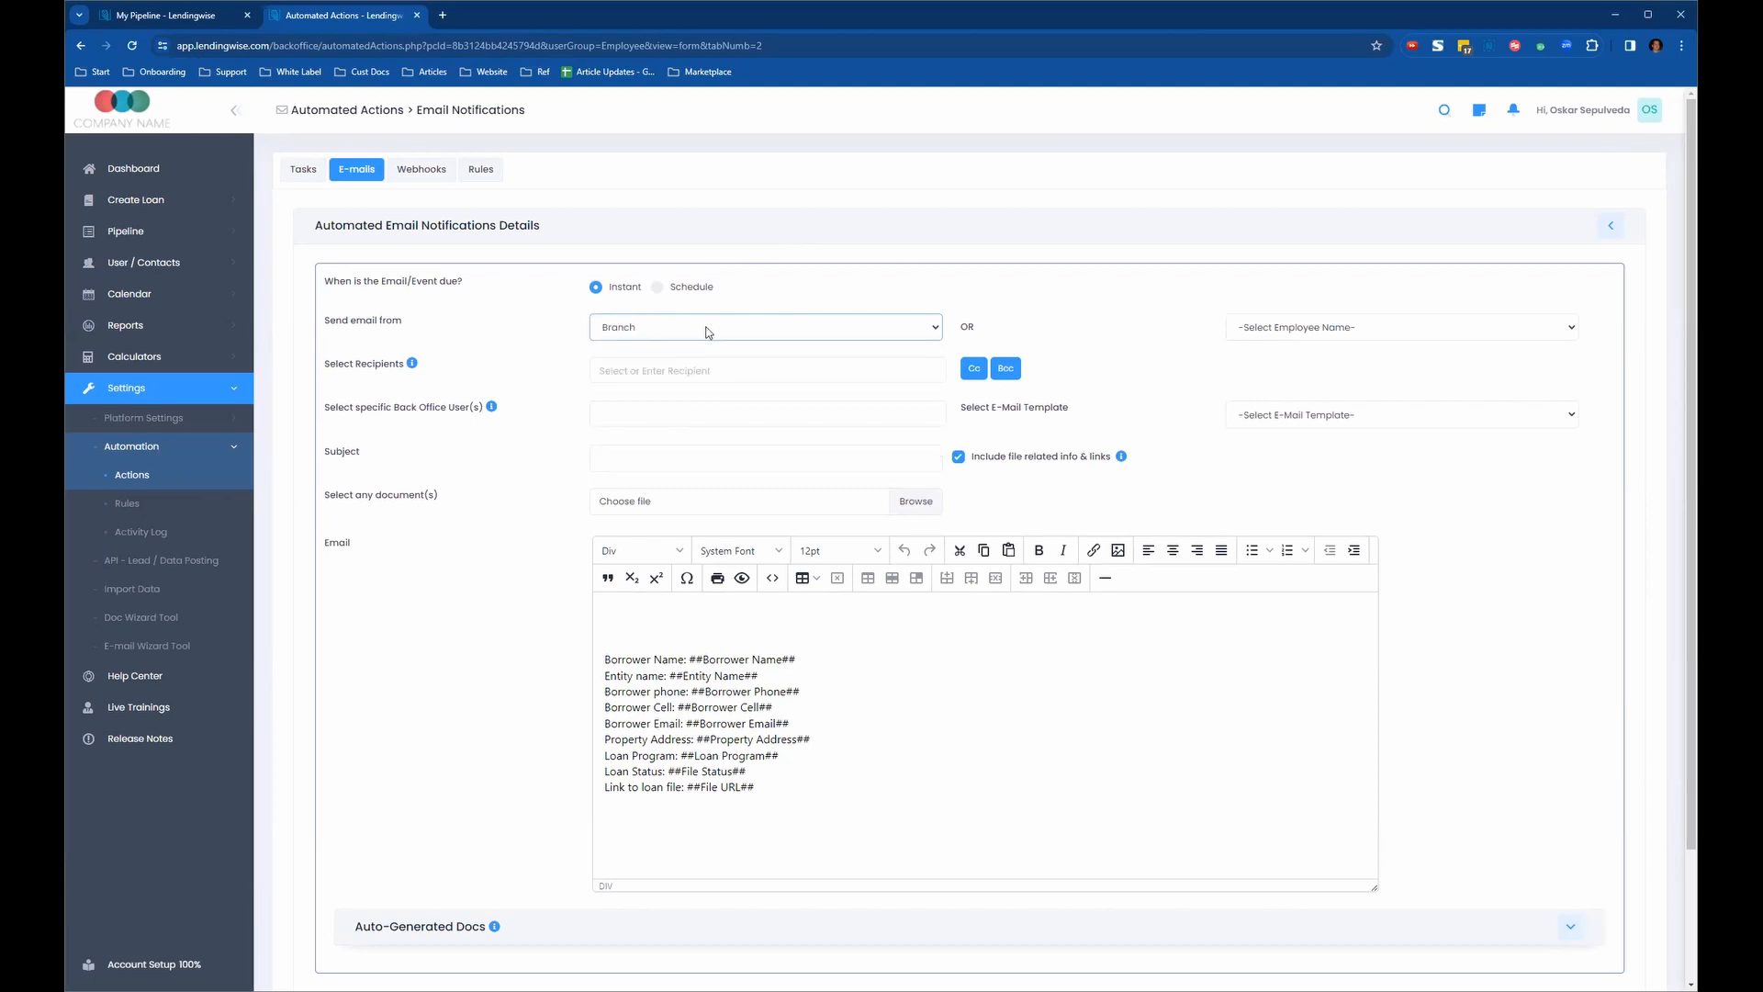
- Examine the roles offered as the sender of the automated email
{"action": "left_click", "coordinate": [707, 329]}
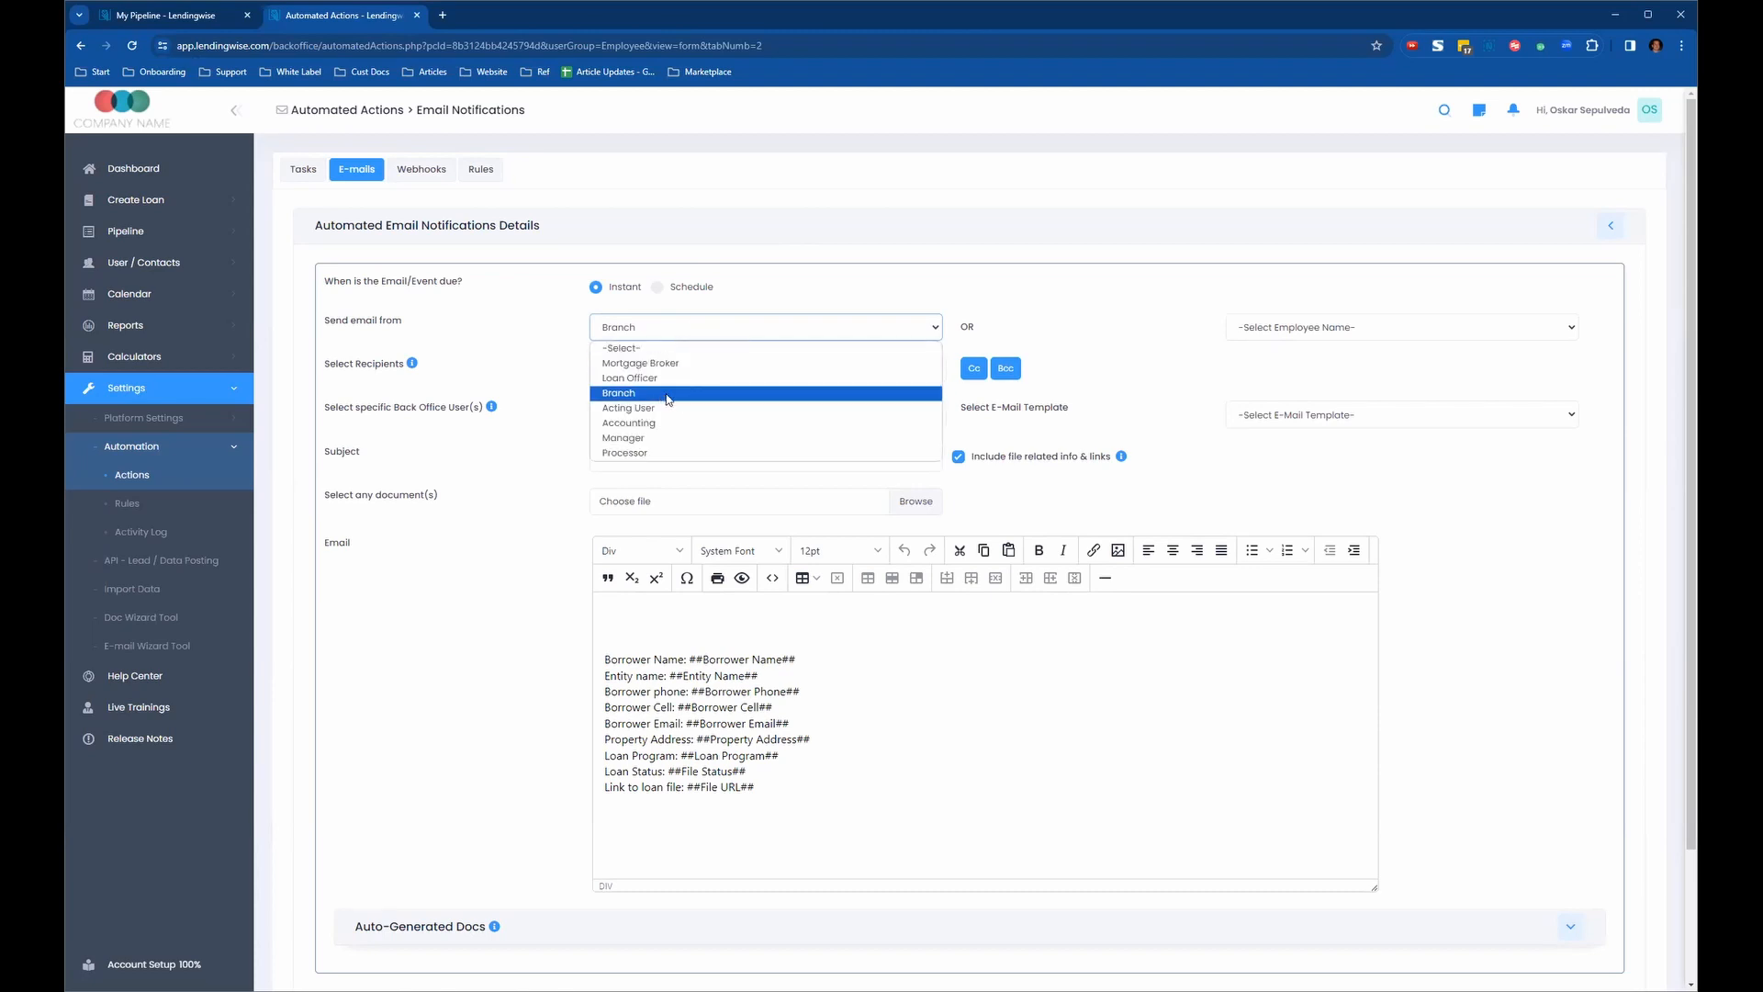
{"action": "left_click", "coordinate": [667, 398]}
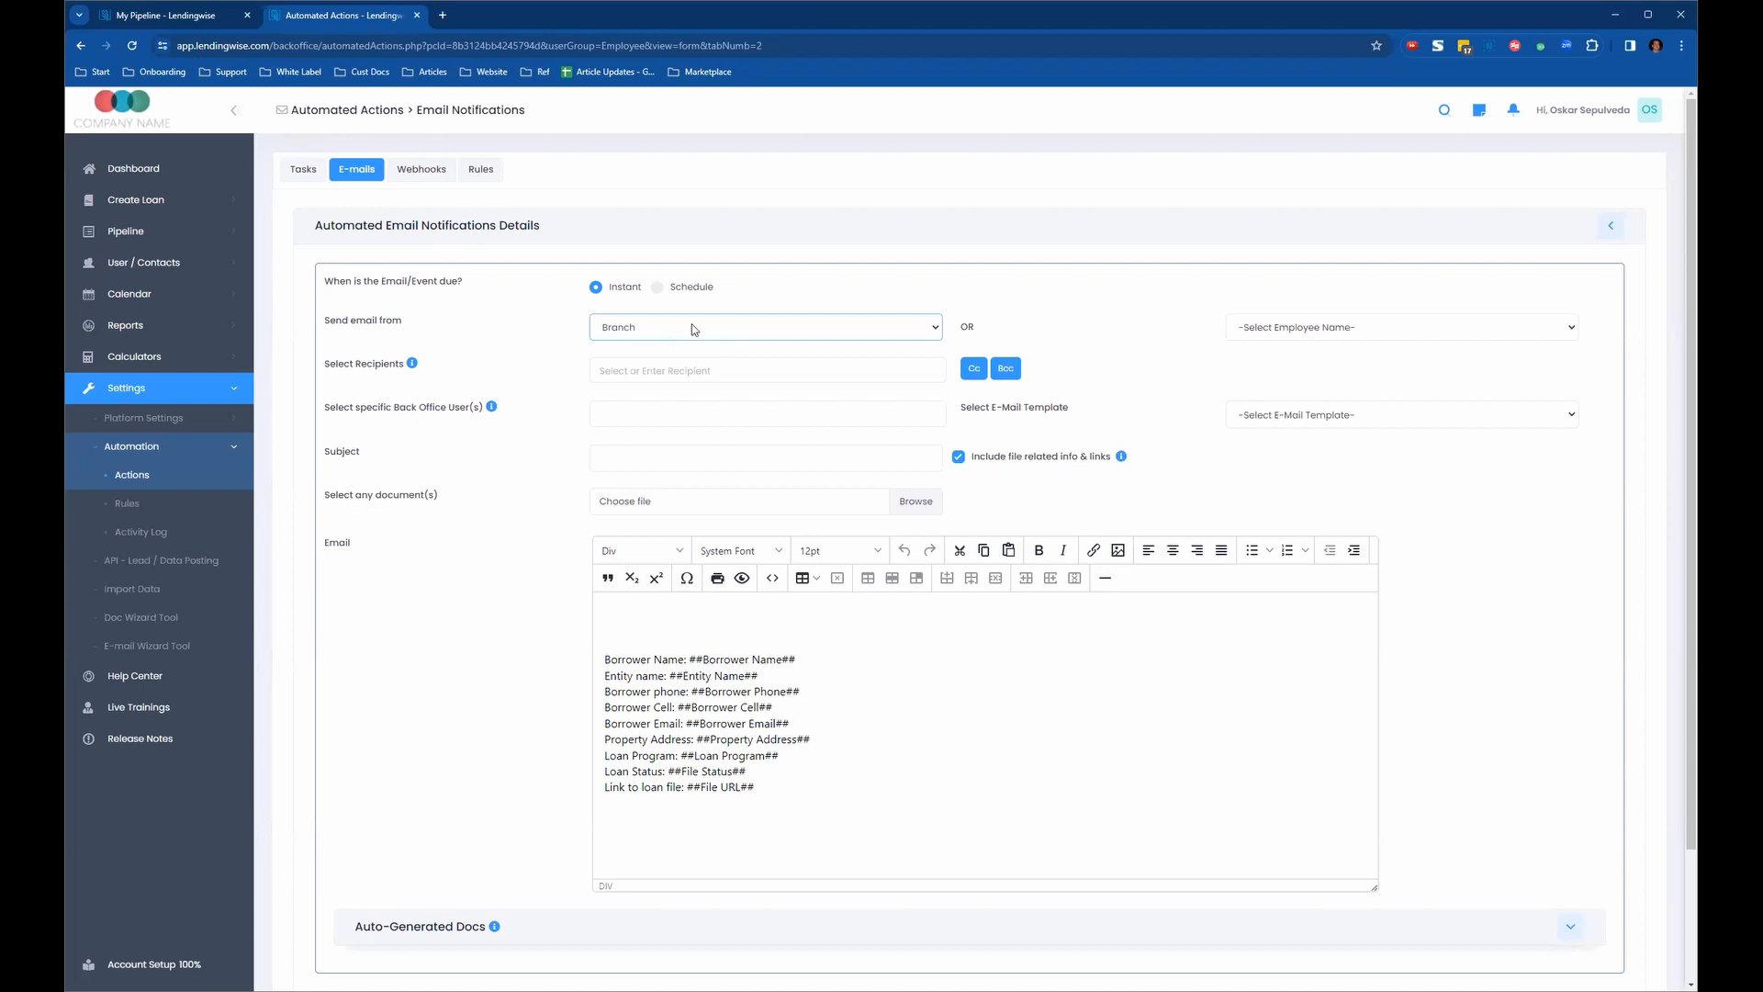
{"action": "left_click", "coordinate": [931, 337]}
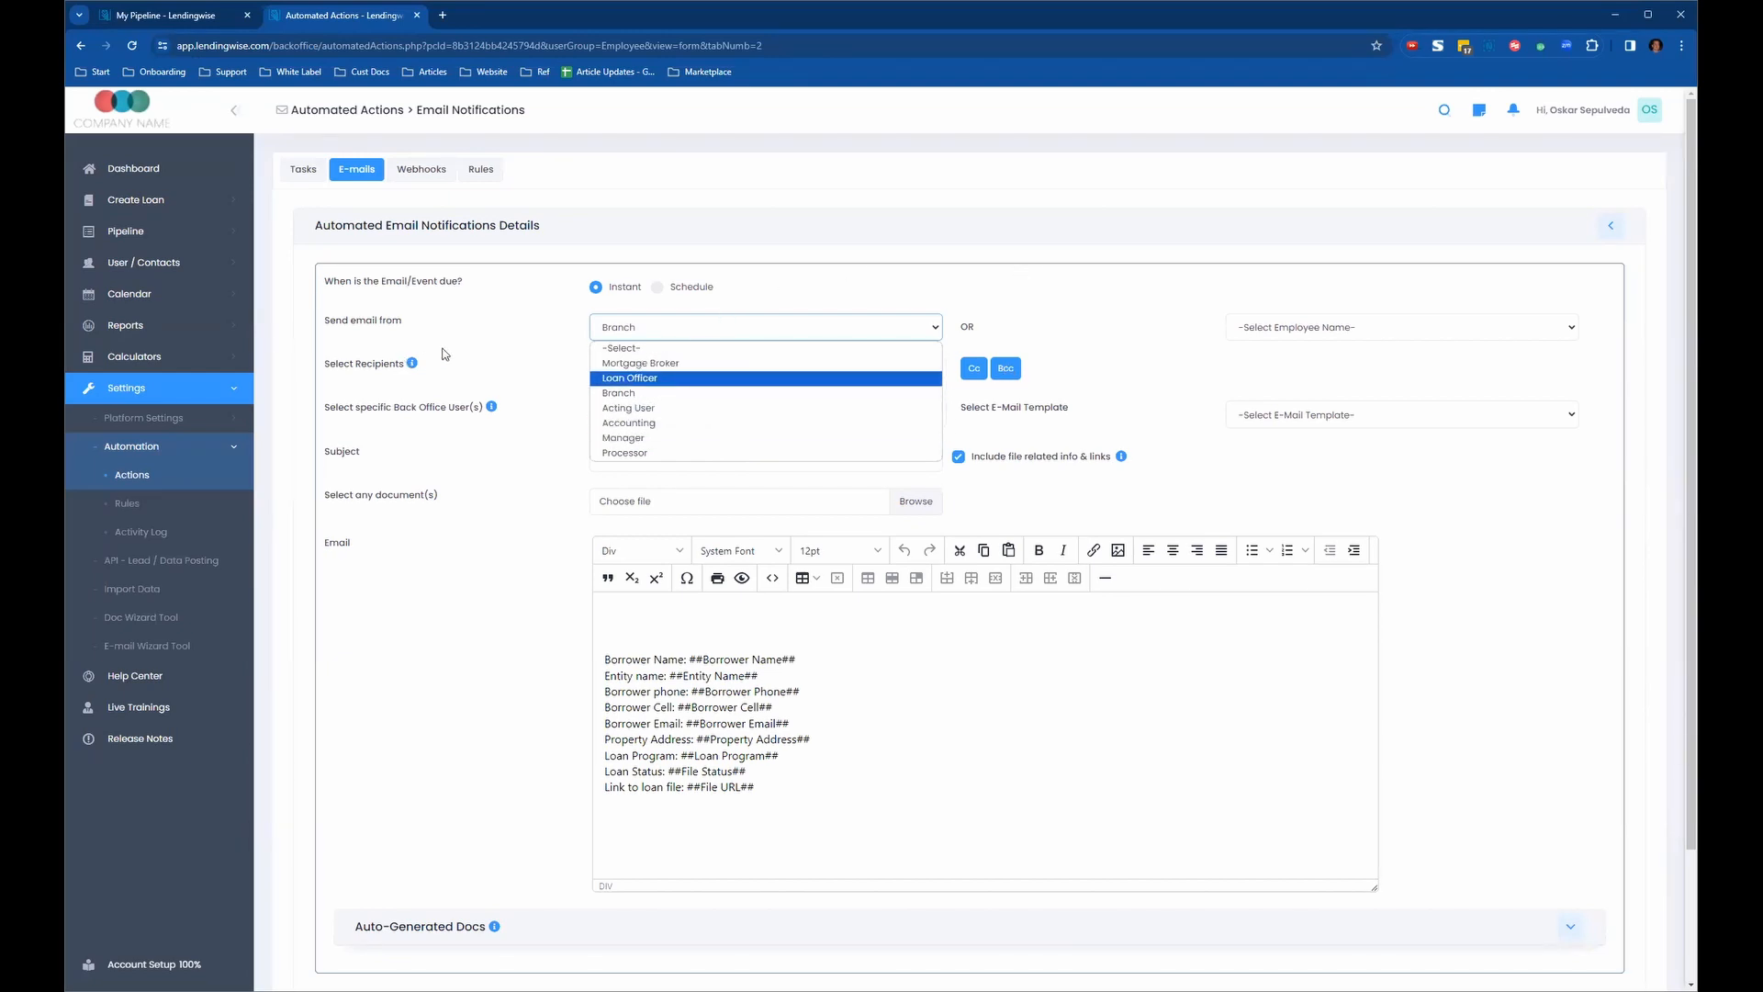
{"action": "left_click", "coordinate": [637, 399]}
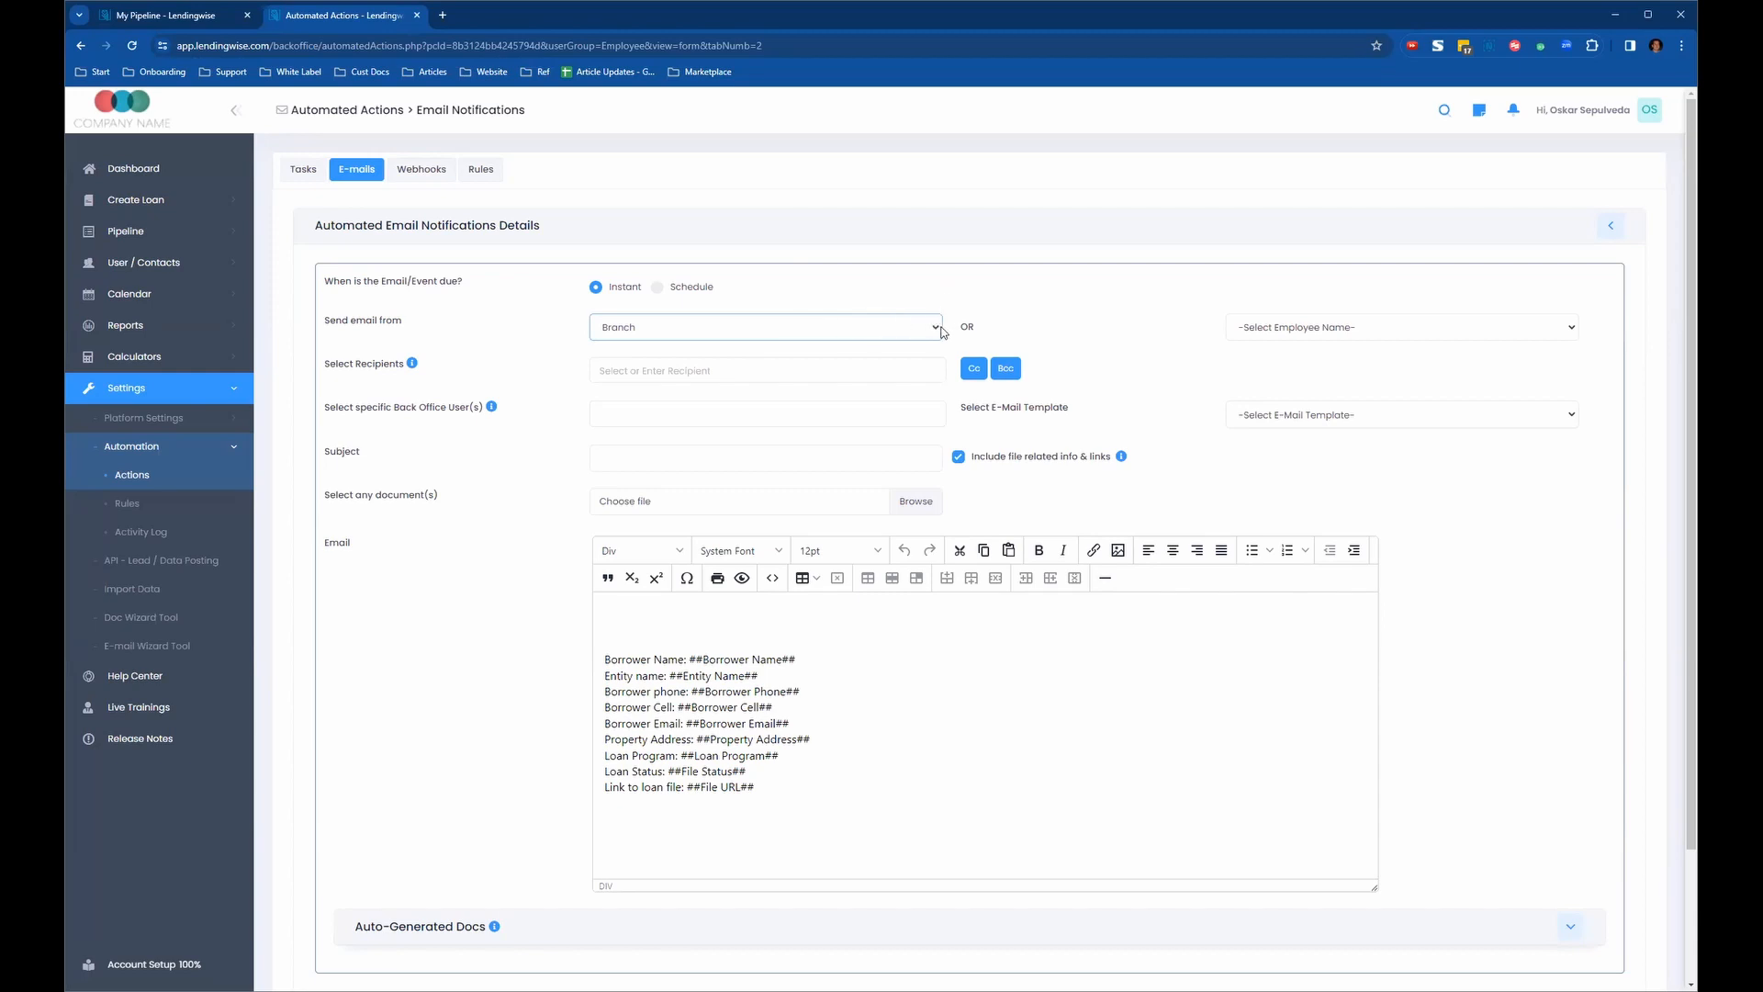
{"action": "left_click", "coordinate": [873, 324]}
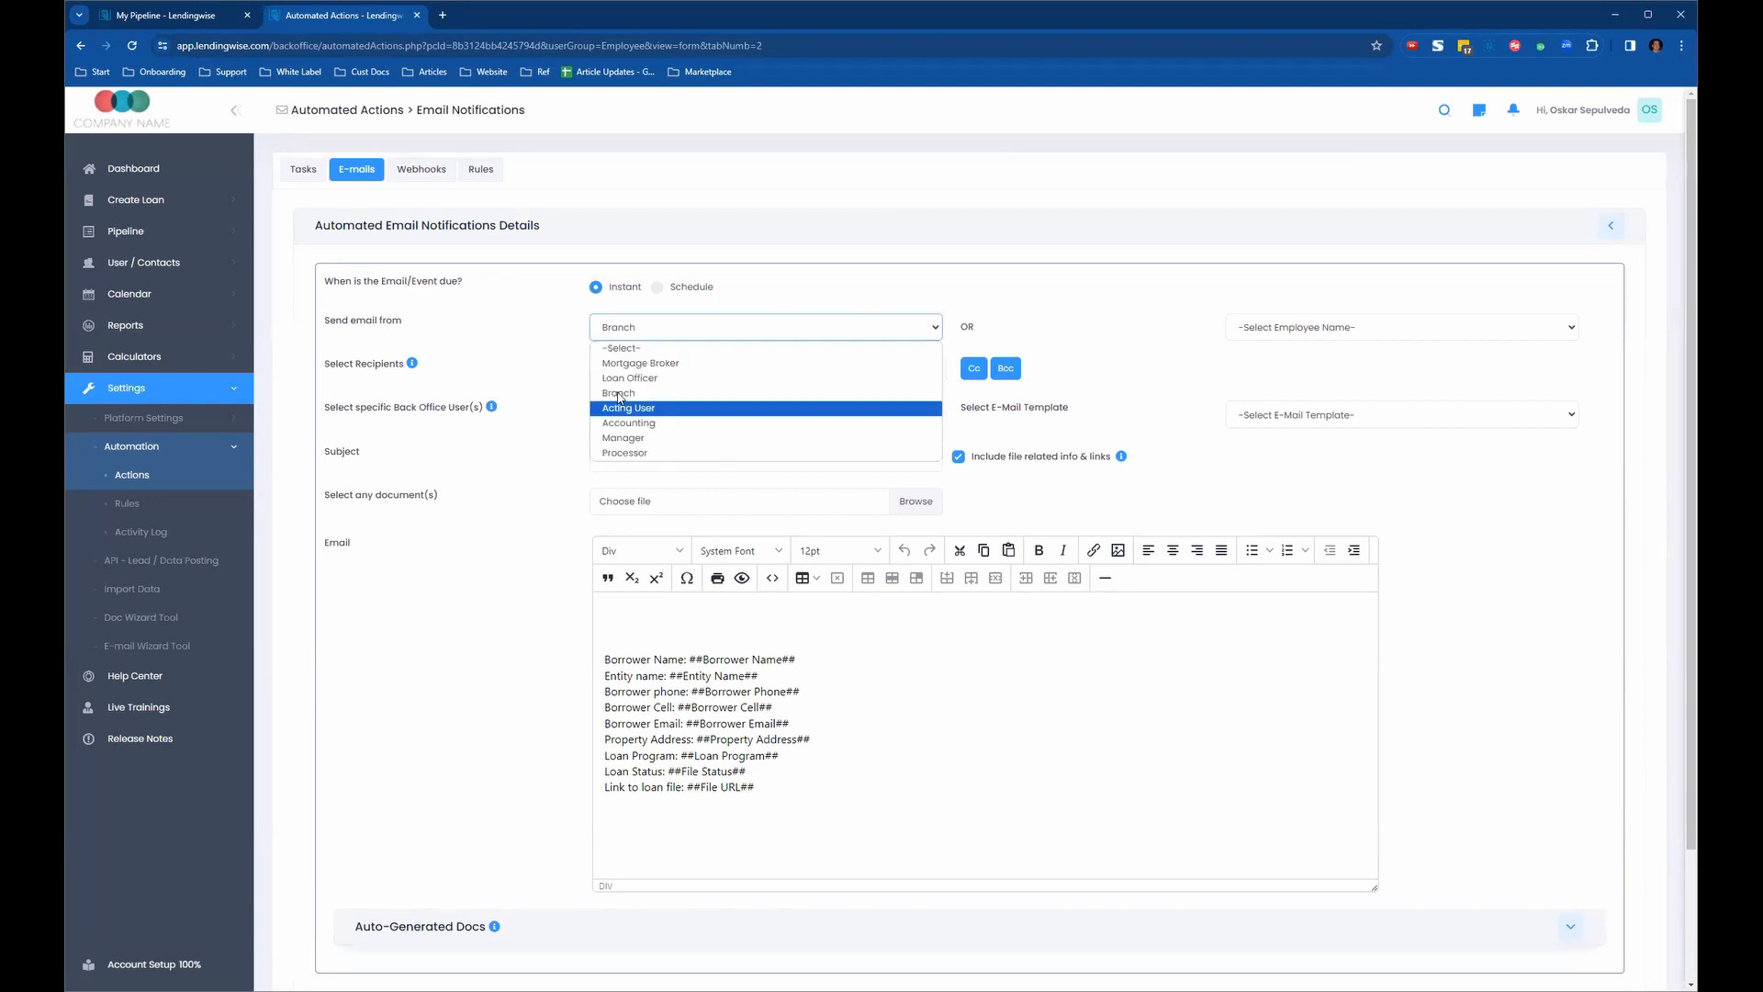
{"action": "left_click", "coordinate": [627, 395]}
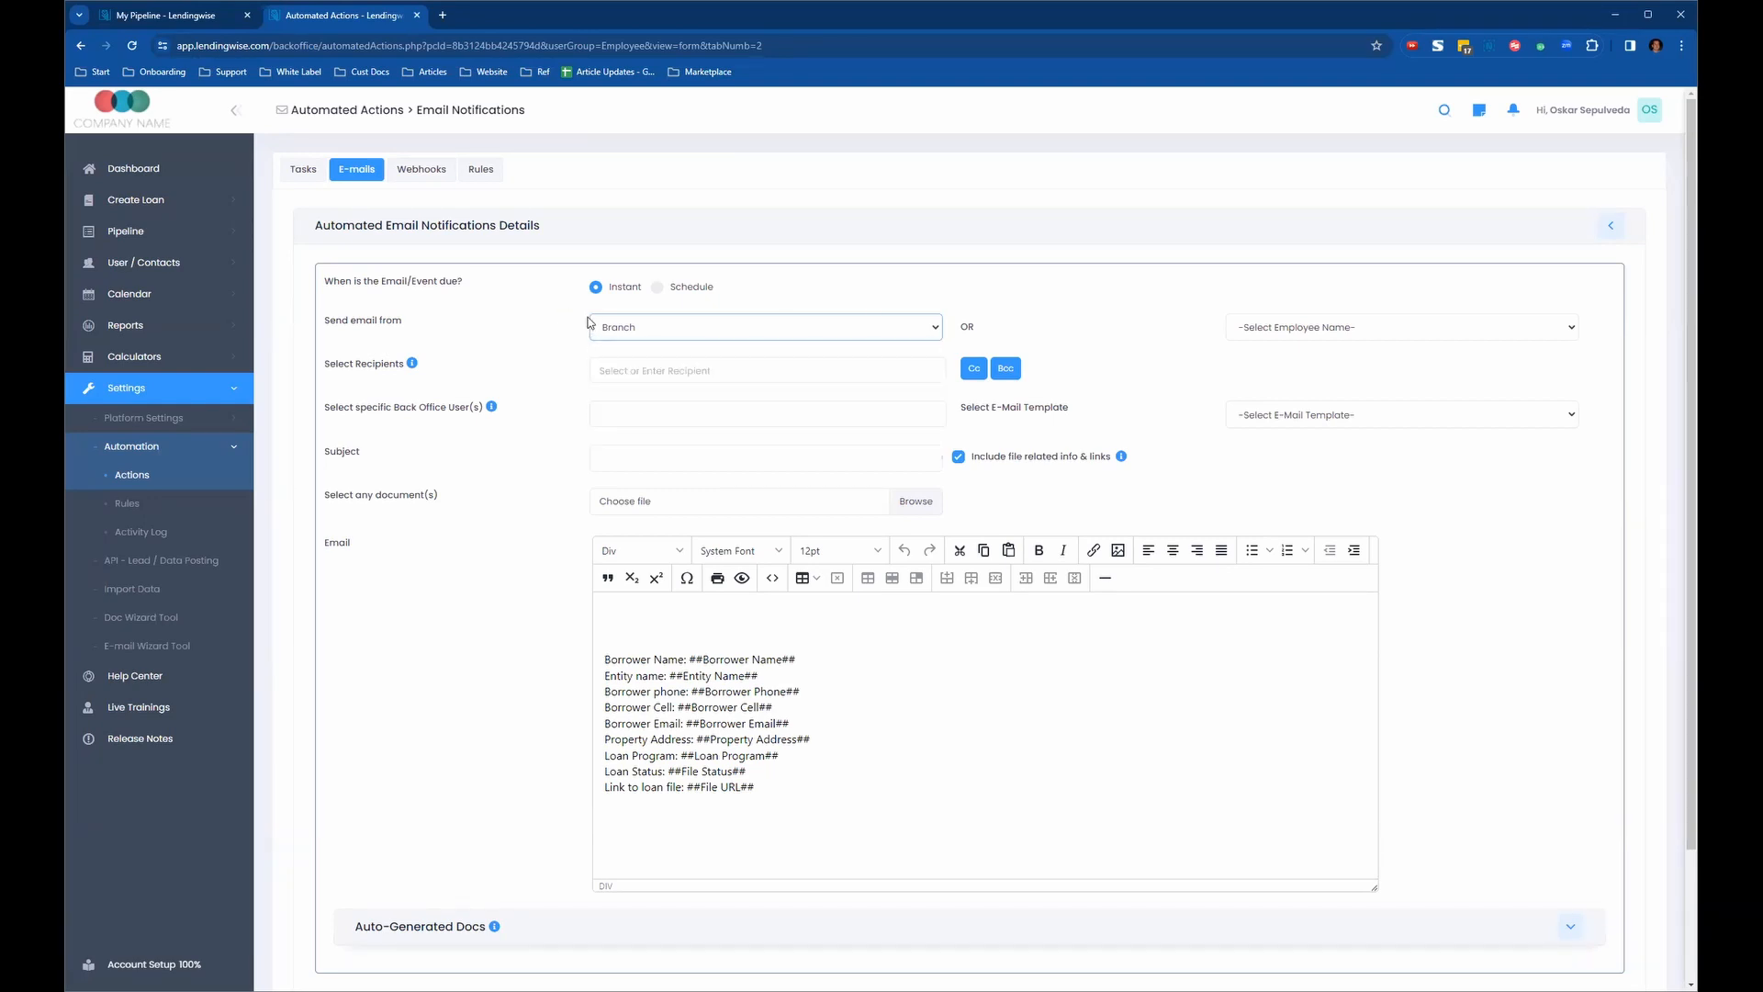
{"action": "left_click", "coordinate": [681, 328]}
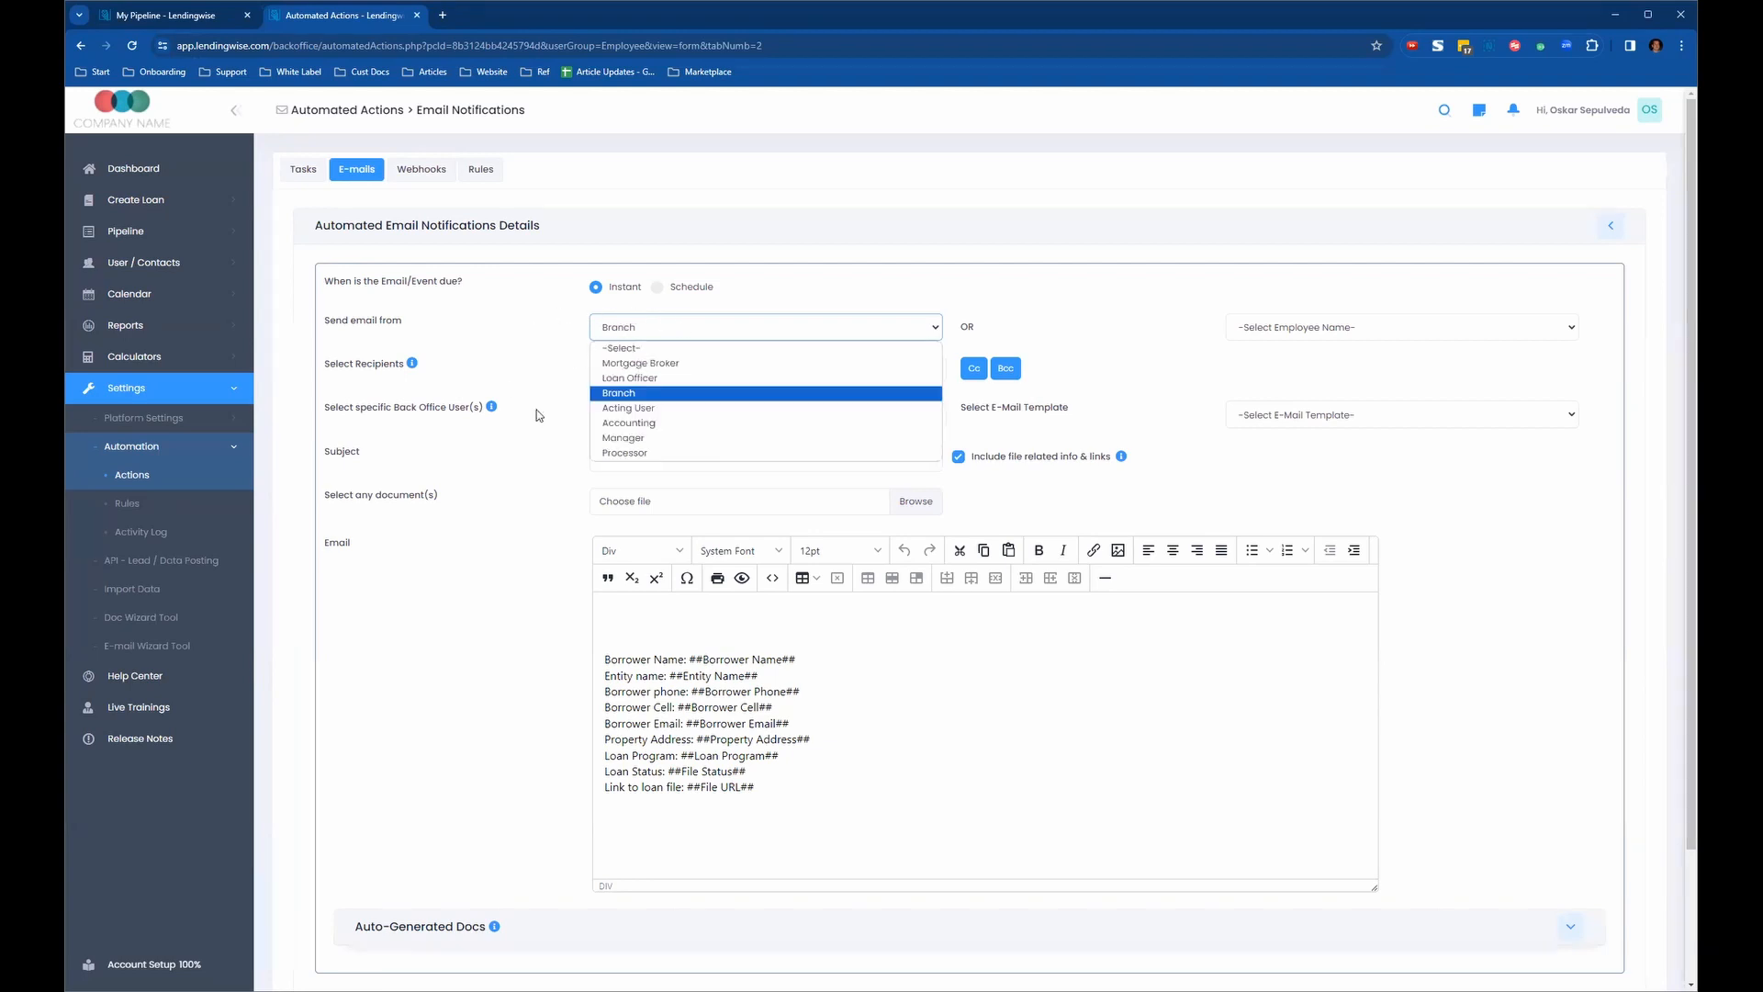
{"action": "left_click", "coordinate": [653, 395]}
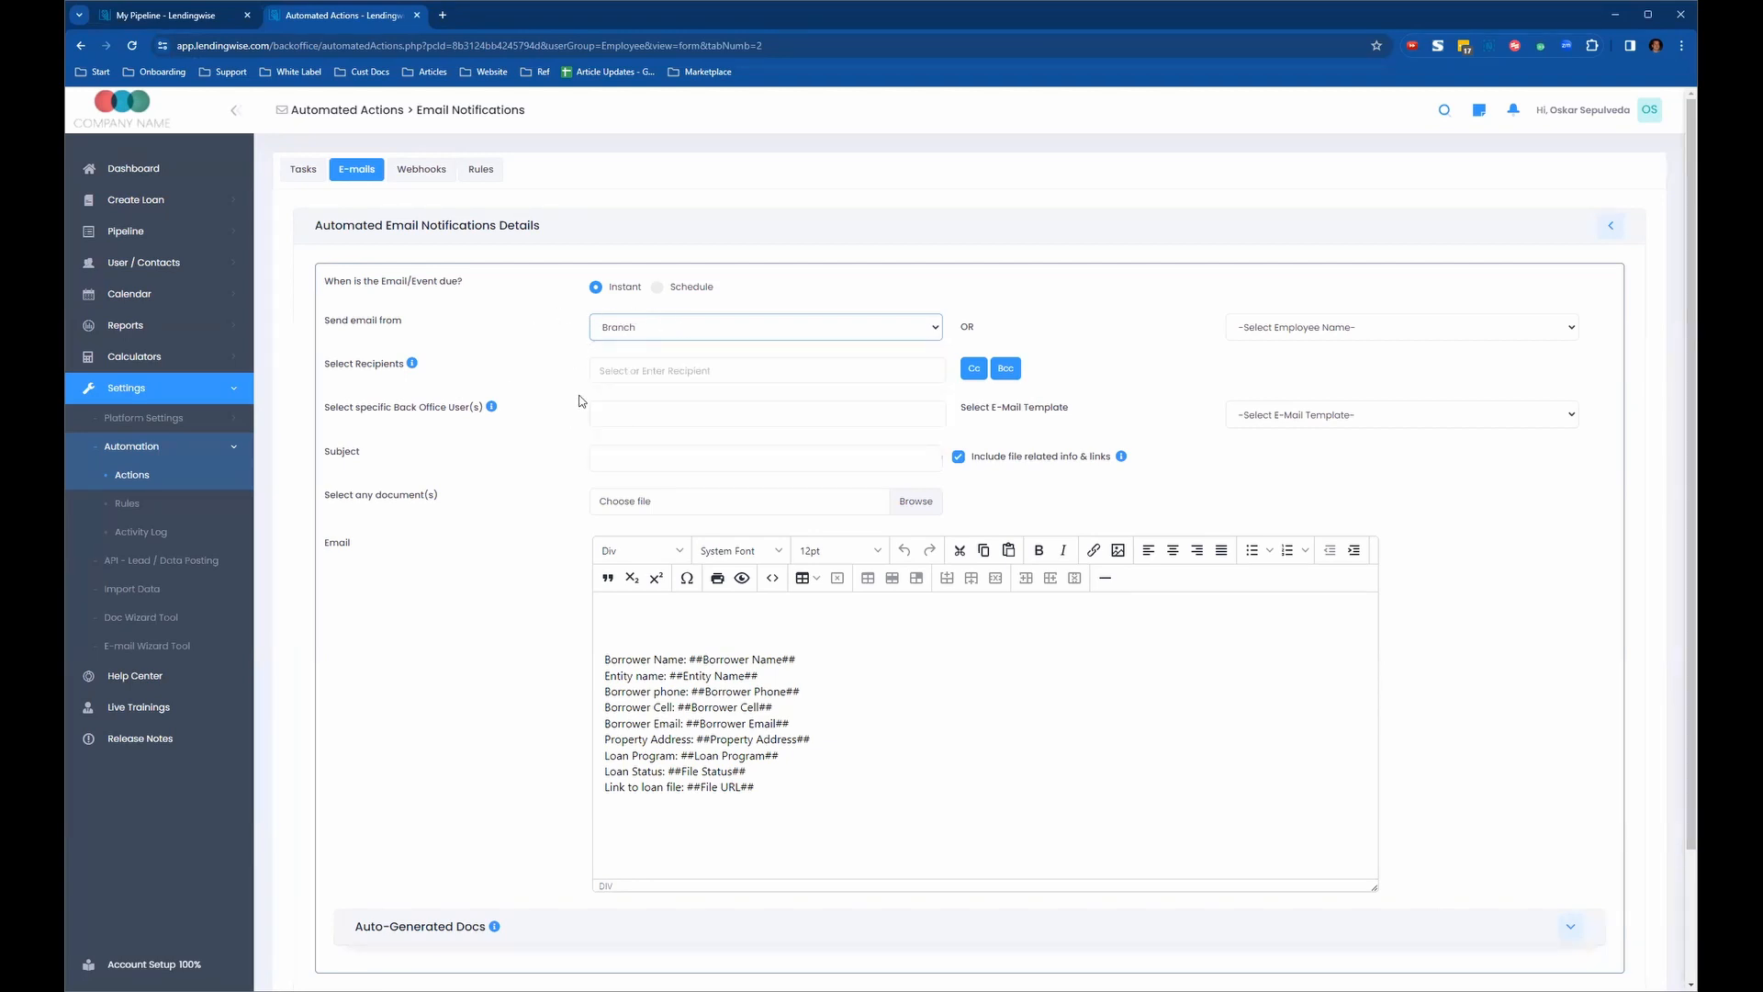
{"action": "left_click", "coordinate": [689, 328]}
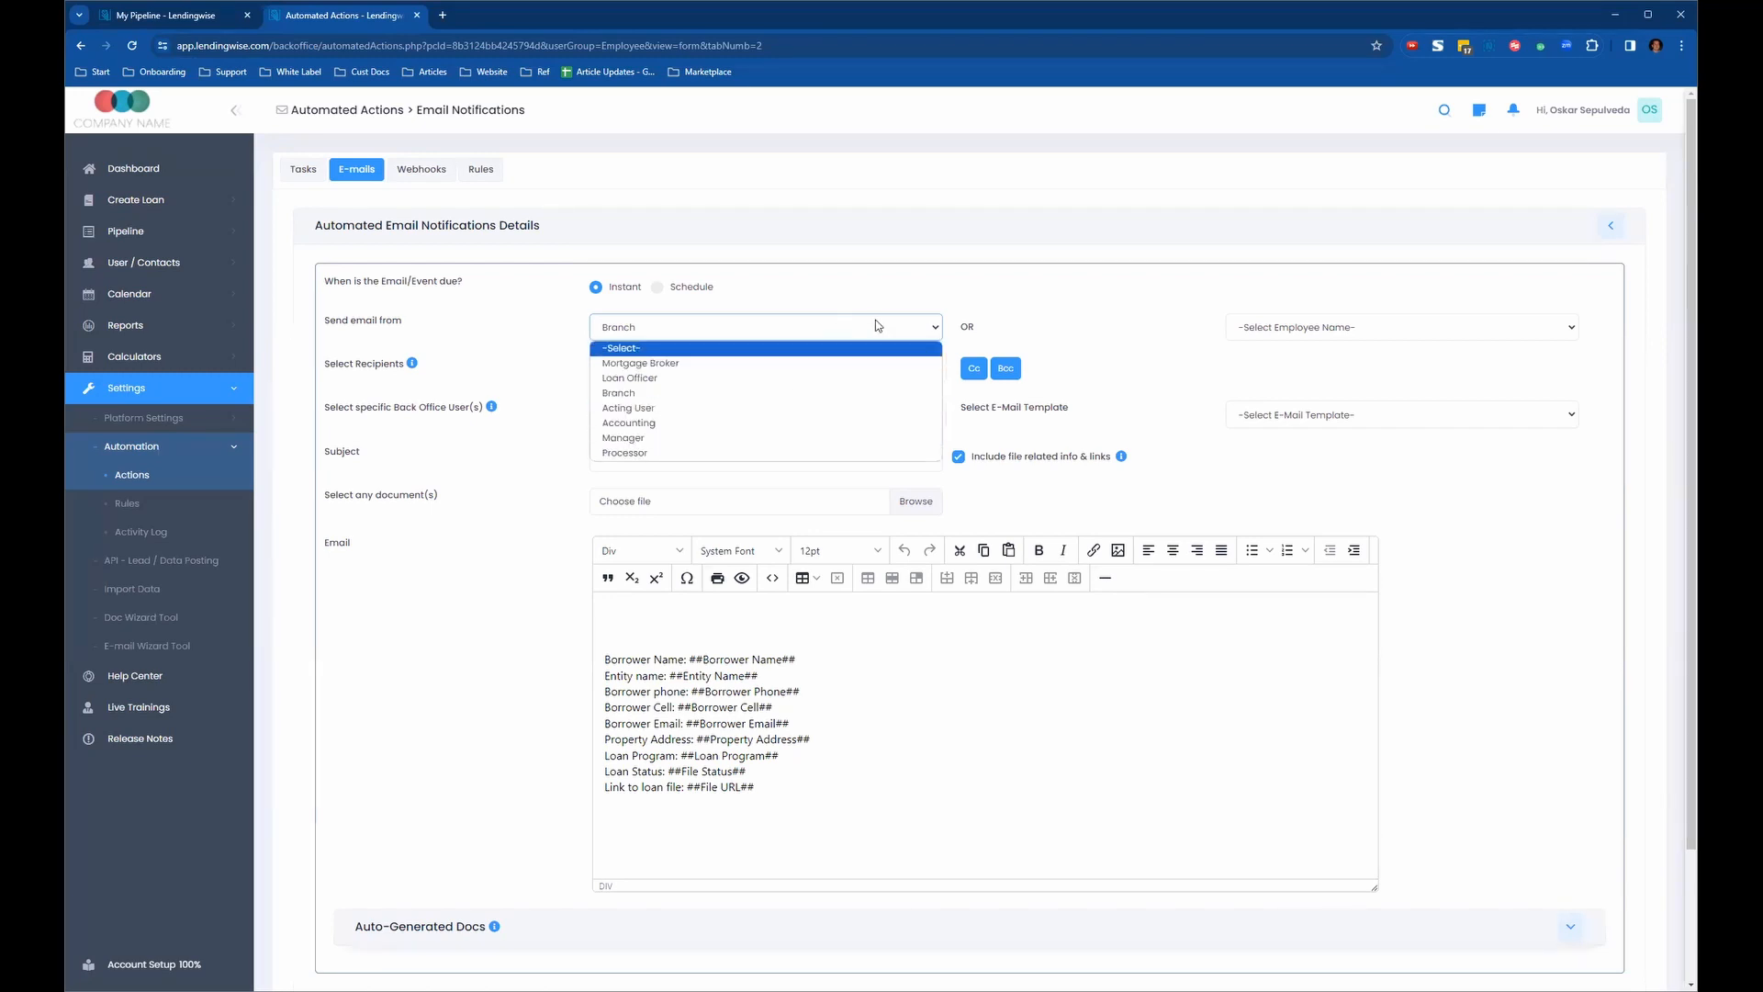
{"action": "left_click", "coordinate": [972, 293]}
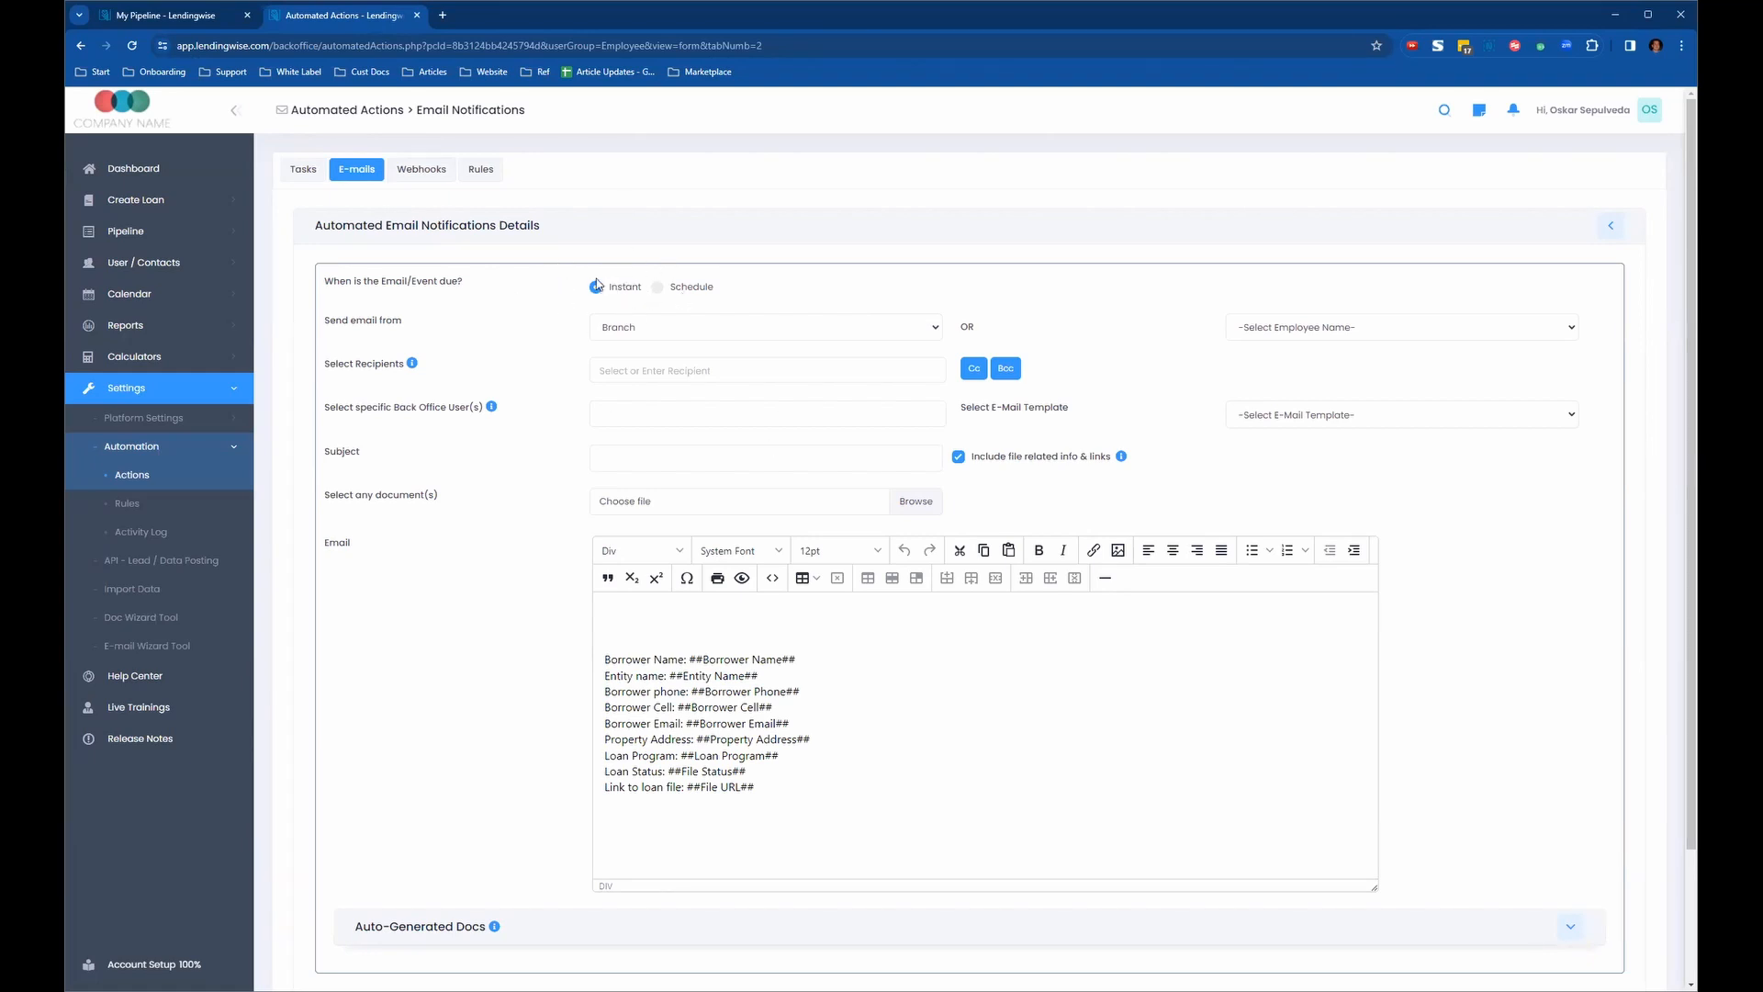
{"action": "left_click", "coordinate": [681, 328]}
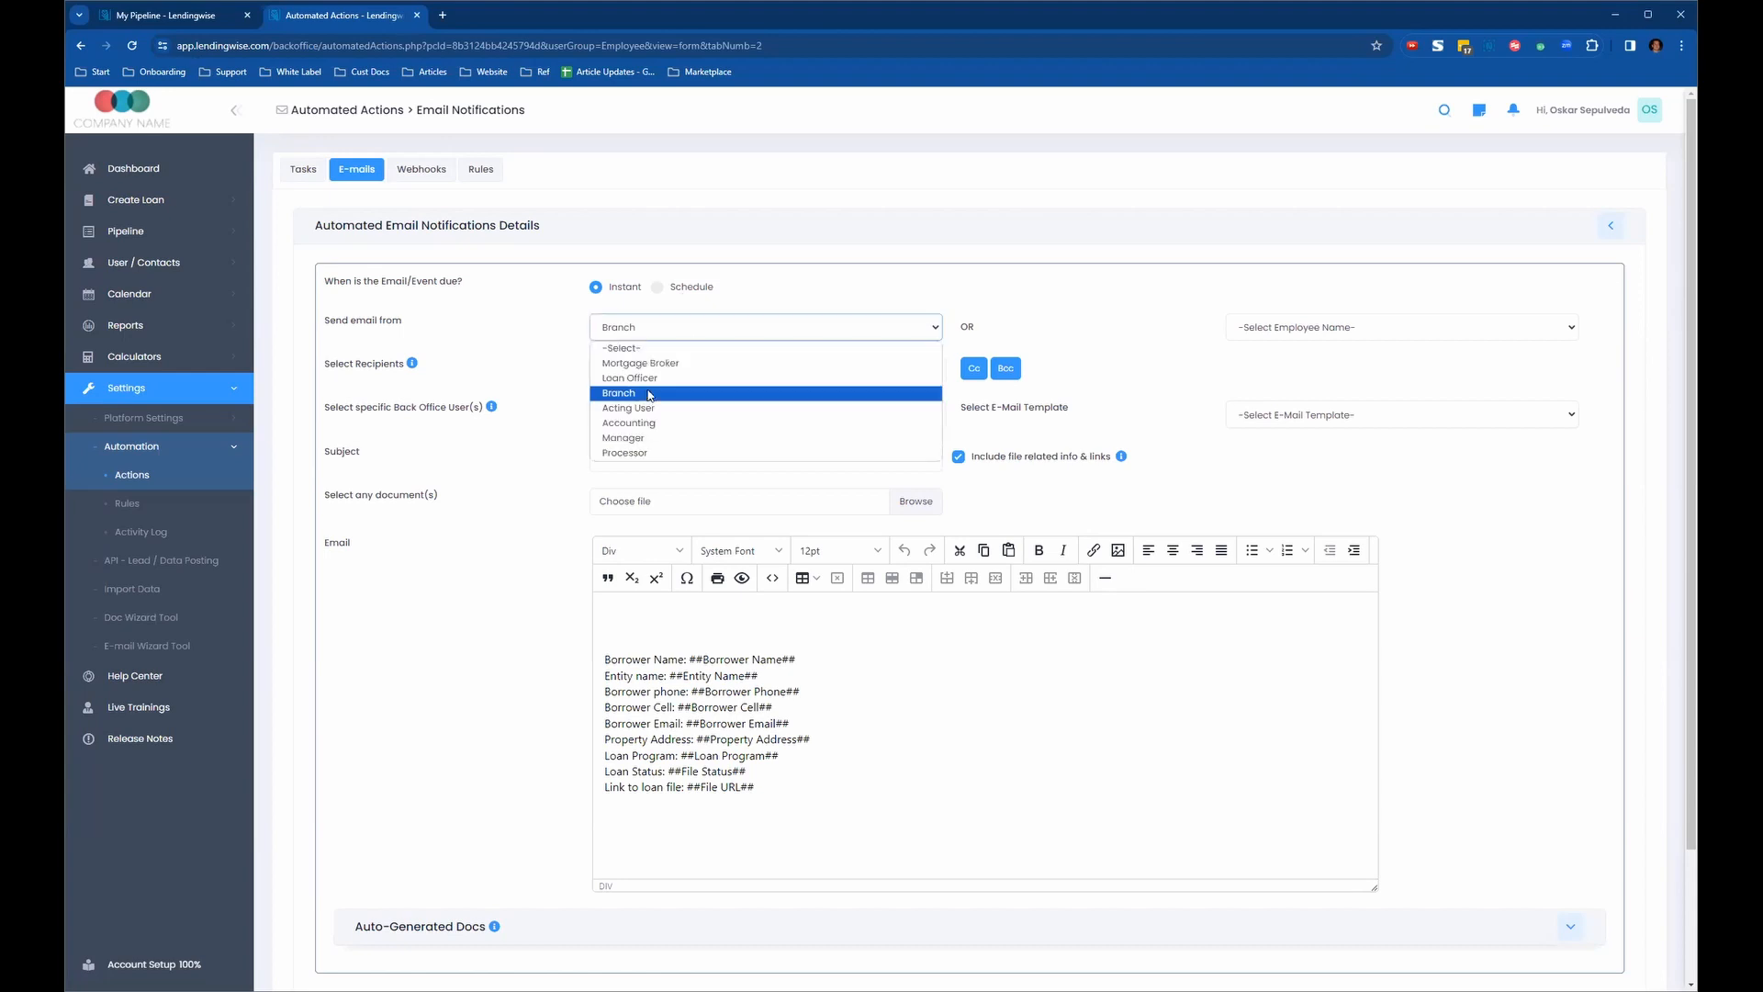
{"action": "left_click", "coordinate": [632, 394]}
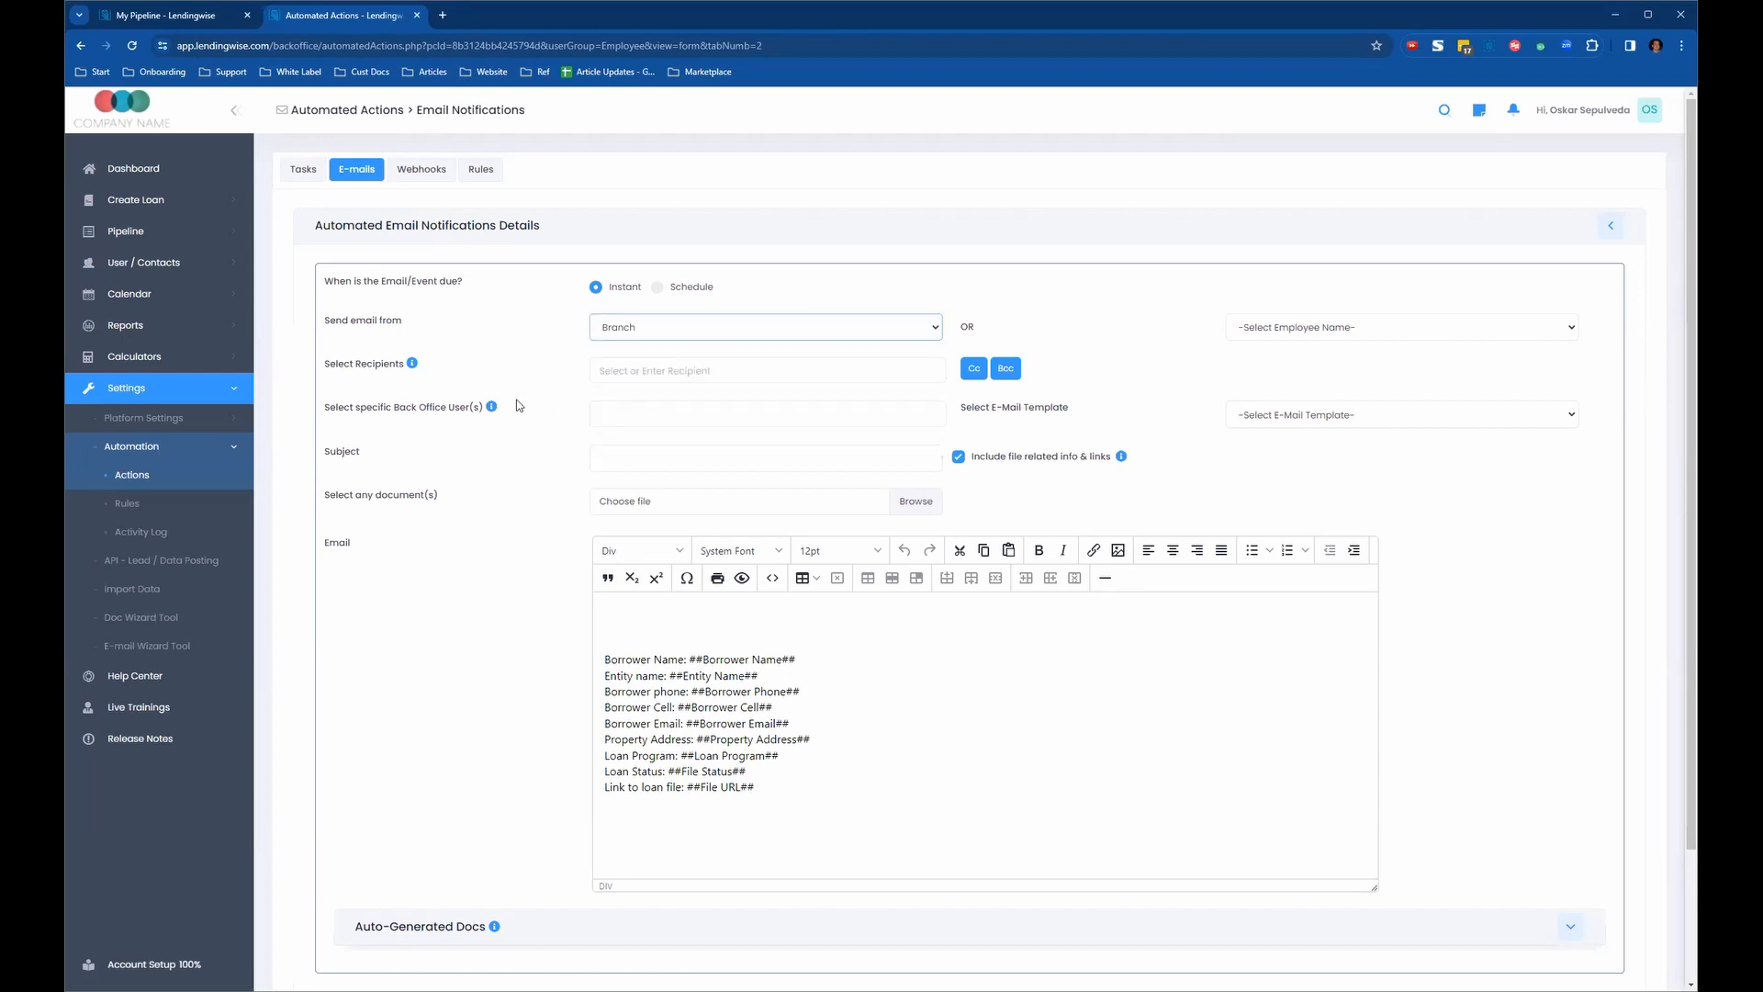
- Add Borrower as a recipient of the automated email
{"action": "left_click", "coordinate": [673, 369]}
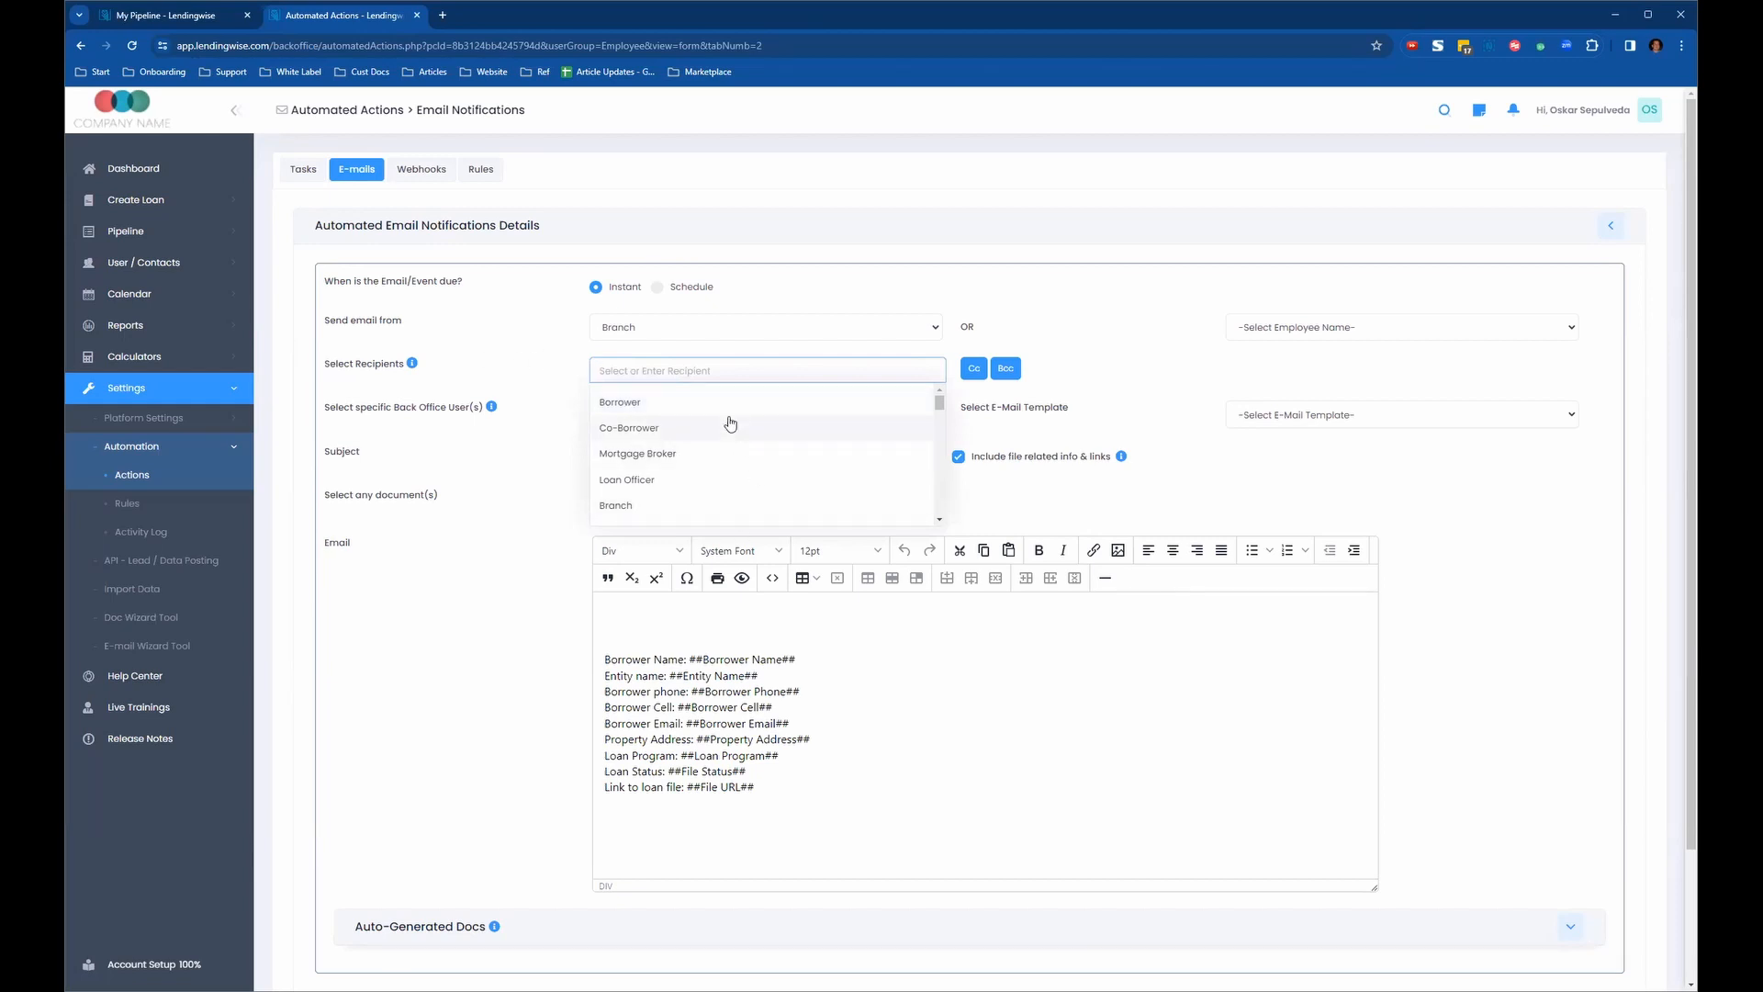
{"action": "left_click", "coordinate": [668, 406]}
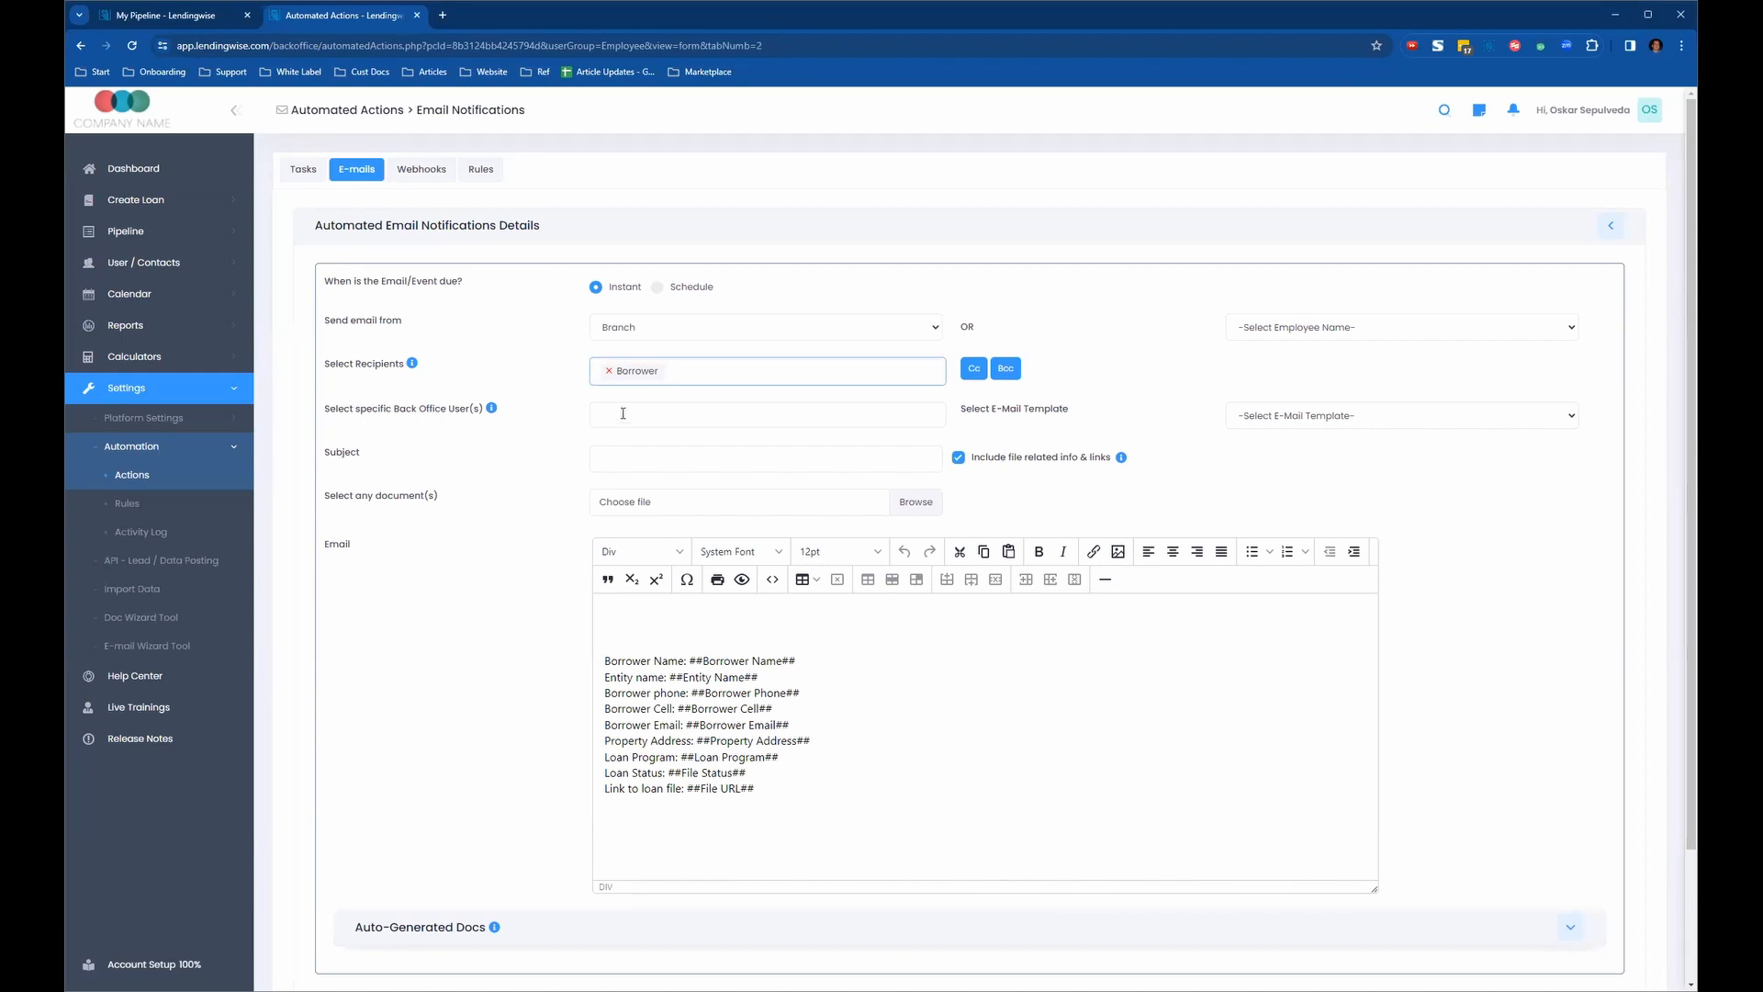
- Examine the specific back office users and the recipient roles that can be chosen for the email
{"action": "left_click", "coordinate": [691, 417]}
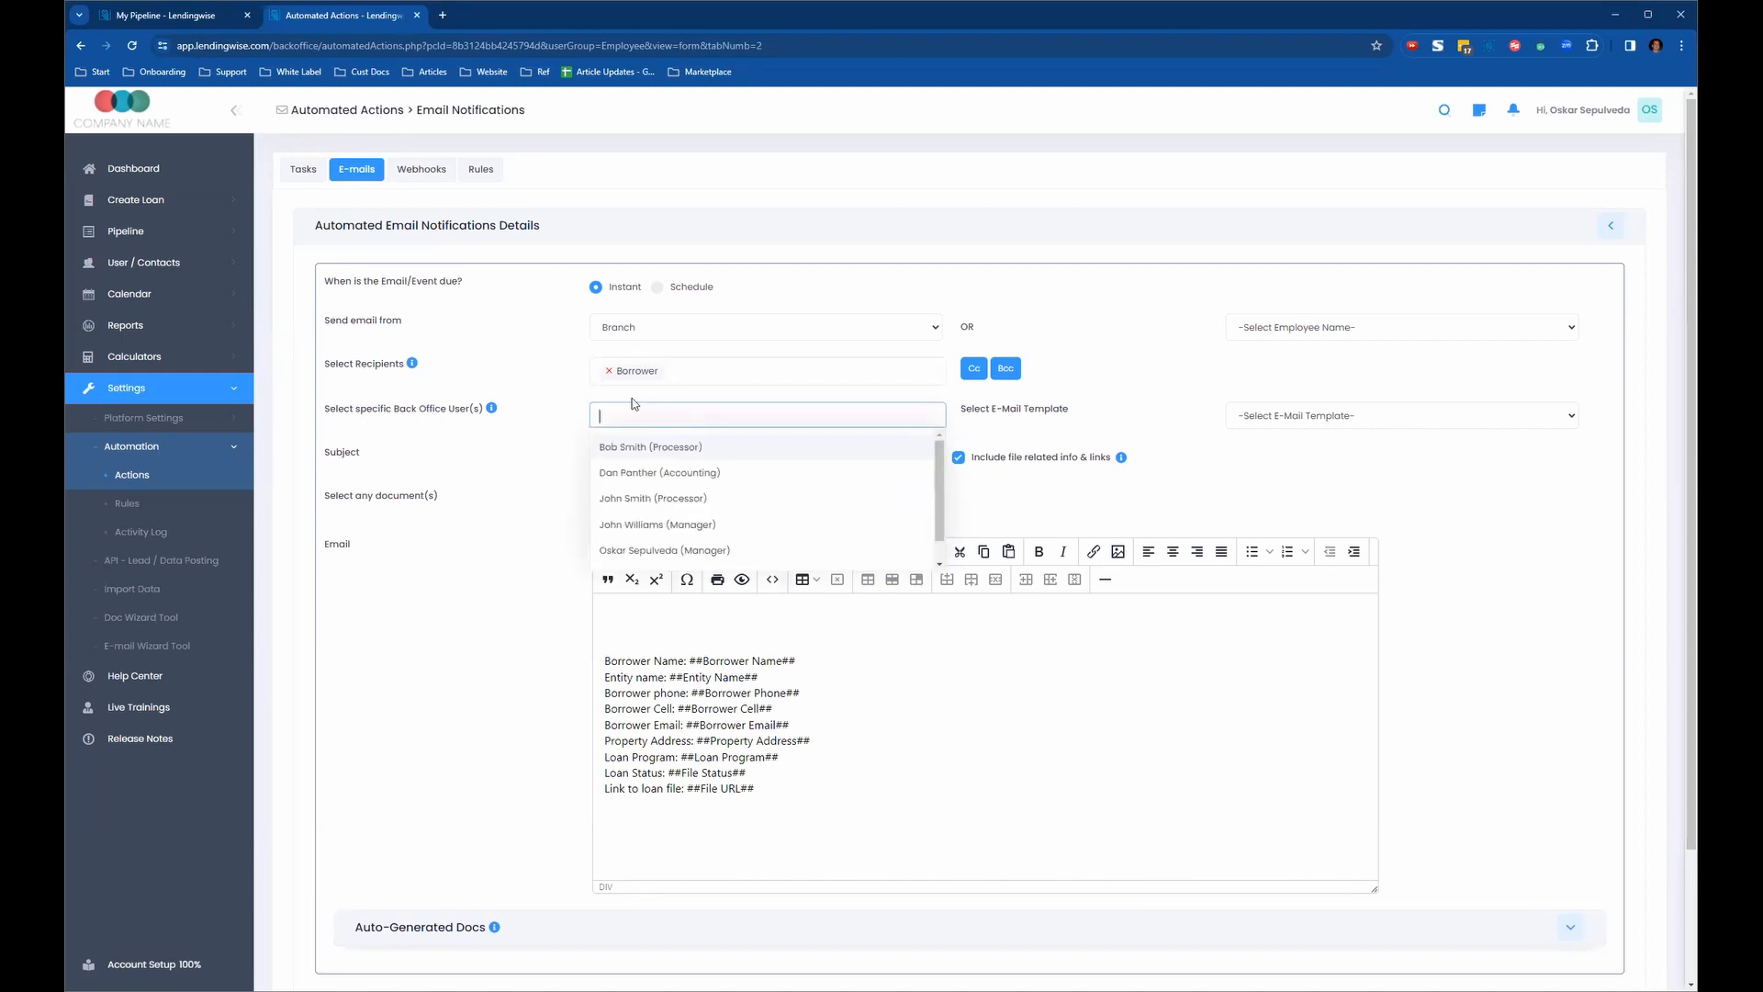
{"action": "left_click", "coordinate": [512, 407]}
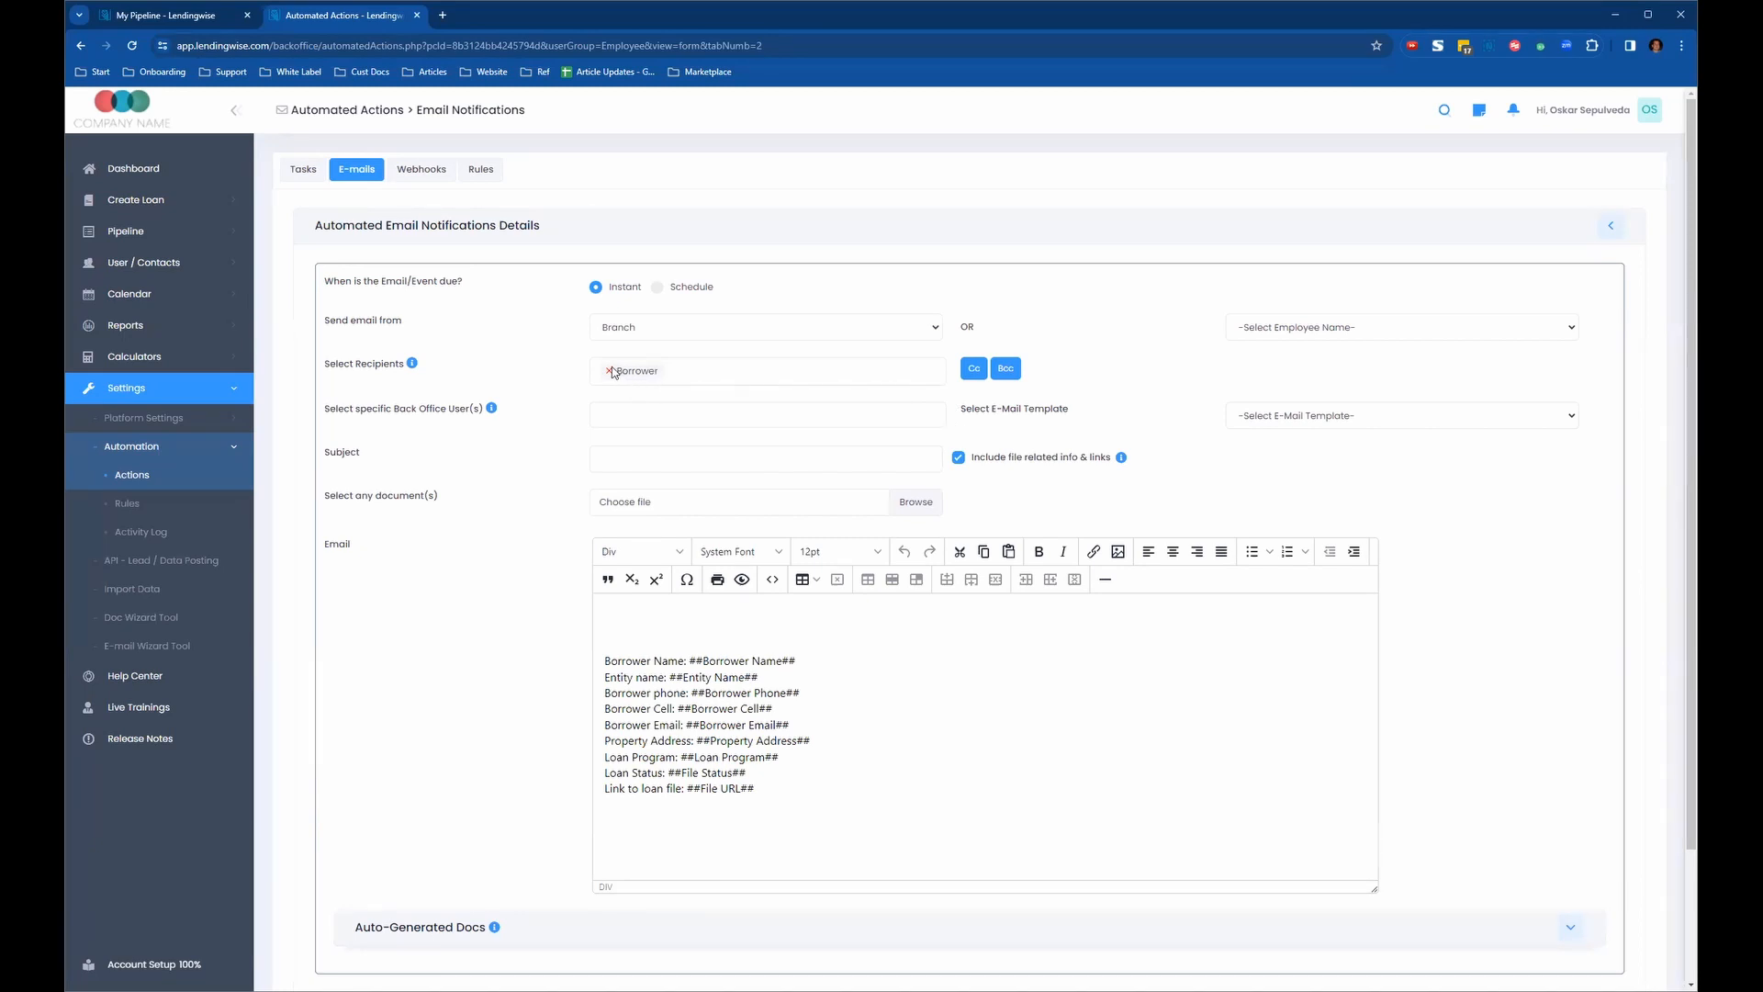
{"action": "left_click", "coordinate": [676, 369]}
{"action": "scroll", "coordinate": [681, 478], "scroll_direction": "down", "scroll_amount": 1}
{"action": "scroll", "coordinate": [673, 490], "scroll_direction": "up", "scroll_amount": 3}
{"action": "left_click", "coordinate": [505, 340]}
{"action": "left_click", "coordinate": [657, 417]}
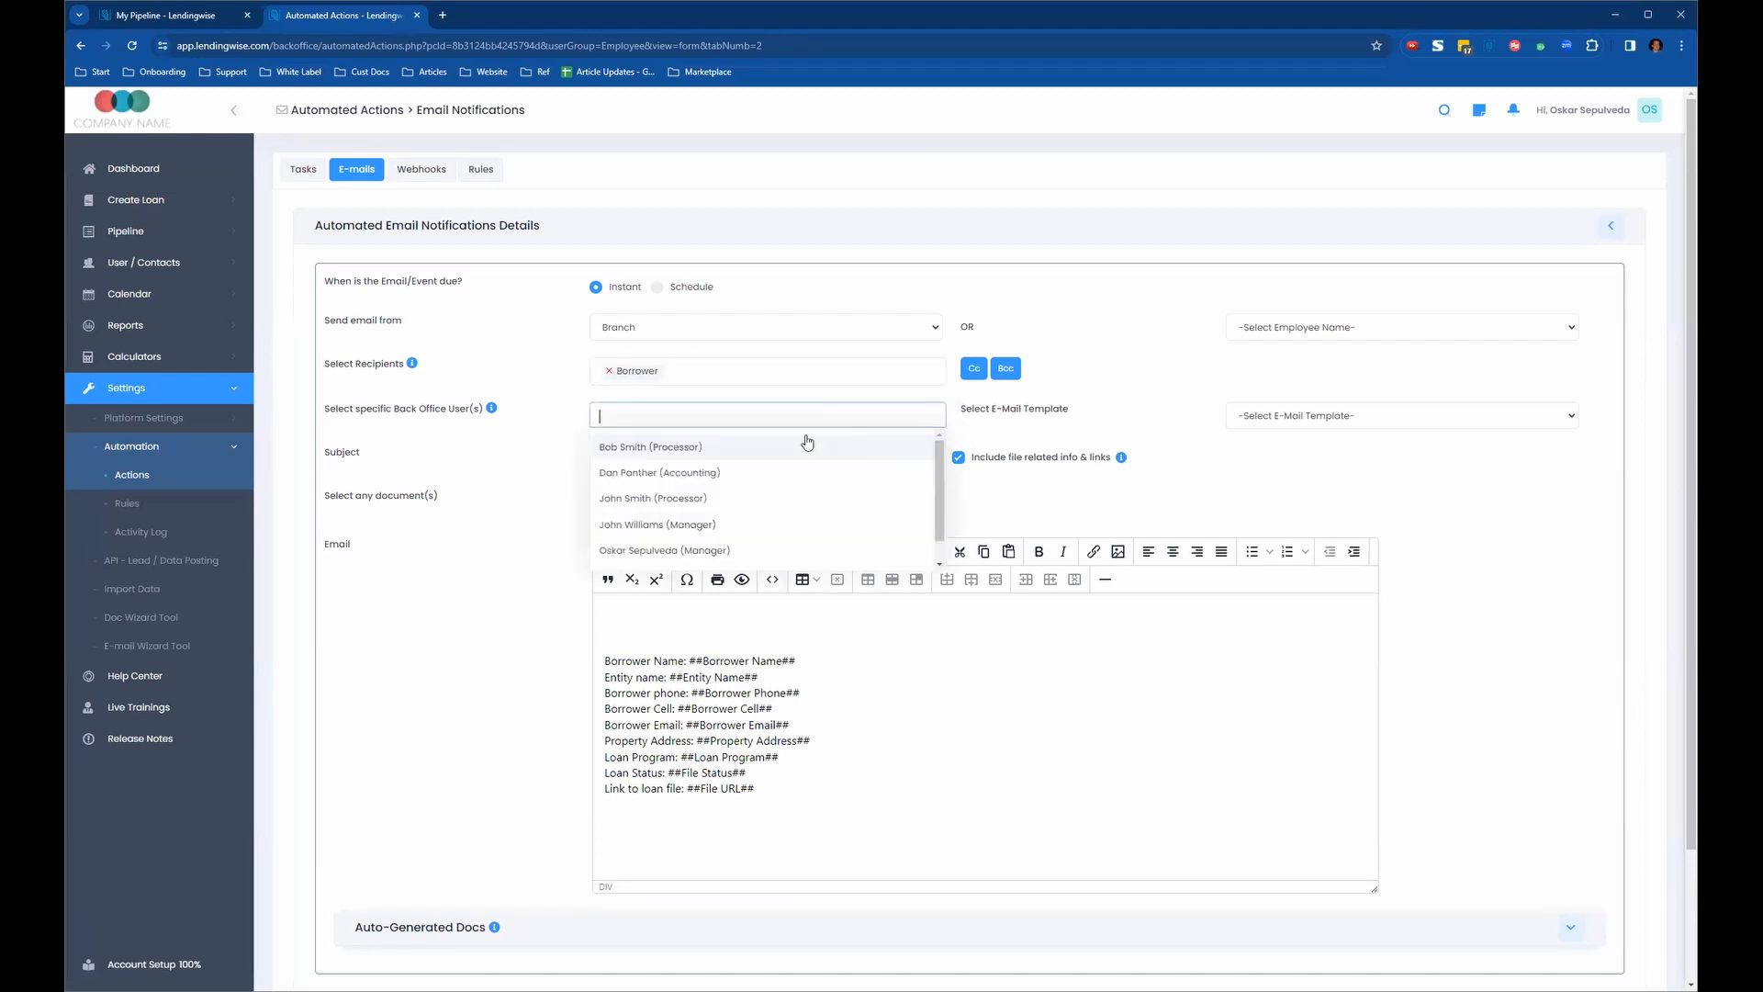
{"action": "left_click", "coordinate": [555, 386]}
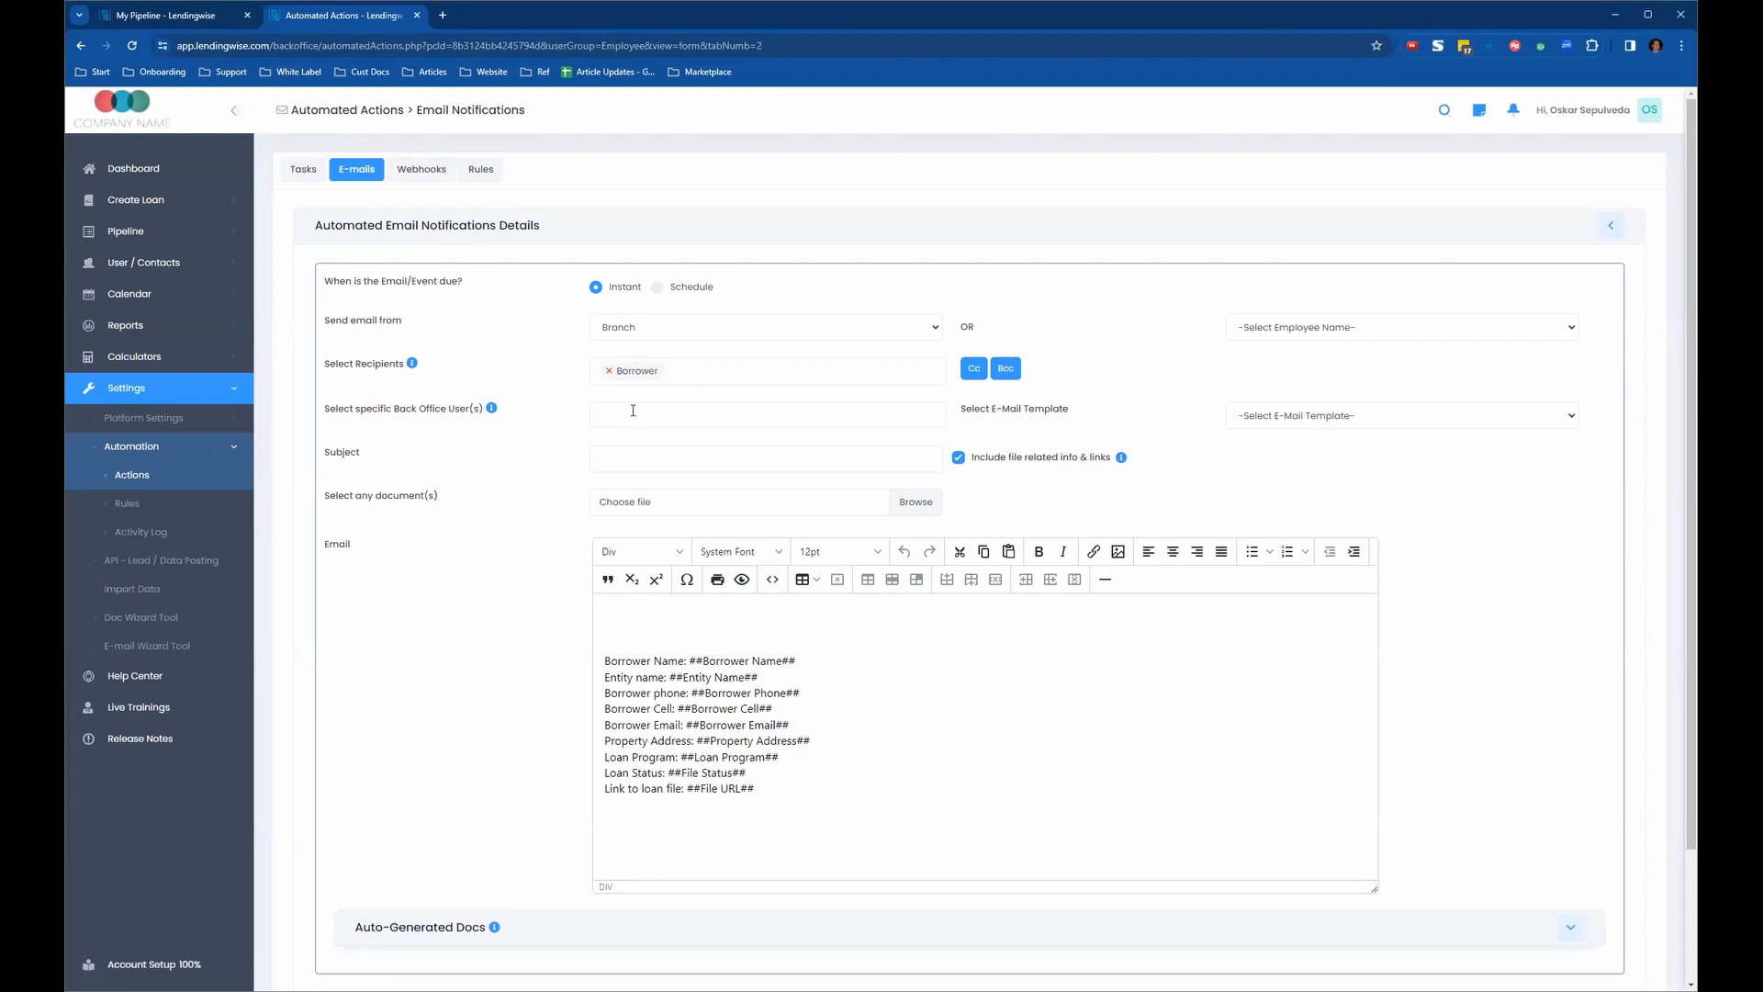
- Set the subject to "Thank you for your application" and copy that text to the beginning of the email body
{"action": "left_click", "coordinate": [708, 453]}
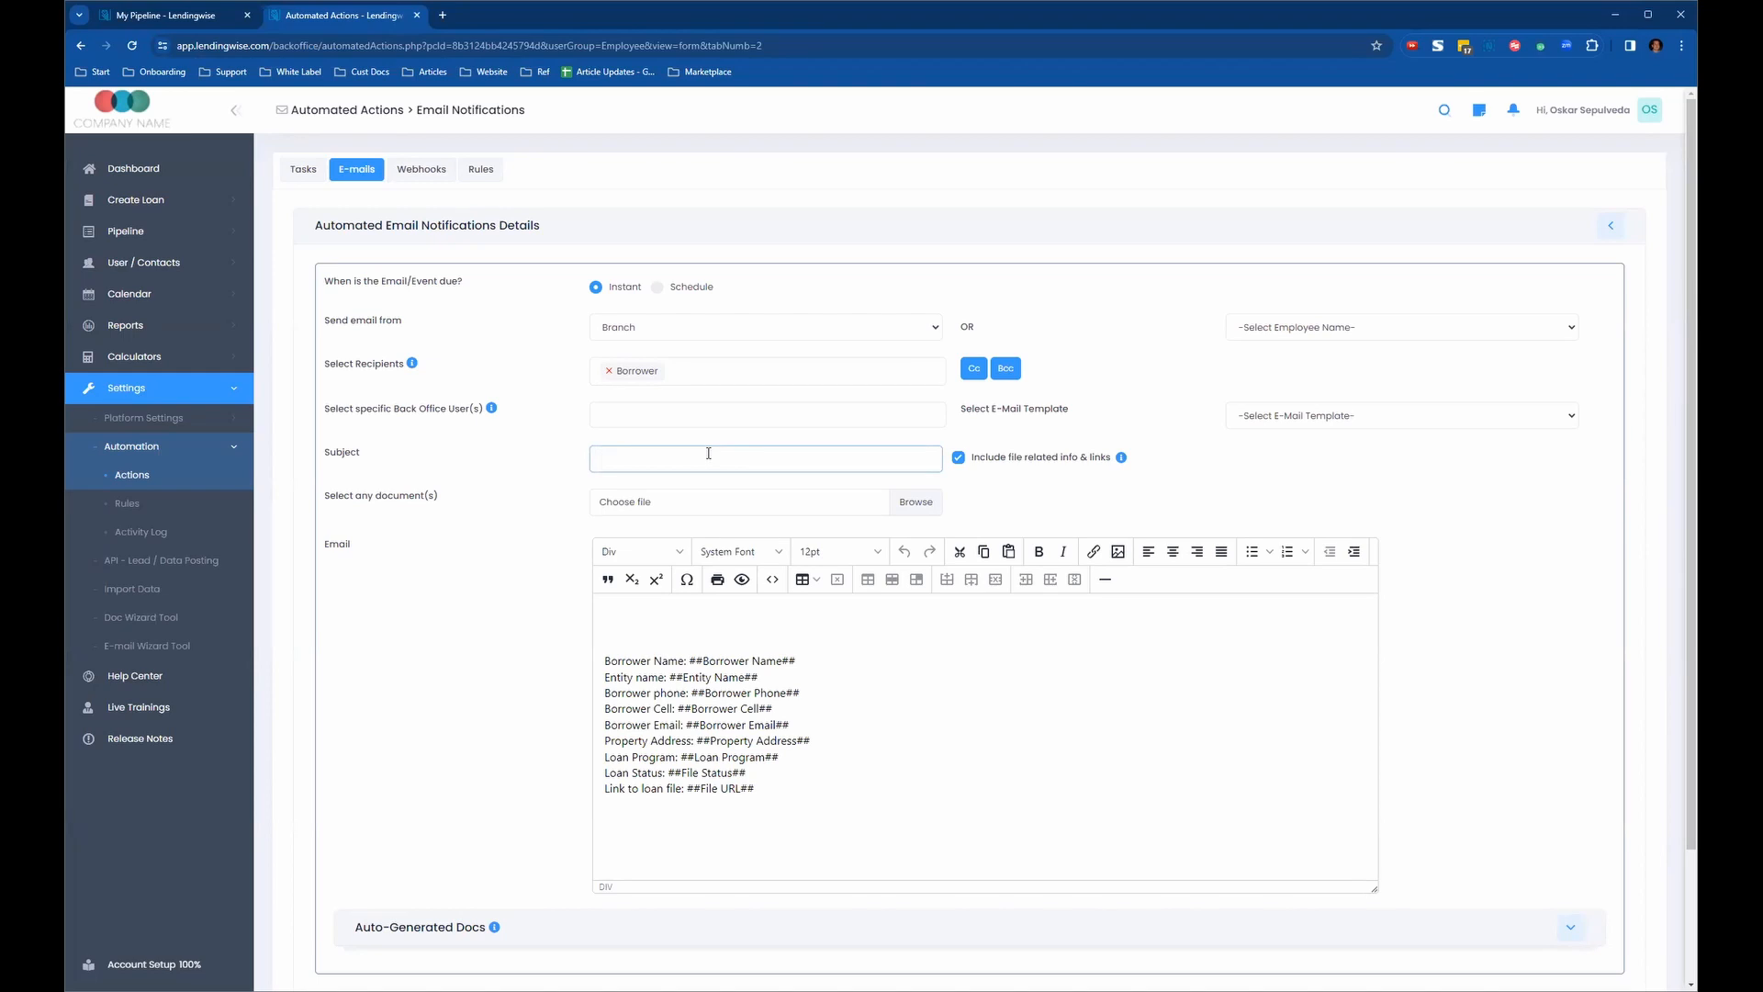
{"action": "type", "text": "Thank you for your application"}
{"action": "left_click_drag", "start_coordinate": [744, 458], "coordinate": [526, 489]}
{"action": "key", "text": "ctrl+c"}
{"action": "left_click", "coordinate": [733, 613]}
{"action": "key", "text": "ctrl+v"}
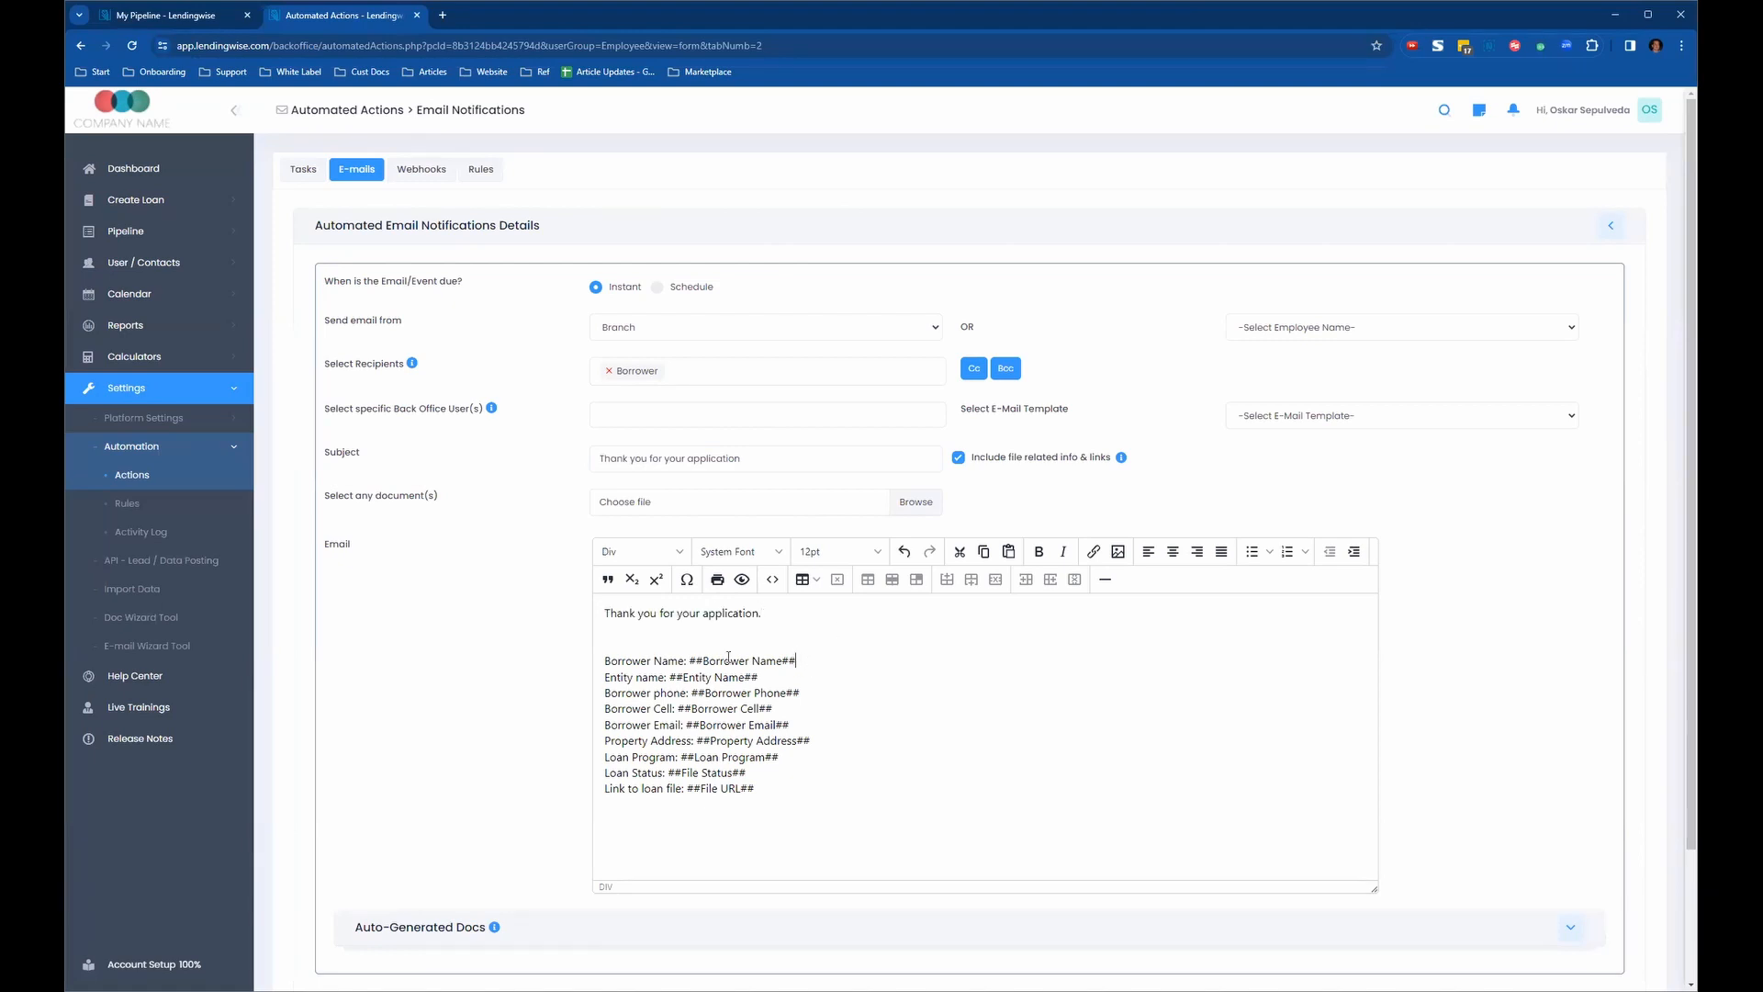
- Insert the greeting "Hello ##Borrower Name##," above the thank-you line of the email body, reusing the borrower name placeholder
{"action": "left_click", "coordinate": [691, 660], "text": "shift"}
{"action": "key", "text": "ctrl+c"}
{"action": "left_click", "coordinate": [604, 615]}
{"action": "key", "text": "Return"}
{"action": "key", "text": "Return"}
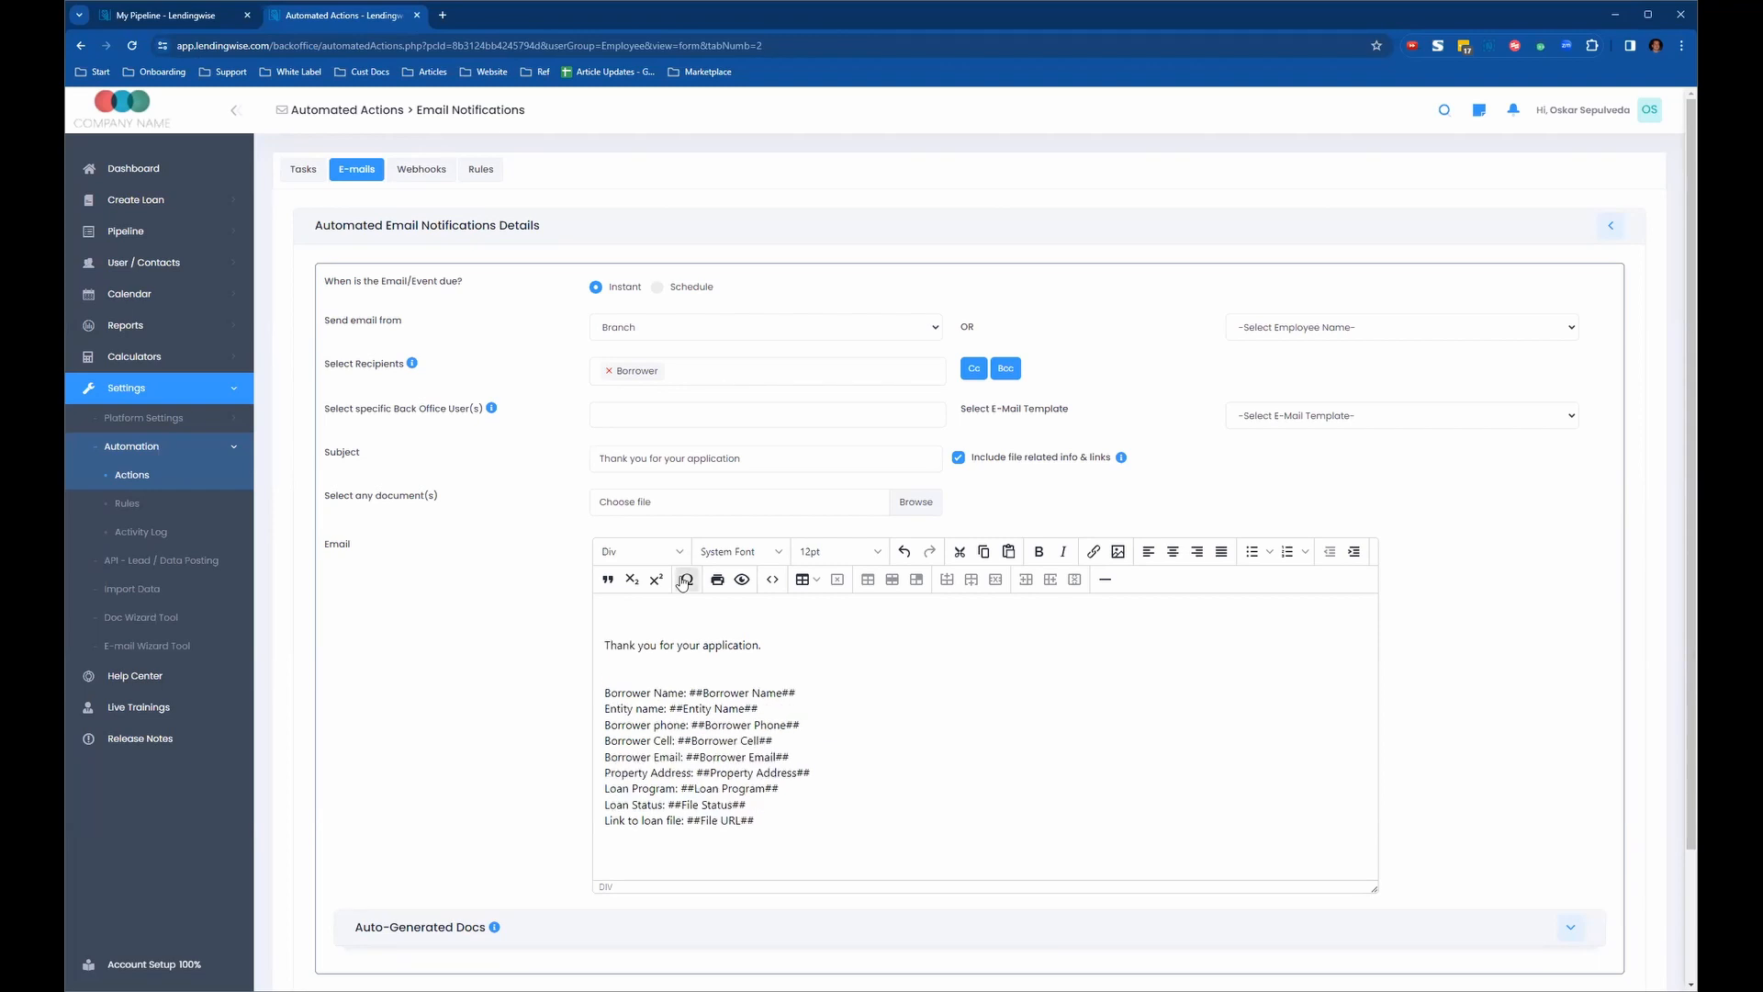
{"action": "type", "text": "Hello"}
{"action": "key", "text": "ctrl+v"}
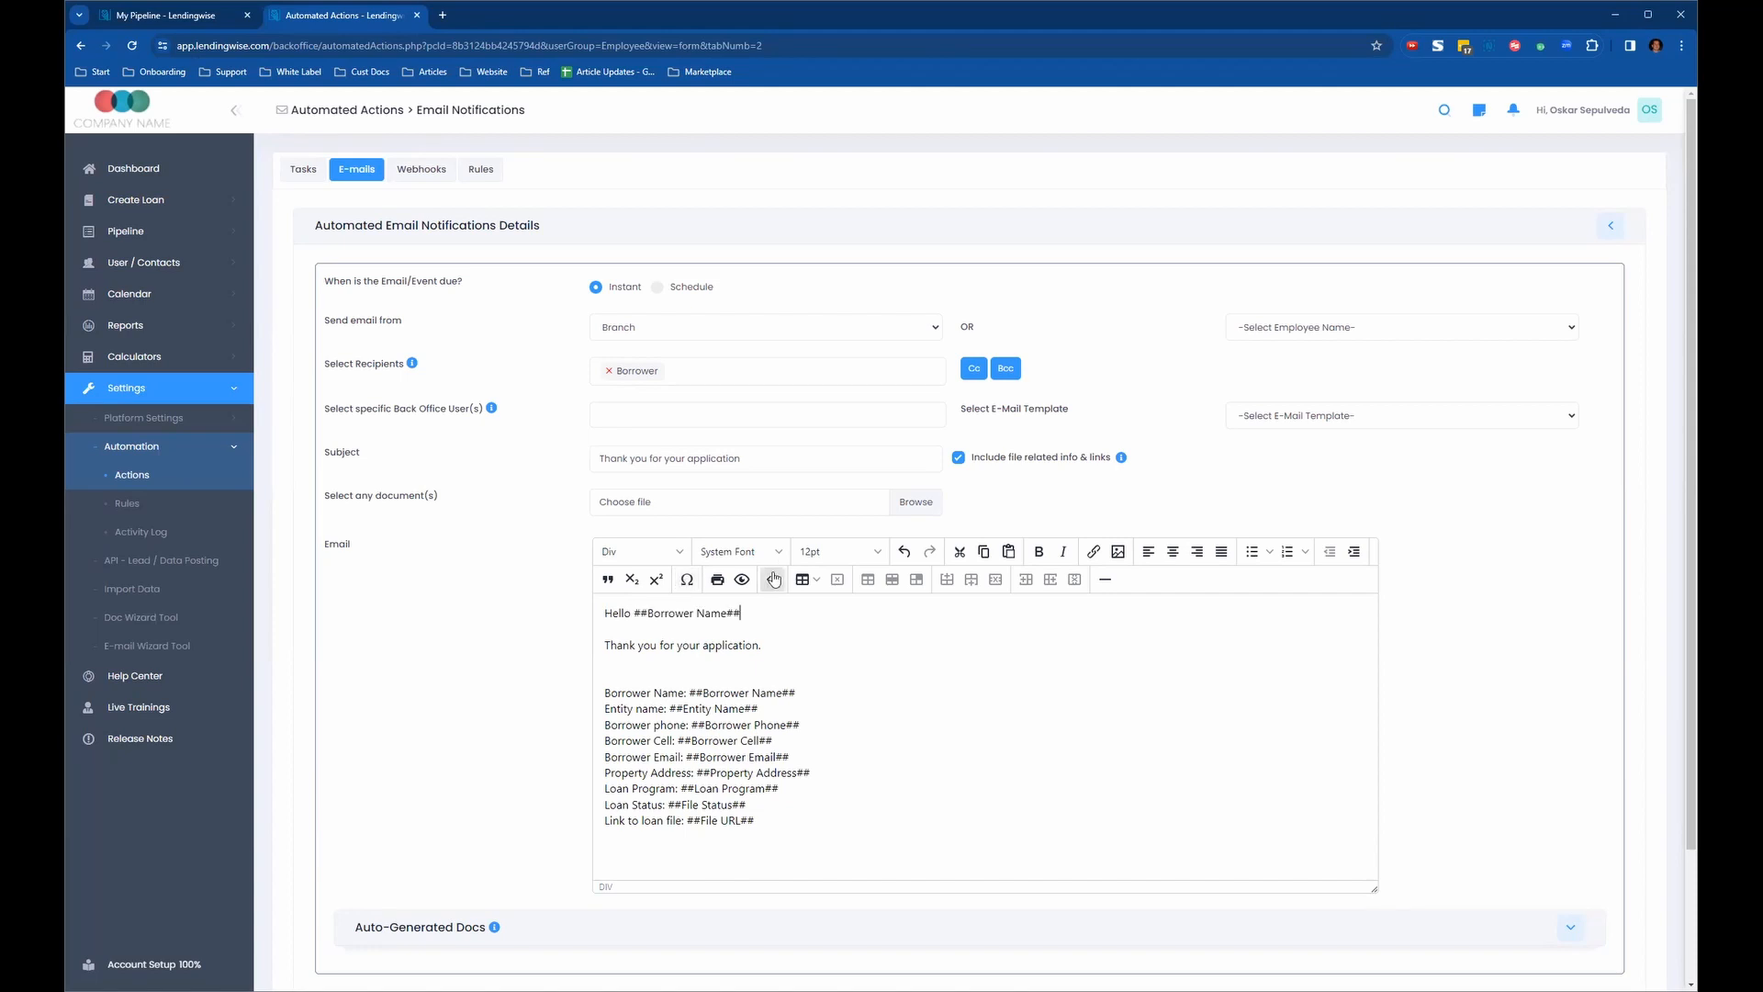
{"action": "type", "text": ","}
- Continue the thank-you line with "Please give us 24 hours to review your application and someone will reach out to you."
{"action": "left_click", "coordinate": [810, 647]}
{"action": "type", "text": "Please"}
{"action": "key", "text": "ctrl+BackSpace"}
{"action": "type", "text": "P"}
{"action": "type", "text": "lease give us 24 hours to review"}
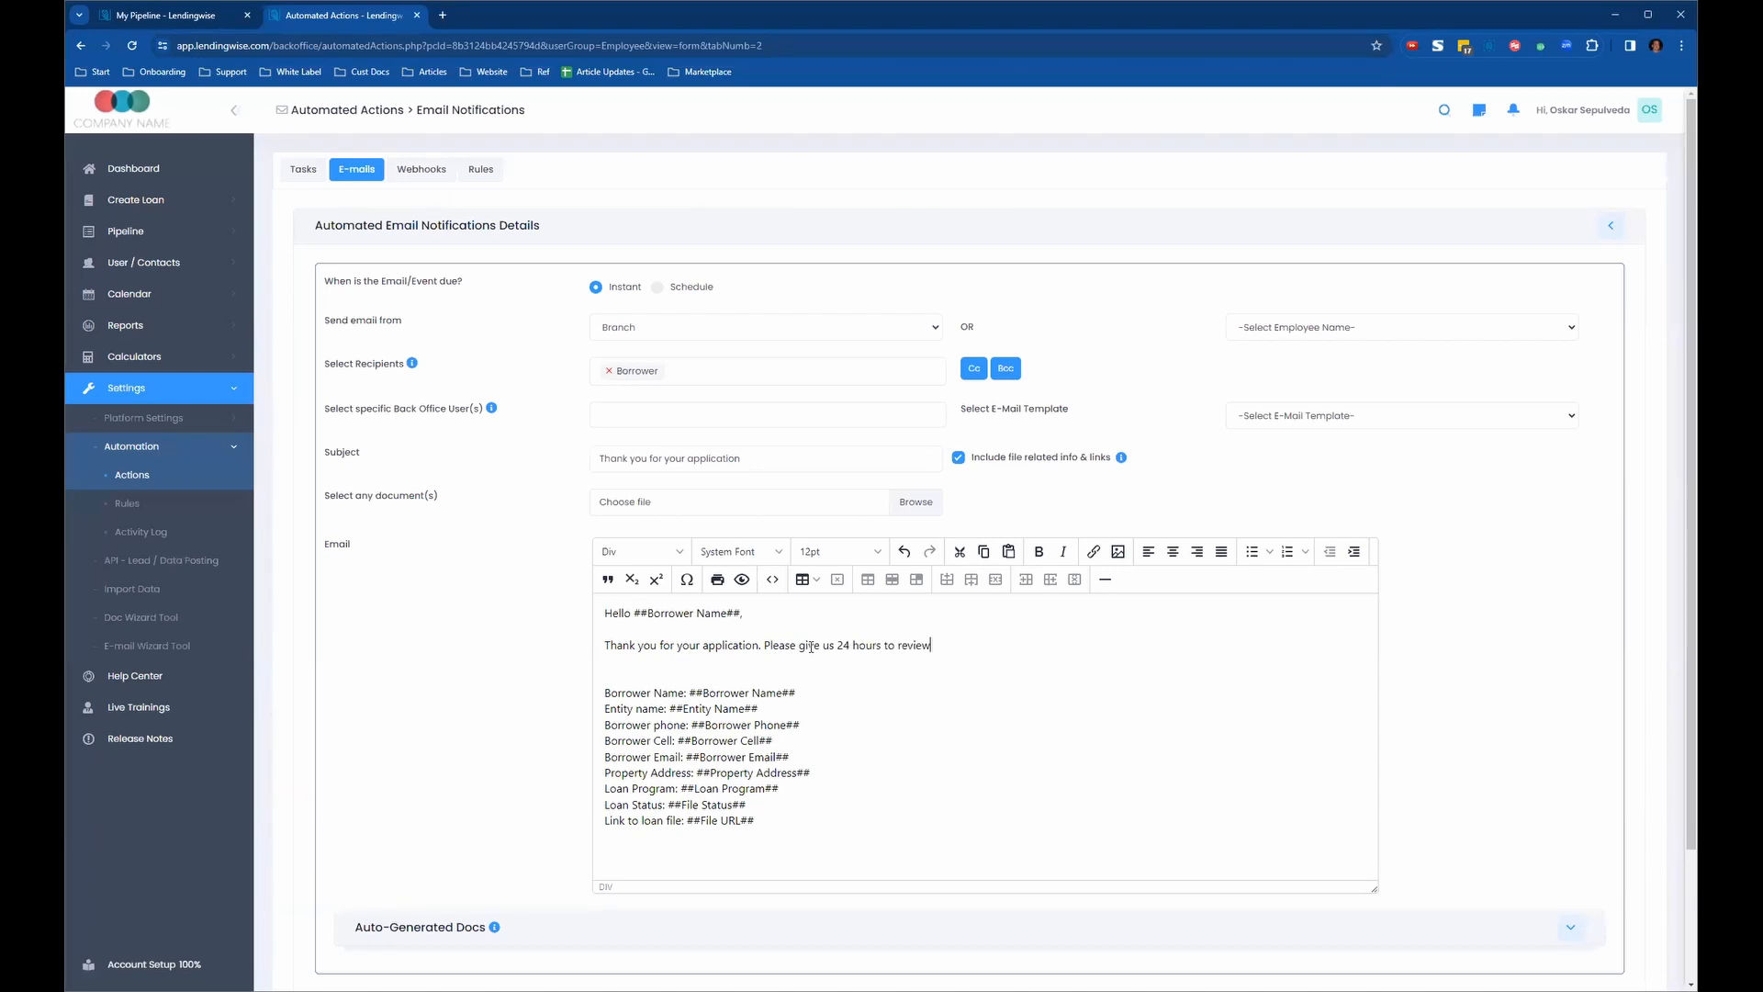
{"action": "type", "text": " your application"}
{"action": "type", "text": "and someone will reach out to you."}
- Add the closing line "Thank you" to the email and delete the block of borrower and loan placeholders below it
{"action": "key", "text": "Return"}
{"action": "type", "text": "Thank you,"}
{"action": "key", "text": "Return"}
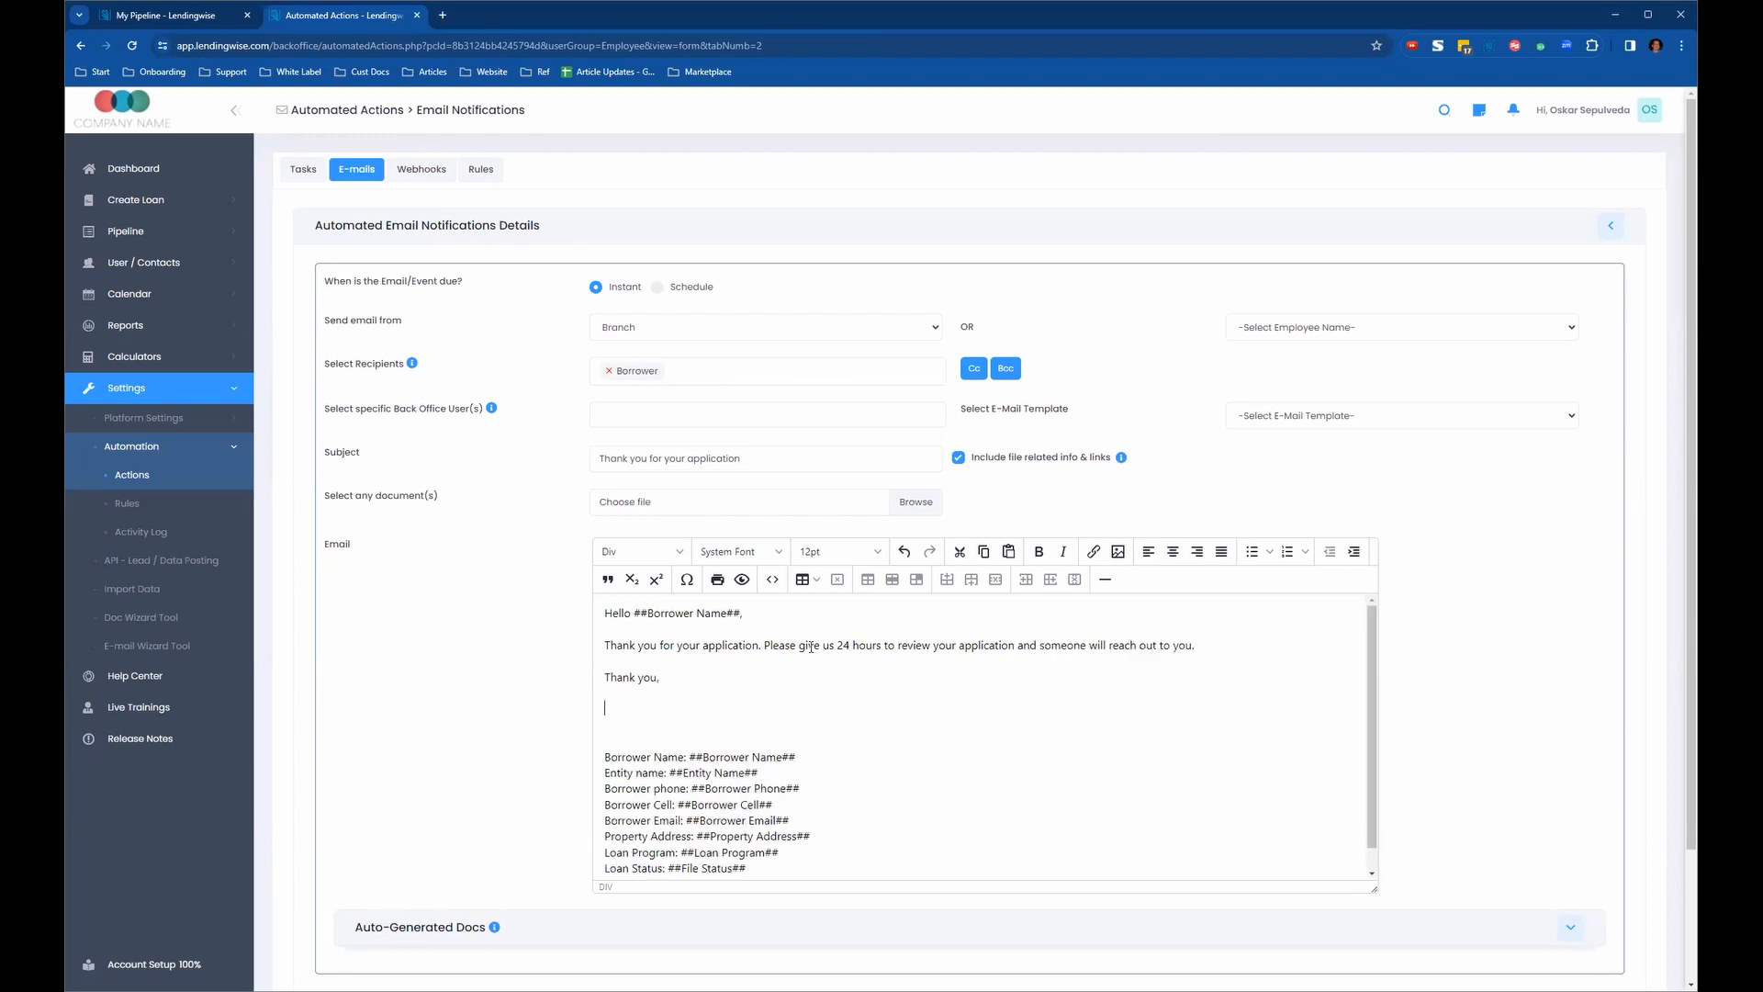
{"action": "key", "text": "BackSpace"}
{"action": "key", "text": "shift+Return"}
{"action": "key", "text": "BackSpace"}
{"action": "key", "text": "BackSpace"}
{"action": "key", "text": "BackSpace"}
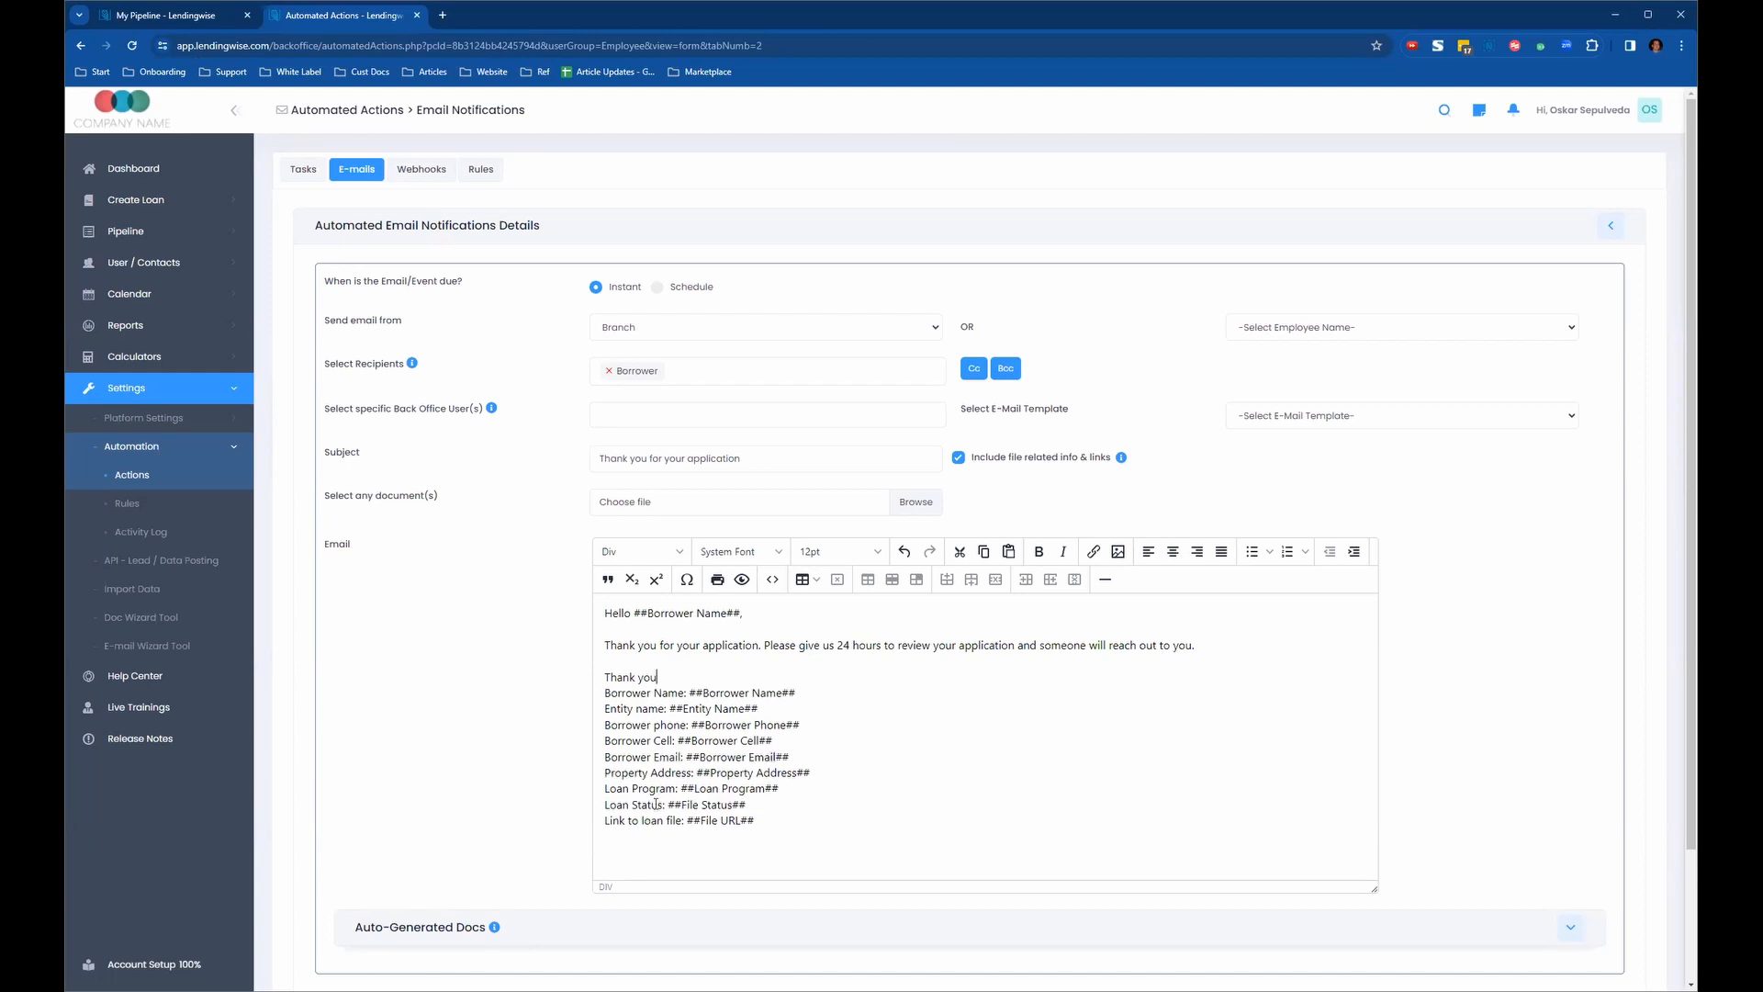
{"action": "type", "text": "u"}
{"action": "key", "text": "Return"}
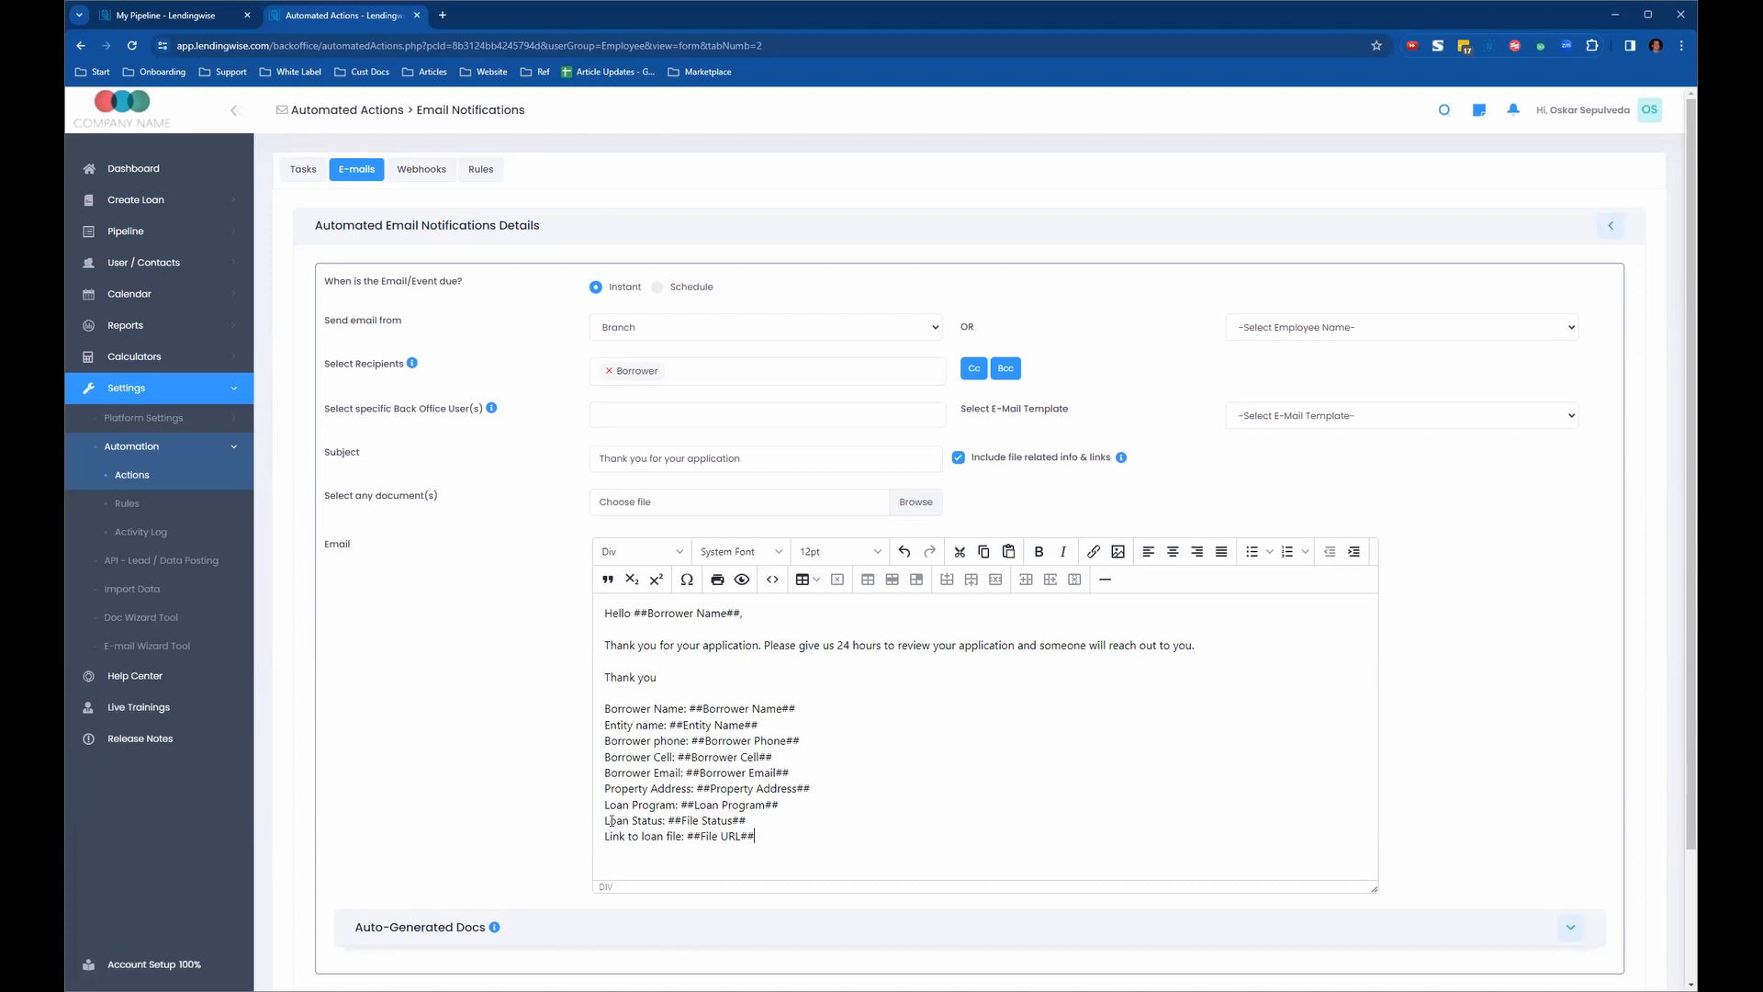
{"action": "left_click", "coordinate": [604, 708], "text": "shift"}
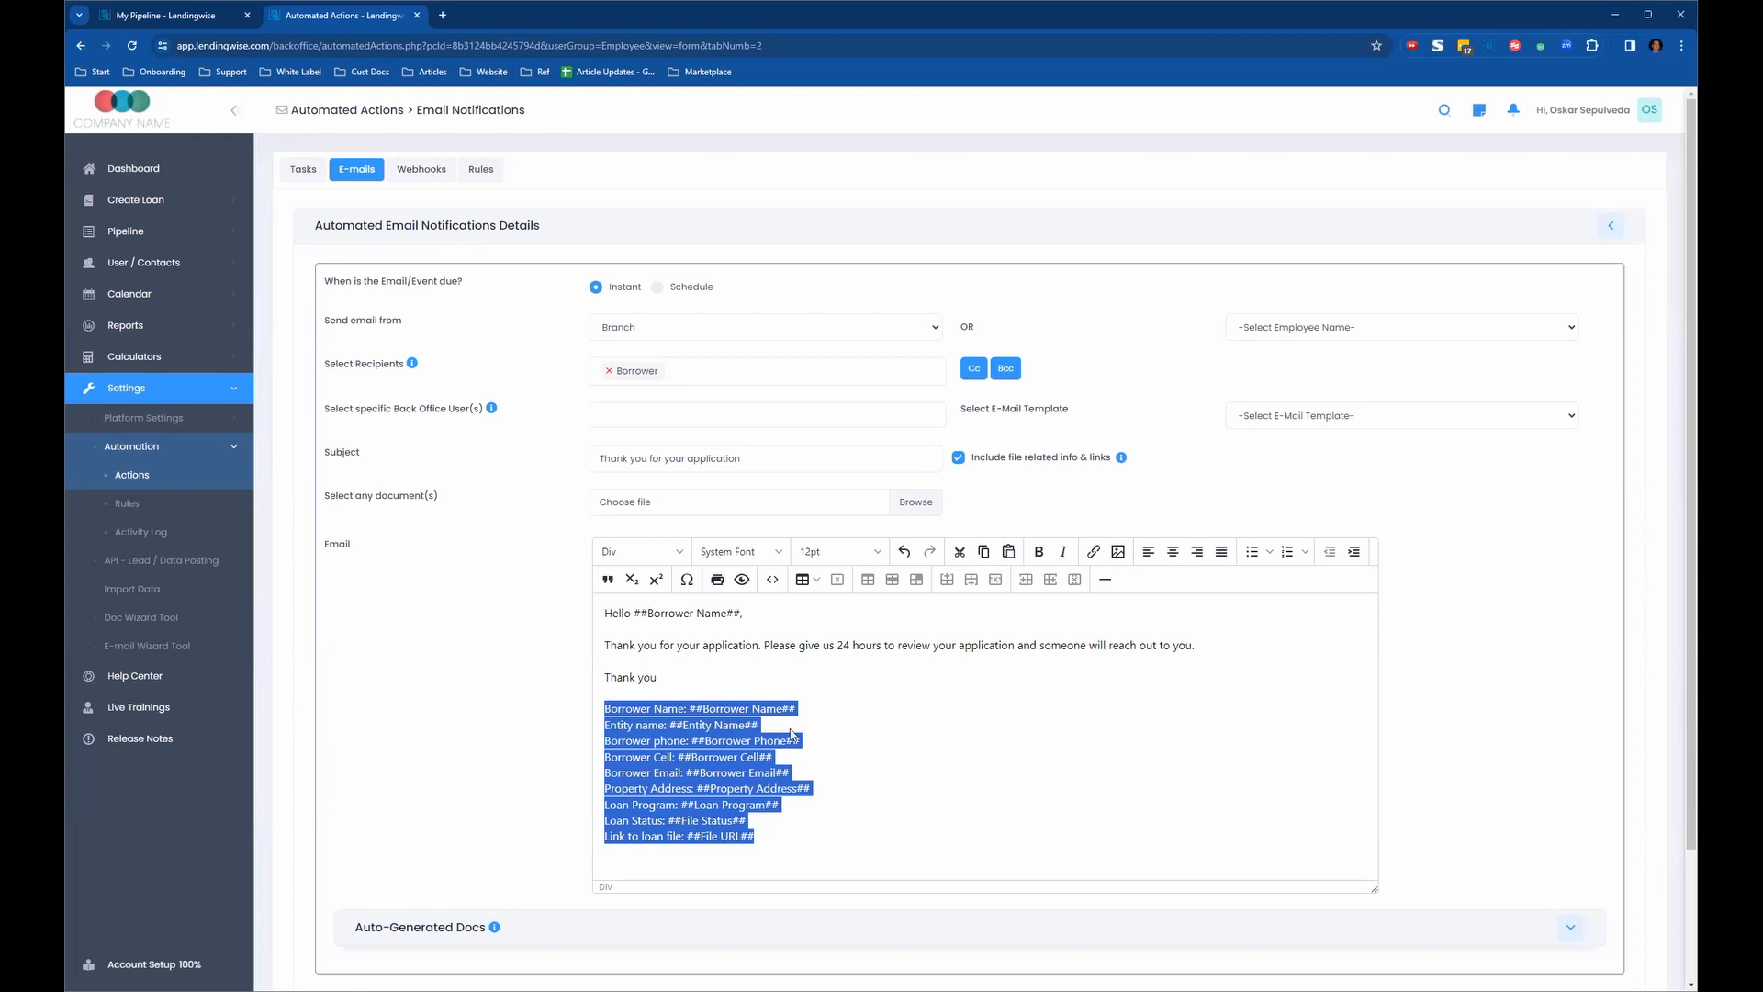
{"action": "key", "text": "BackSpace"}
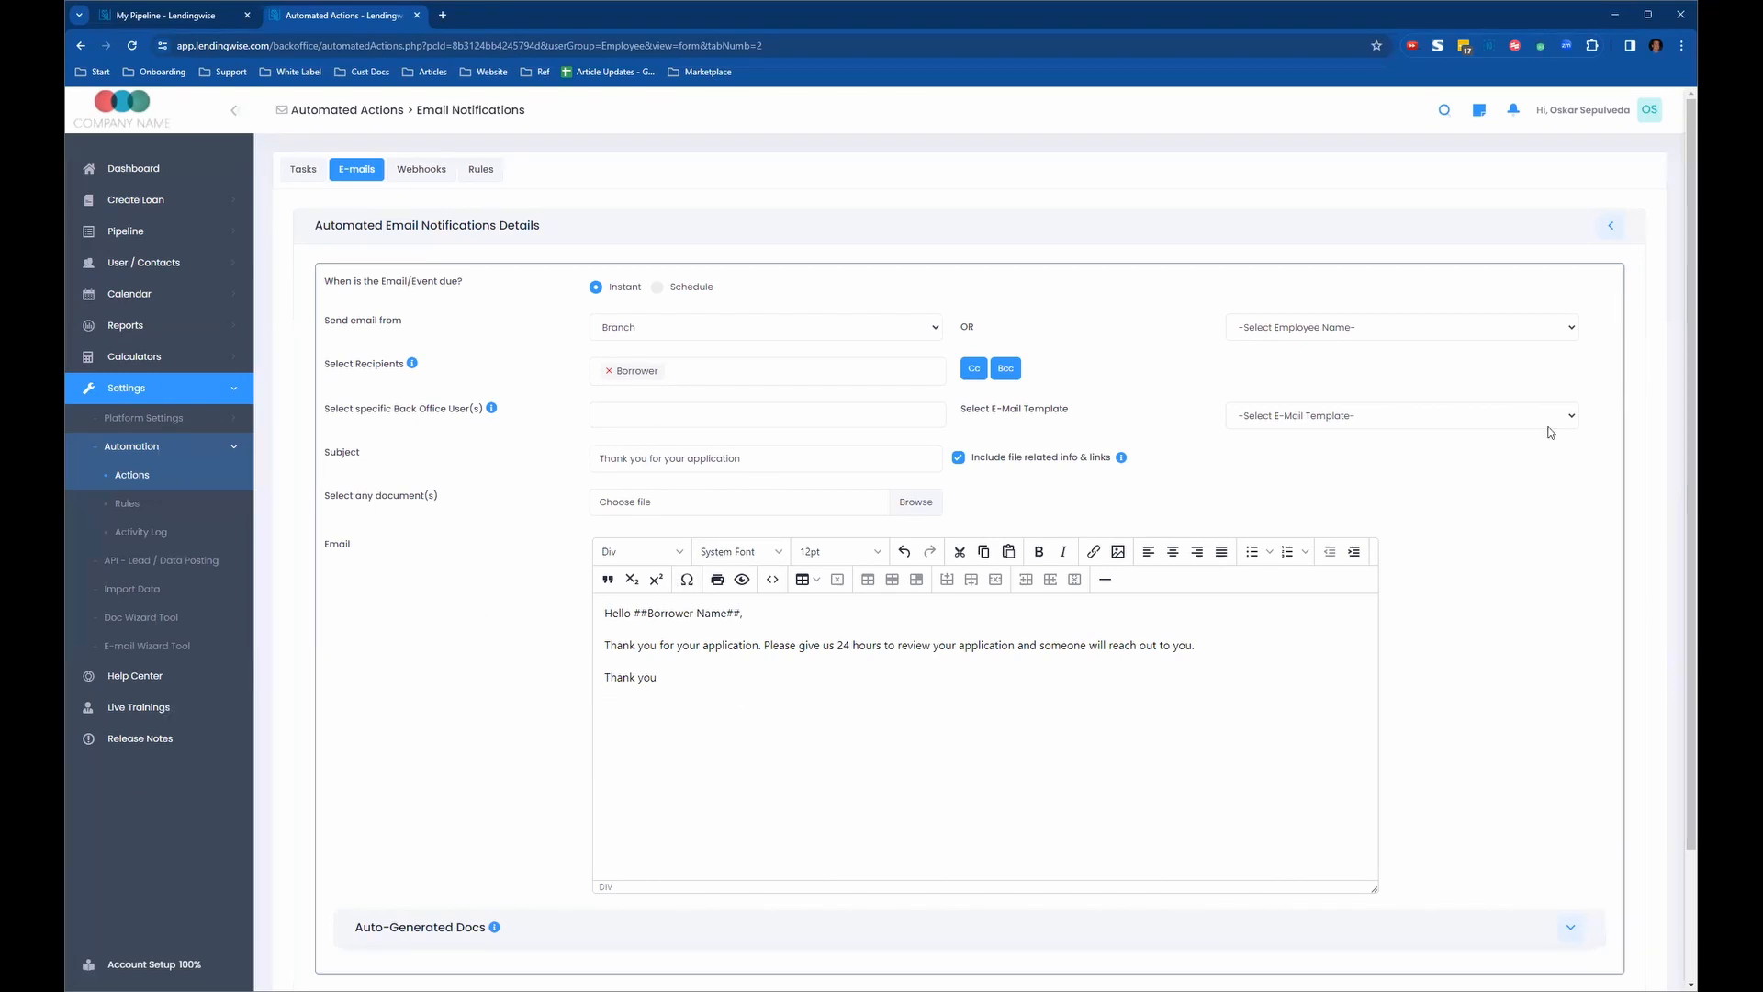
- Examine the custom and standard e-mail templates that can be chosen for the notification
{"action": "left_click", "coordinate": [1510, 418]}
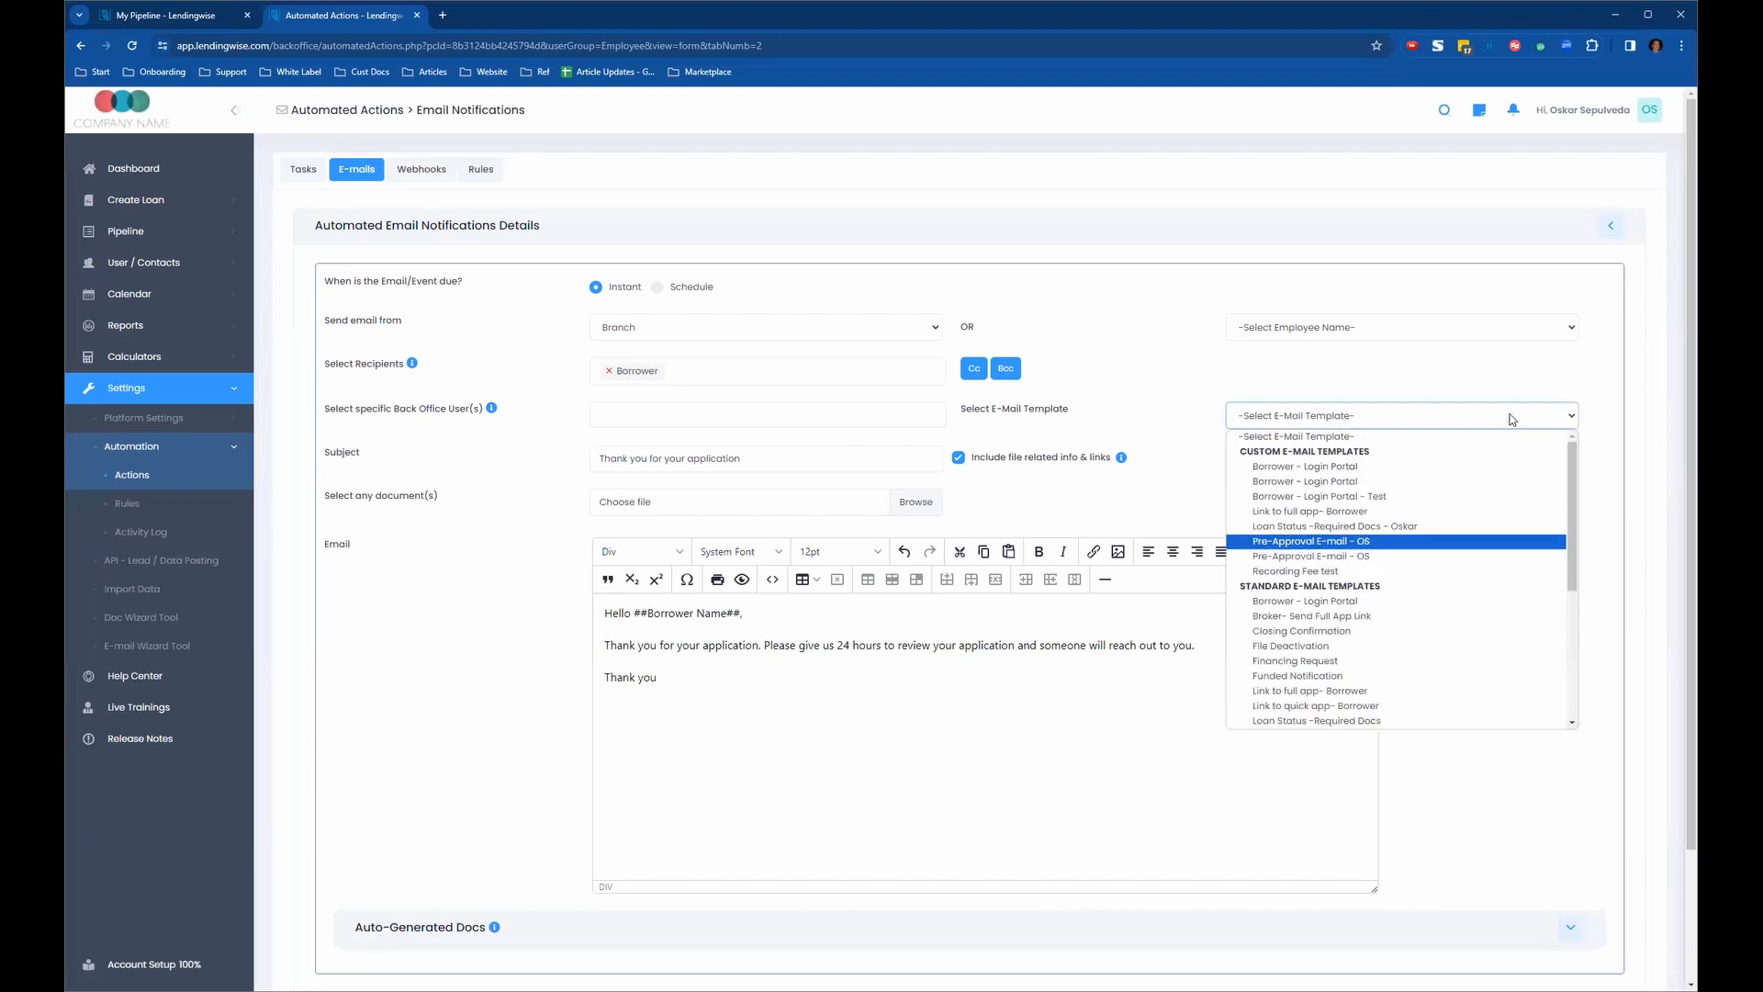
{"action": "scroll", "coordinate": [1574, 542], "scroll_direction": "down", "scroll_amount": 5}
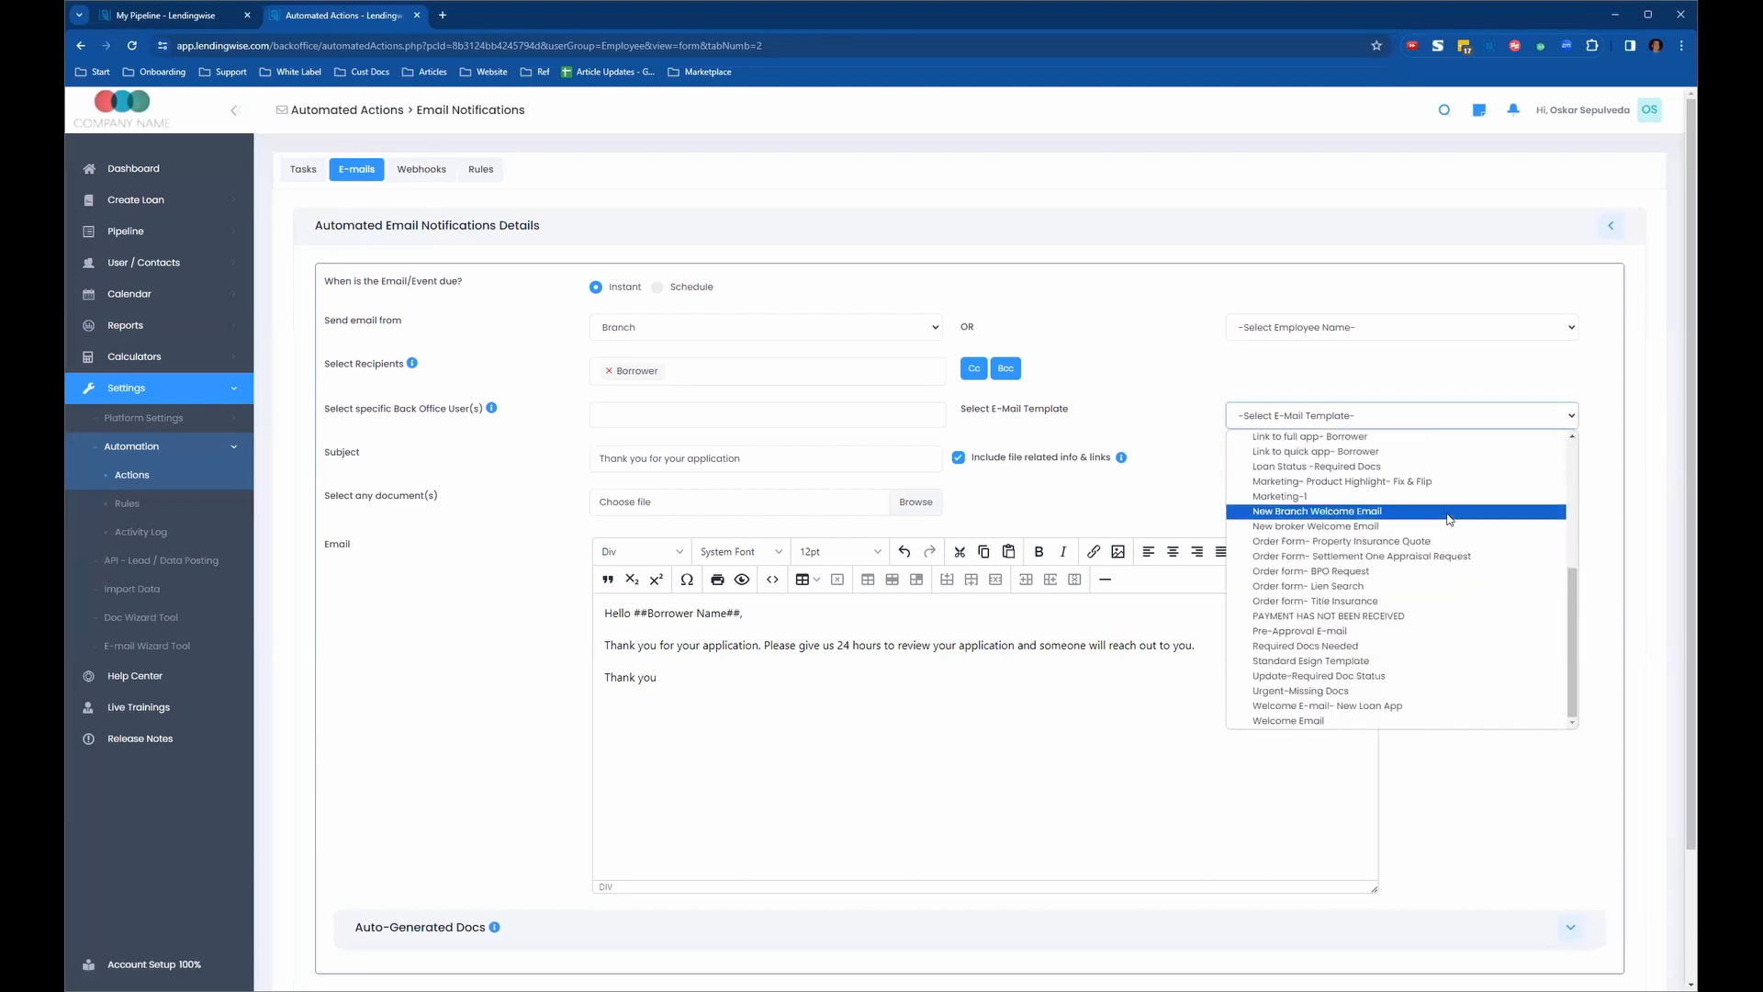
{"action": "scroll", "coordinate": [1449, 603], "scroll_direction": "up", "scroll_amount": 5}
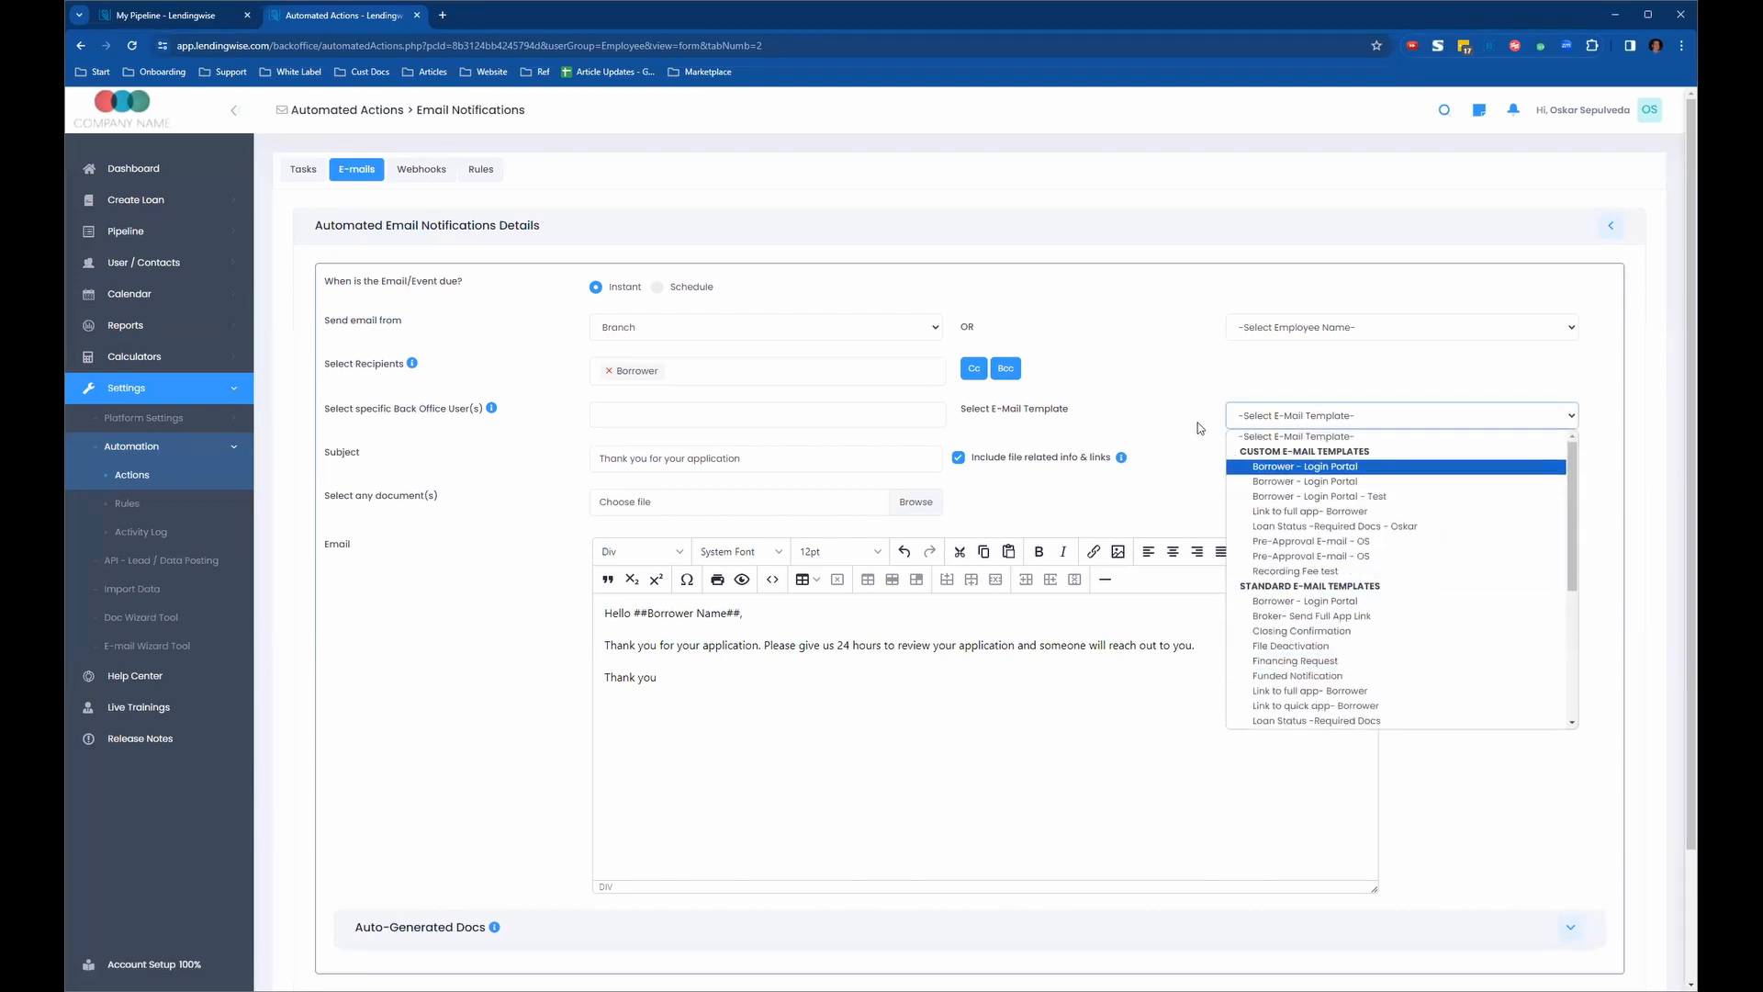
{"action": "left_click", "coordinate": [1143, 438]}
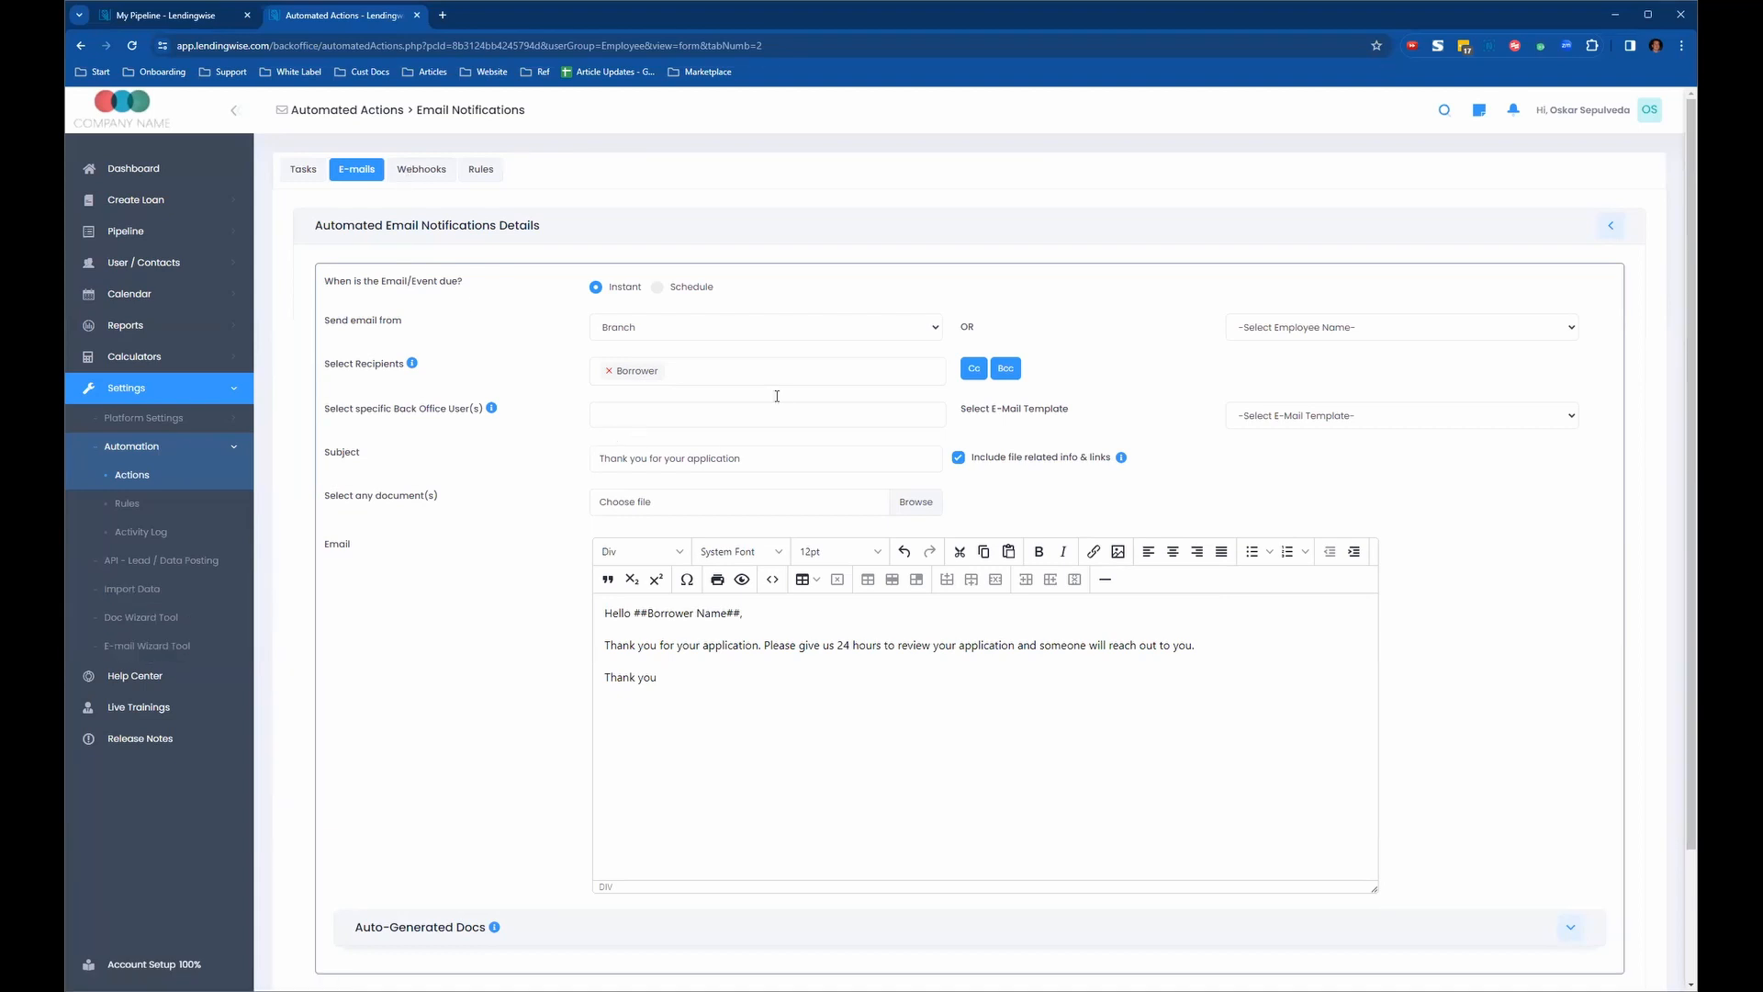
{"action": "left_click", "coordinate": [1419, 416]}
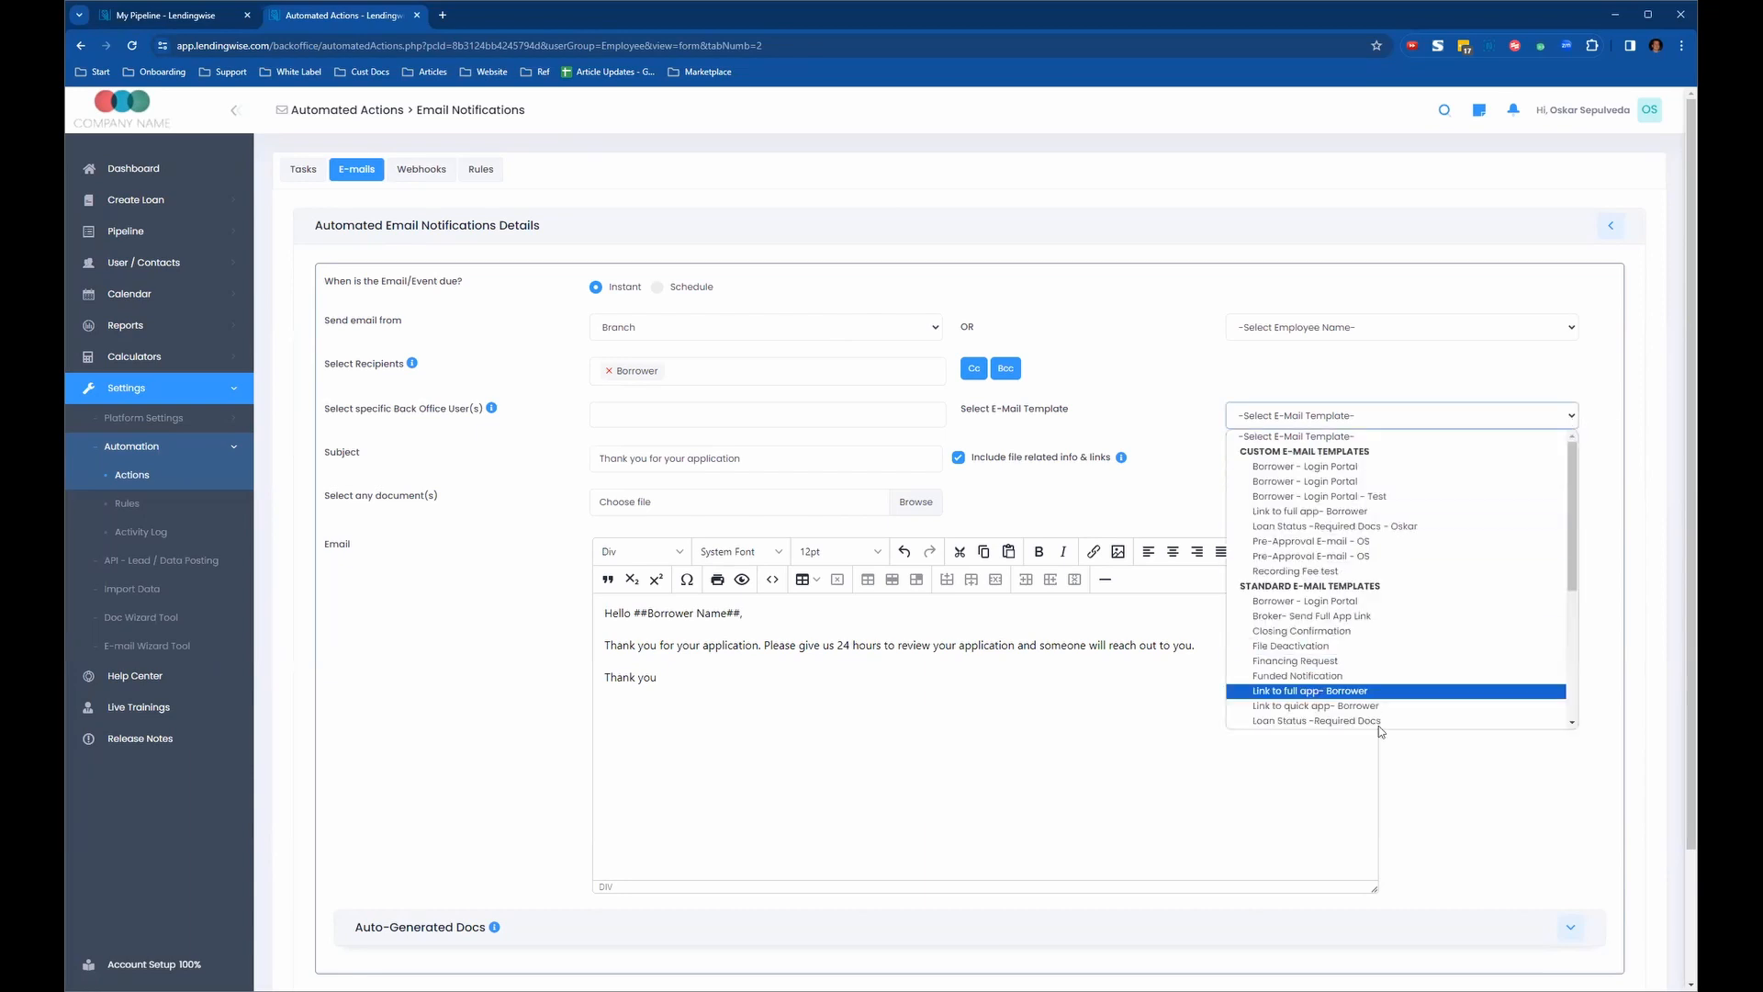
{"action": "left_click", "coordinate": [439, 521]}
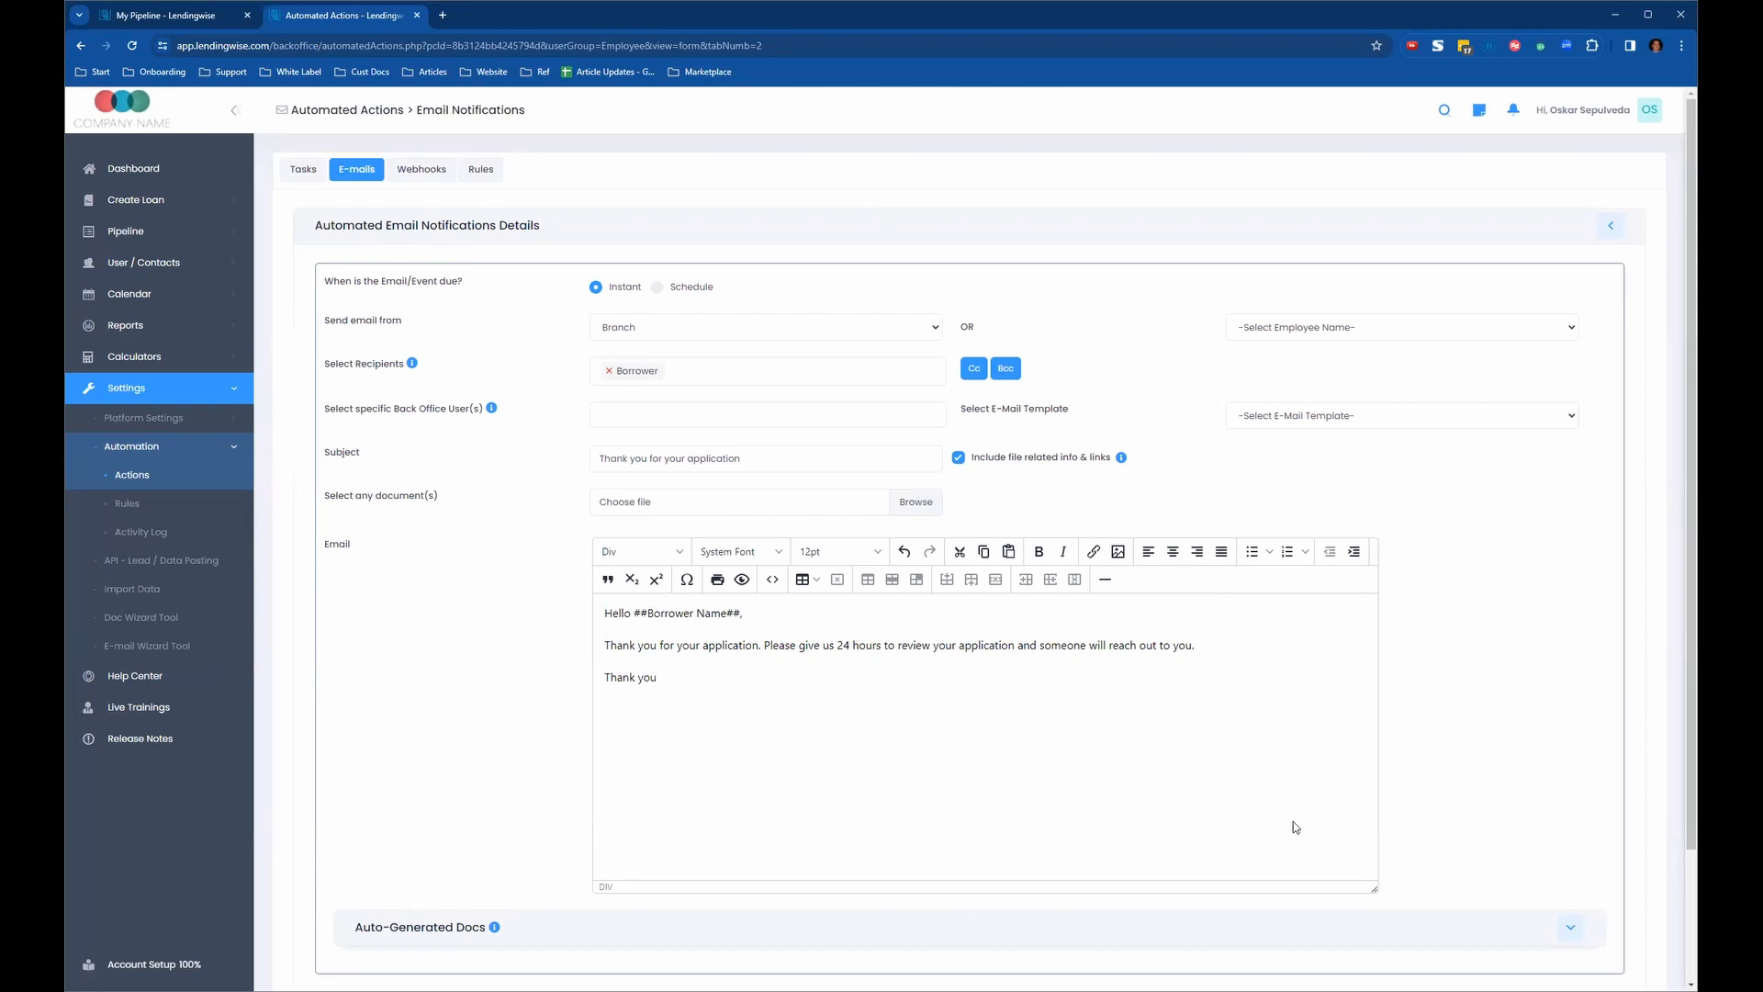
- Examine the auto-generated documents that can be attached to the email, including the Commercial/Residential Real Estate Borrower folder
{"action": "scroll", "coordinate": [531, 720], "scroll_direction": "down", "scroll_amount": 2}
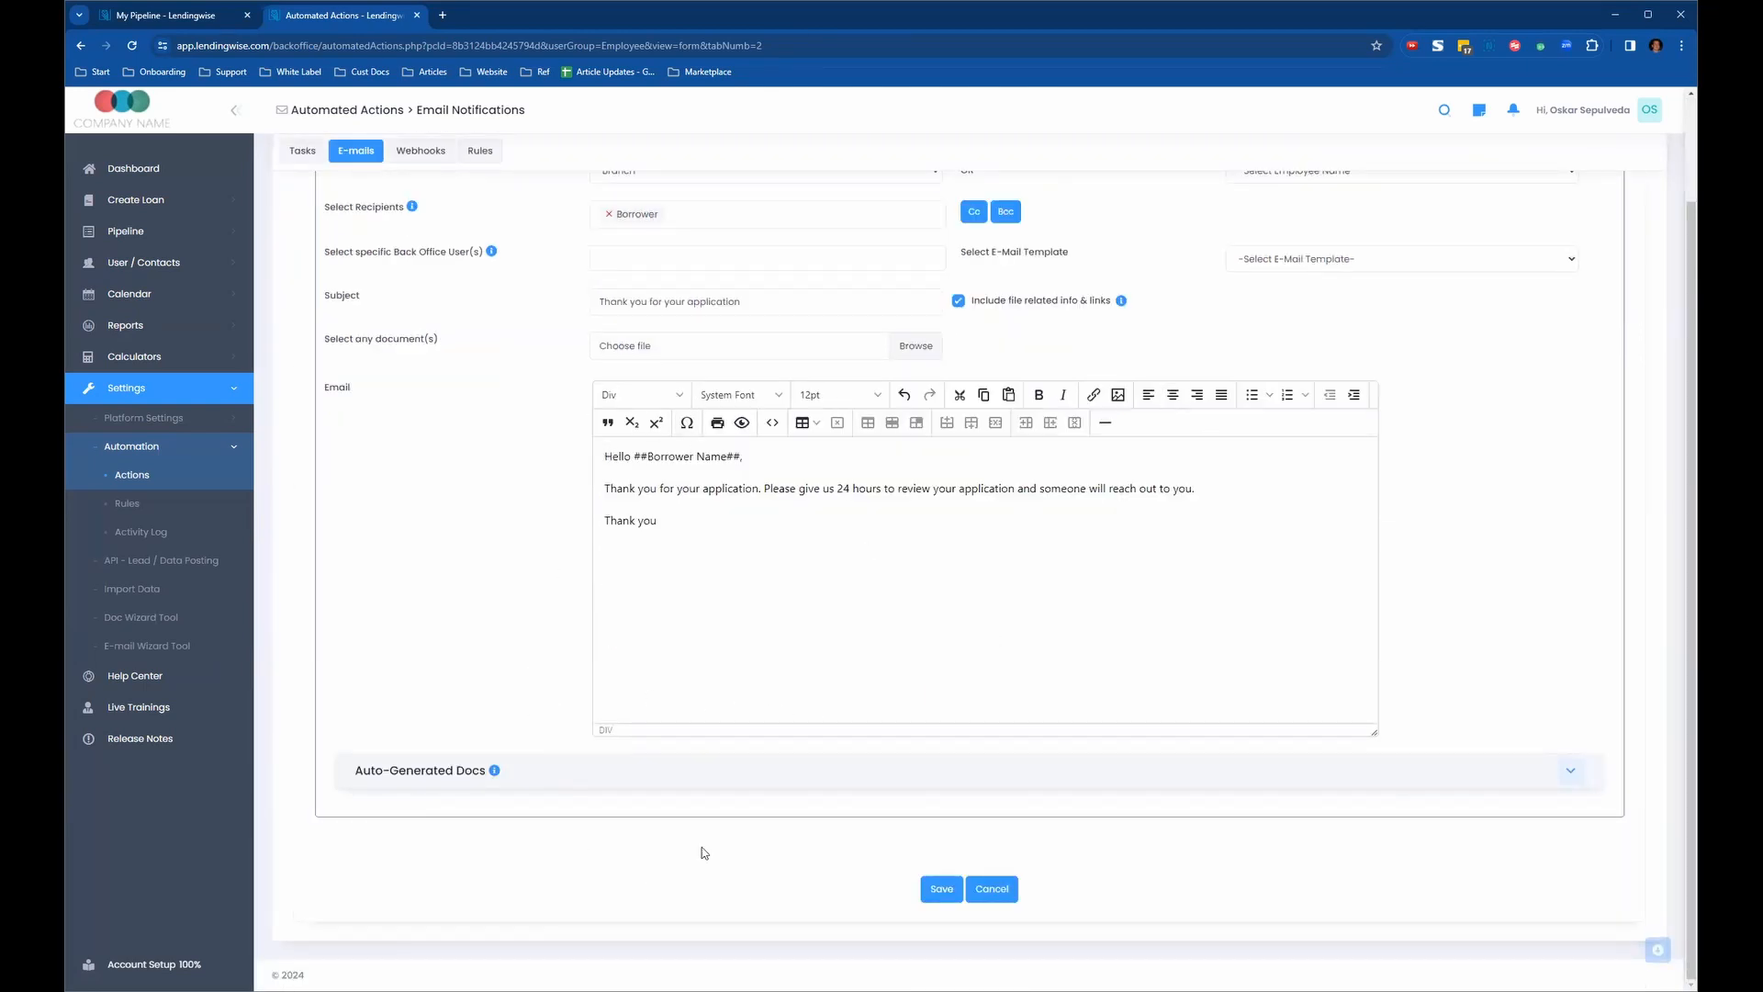
{"action": "left_click", "coordinate": [1570, 772]}
{"action": "scroll", "coordinate": [1079, 581], "scroll_direction": "down", "scroll_amount": 3}
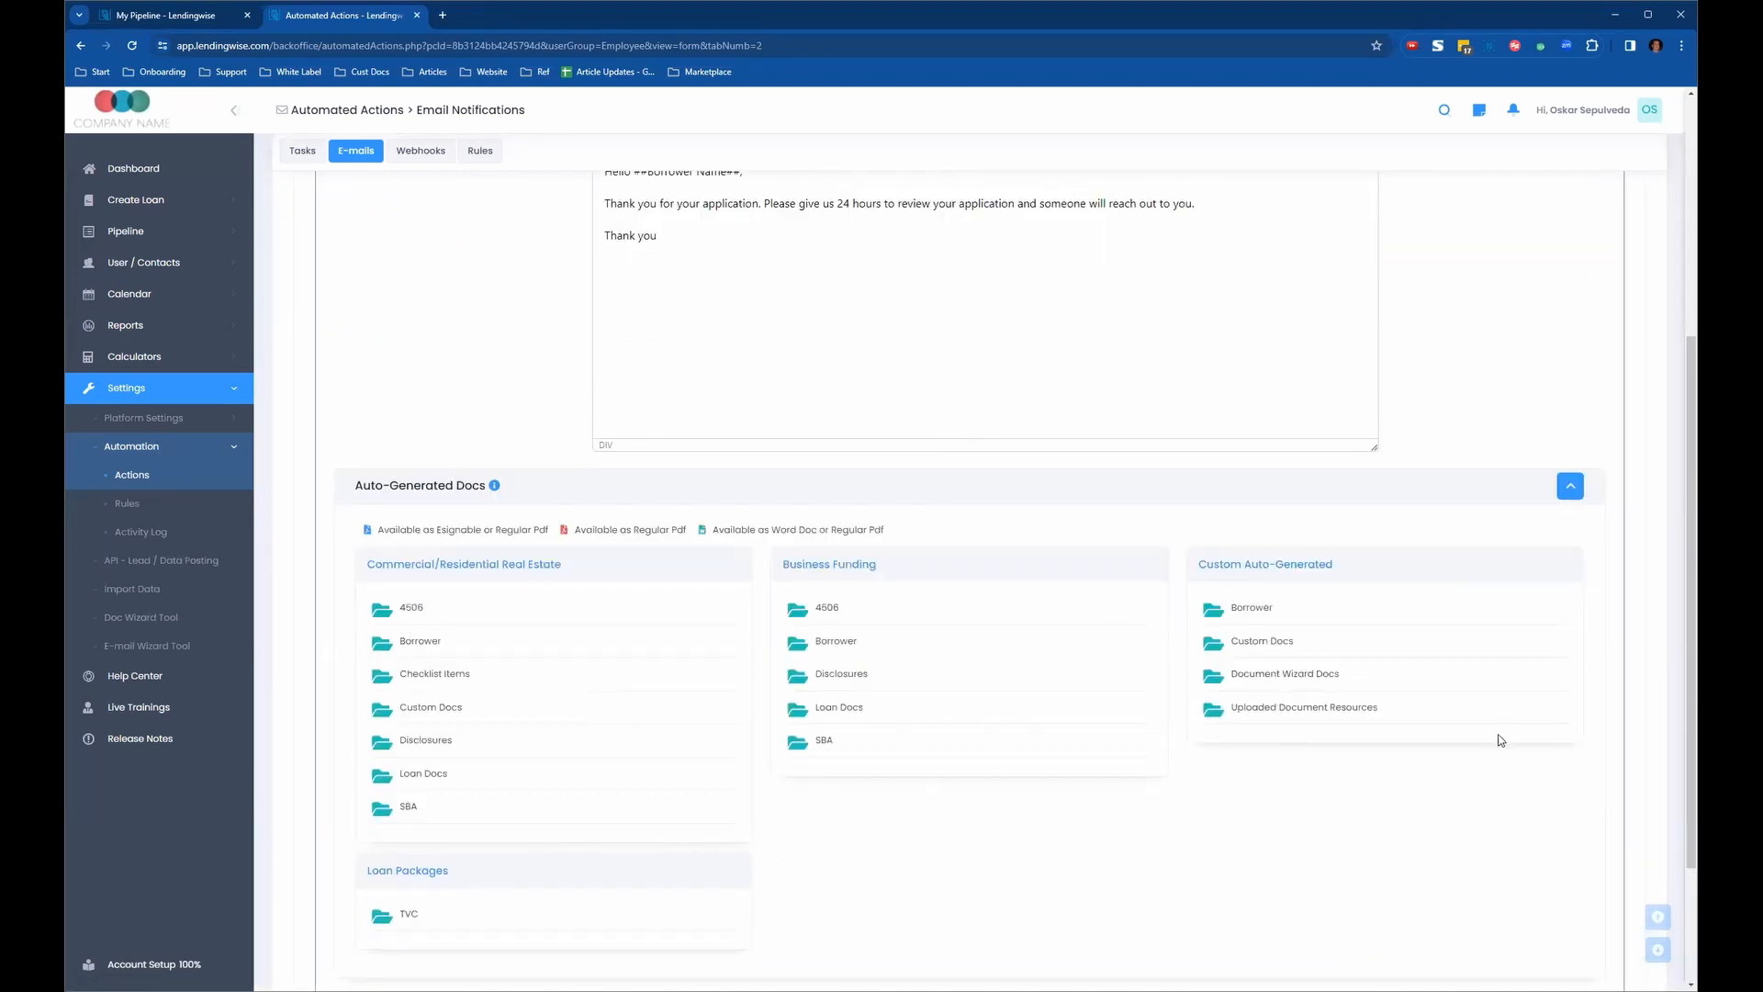
{"action": "left_click", "coordinate": [382, 643]}
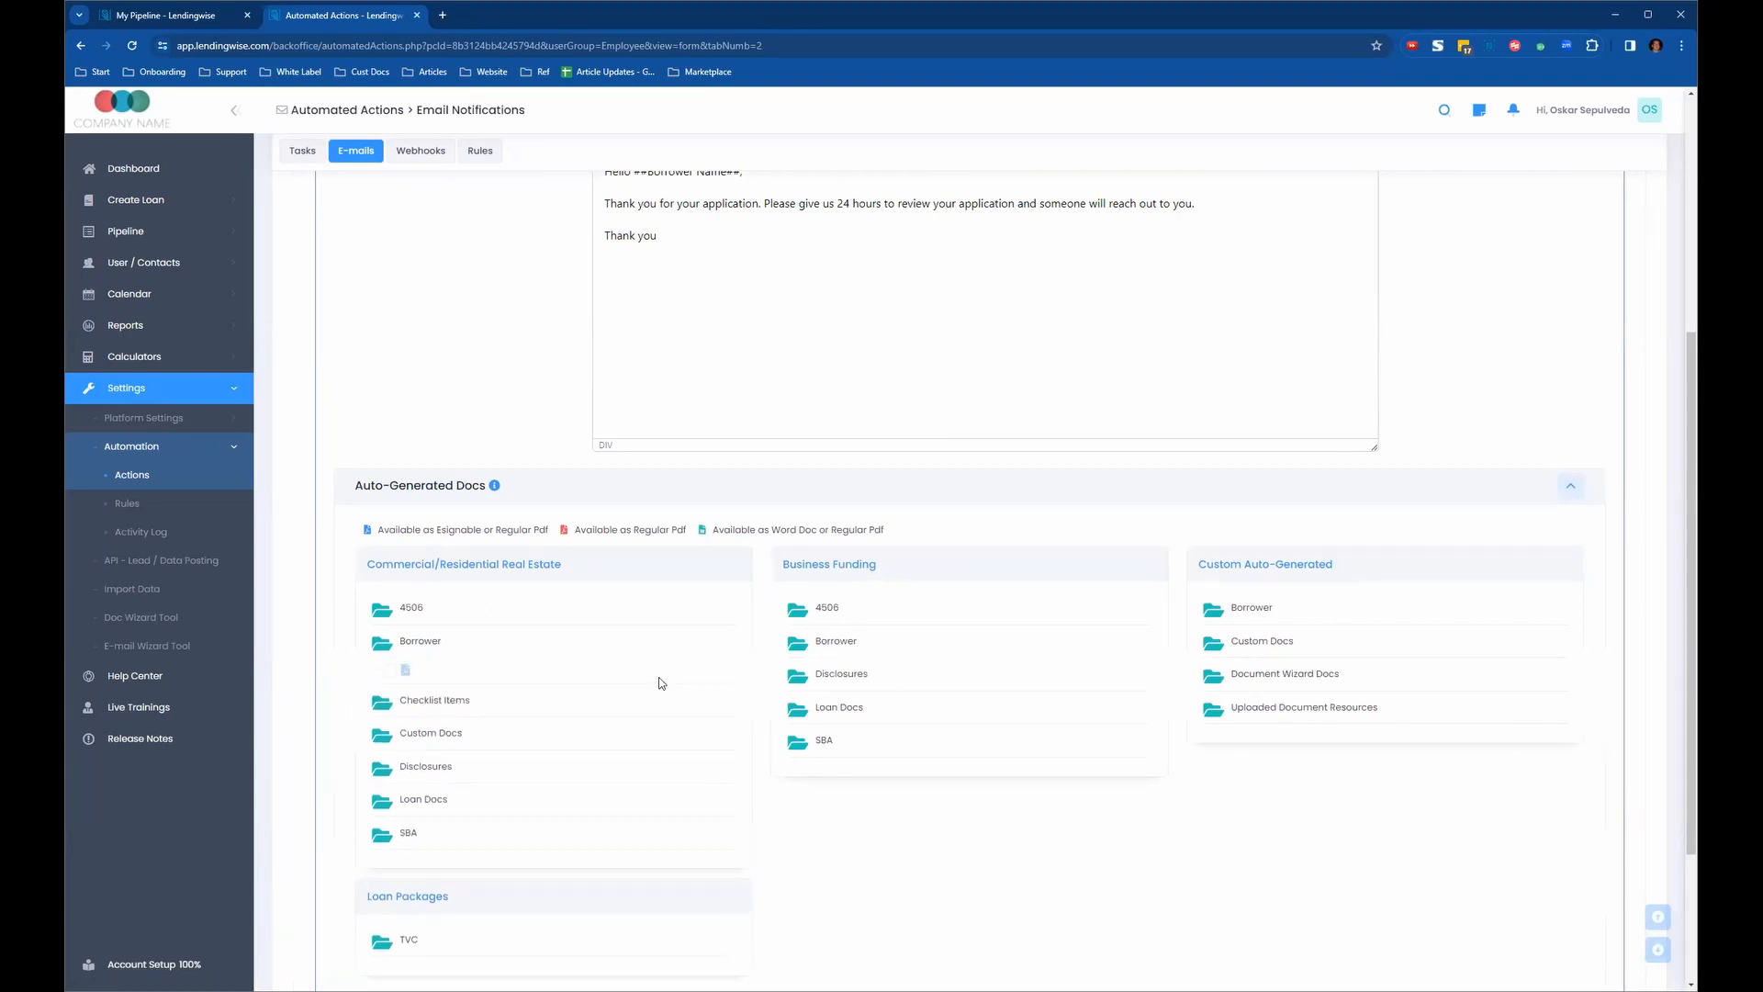
{"action": "left_click", "coordinate": [439, 635]}
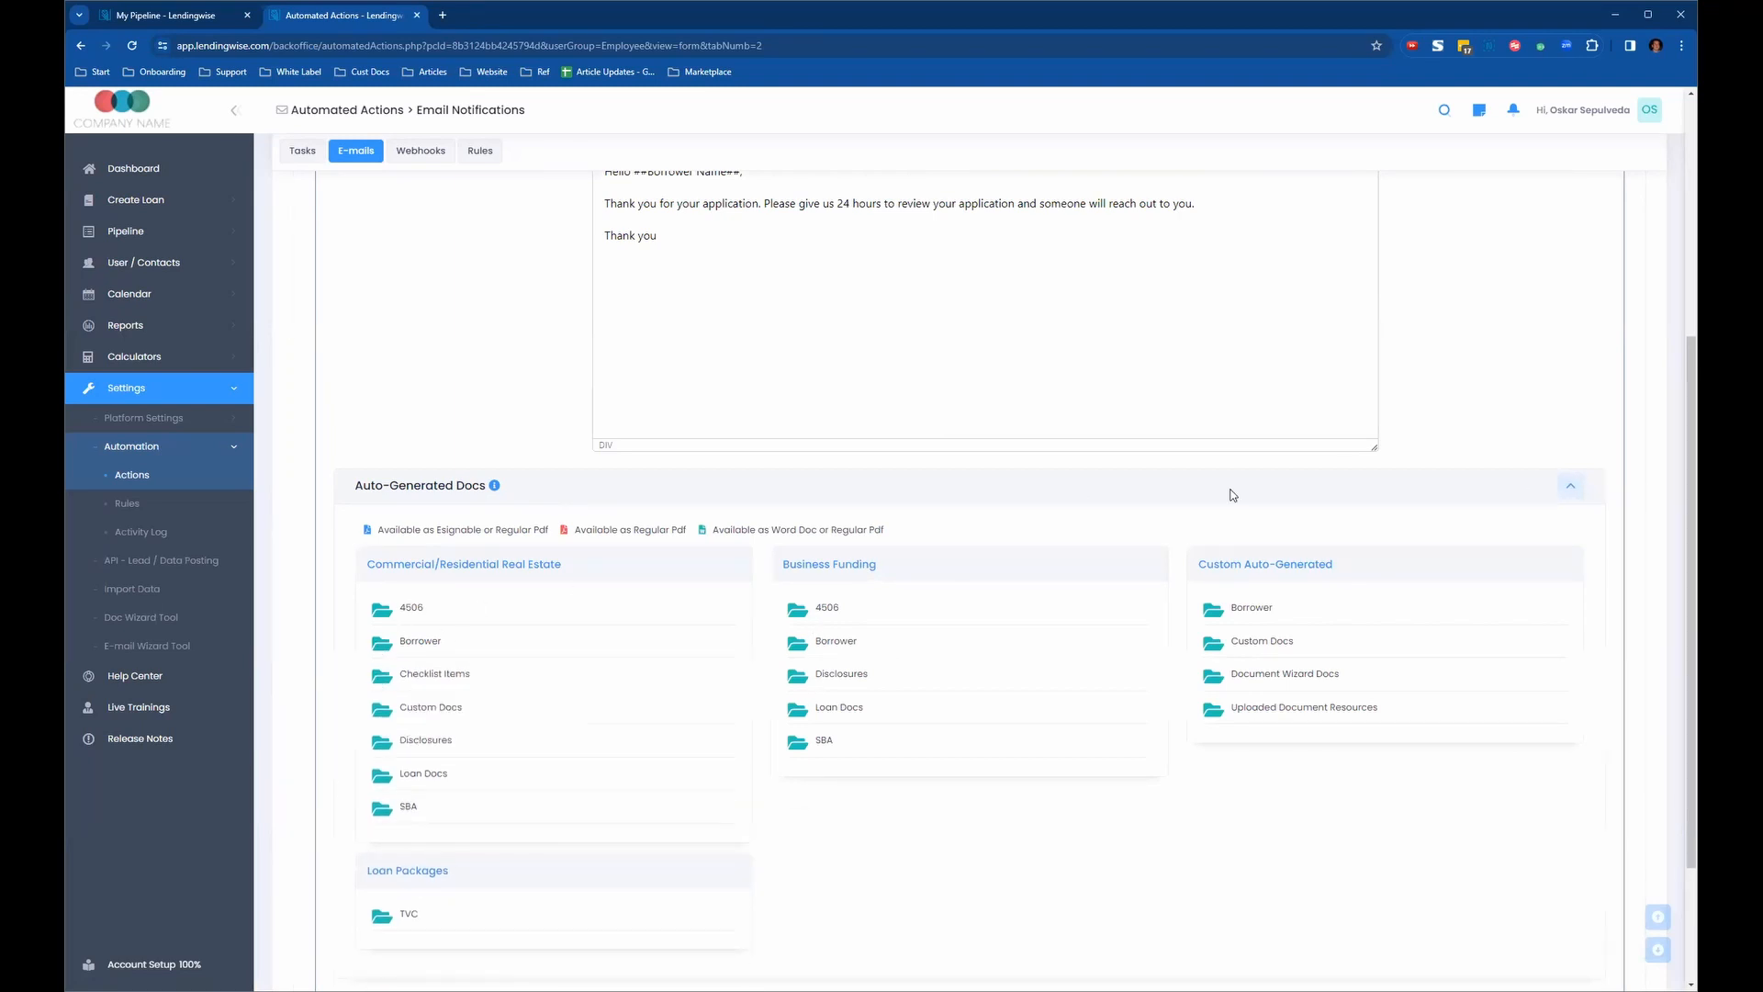
{"action": "left_click", "coordinate": [1572, 484]}
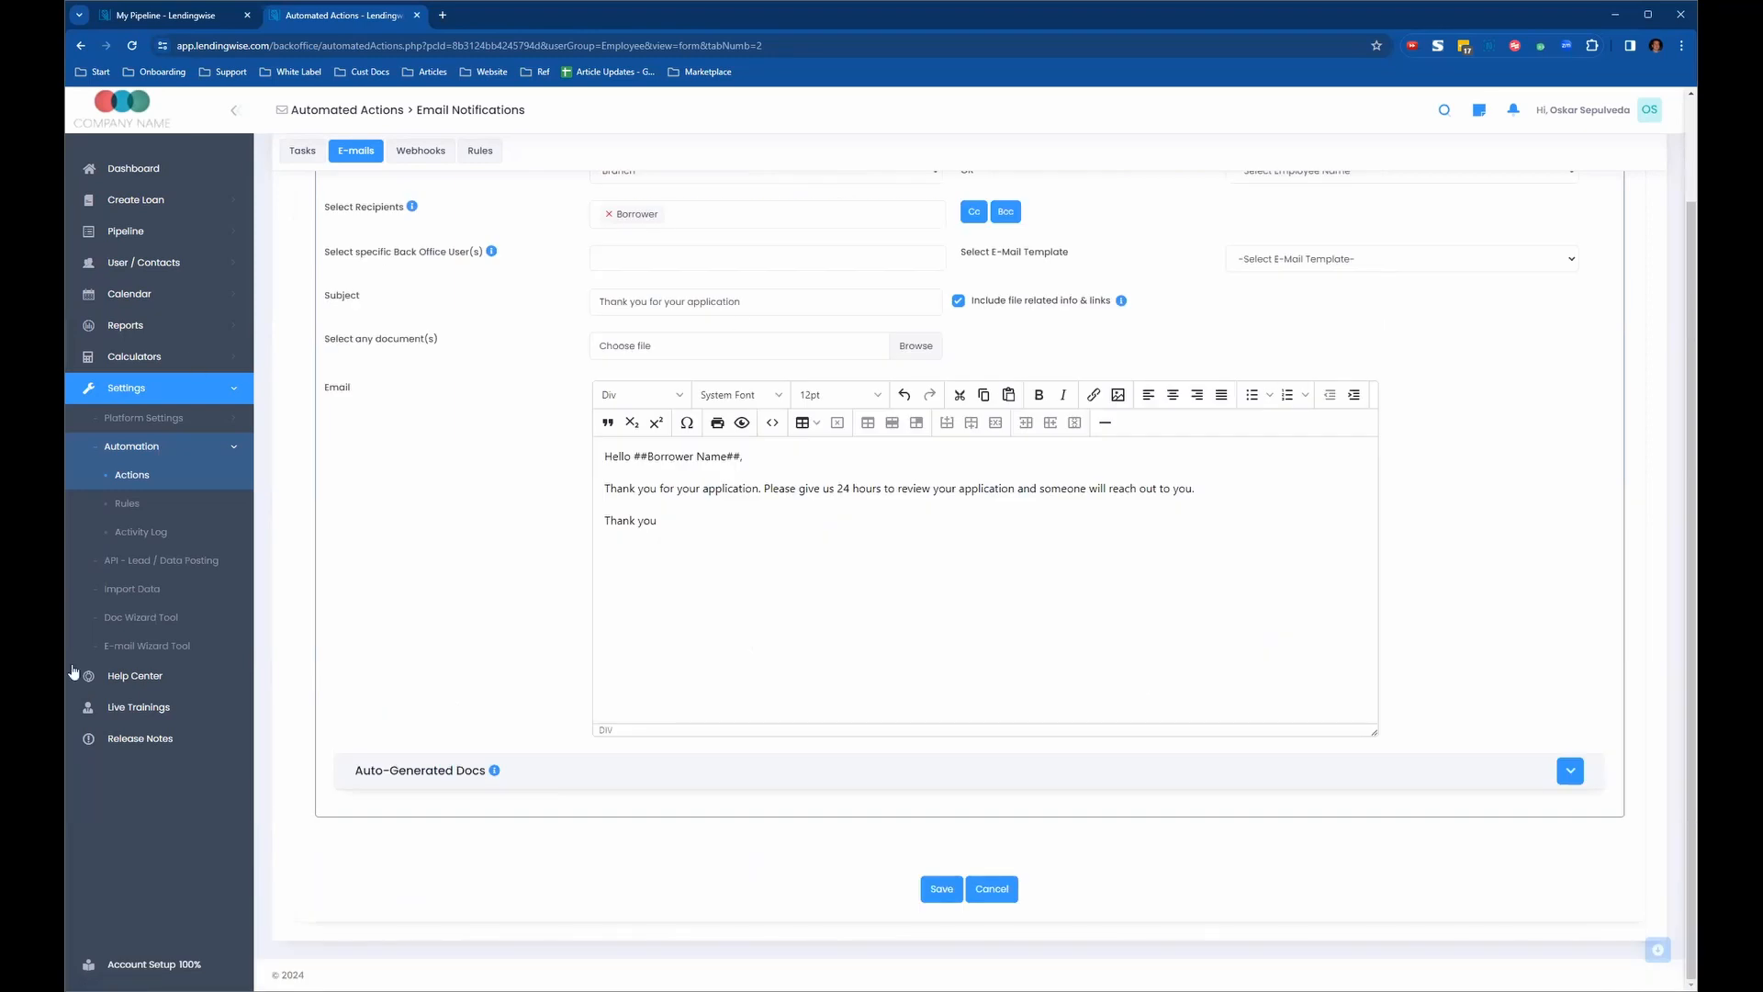
- Review the completed email details and save the automated email notification
{"action": "scroll", "coordinate": [667, 661], "scroll_direction": "up", "scroll_amount": 2}
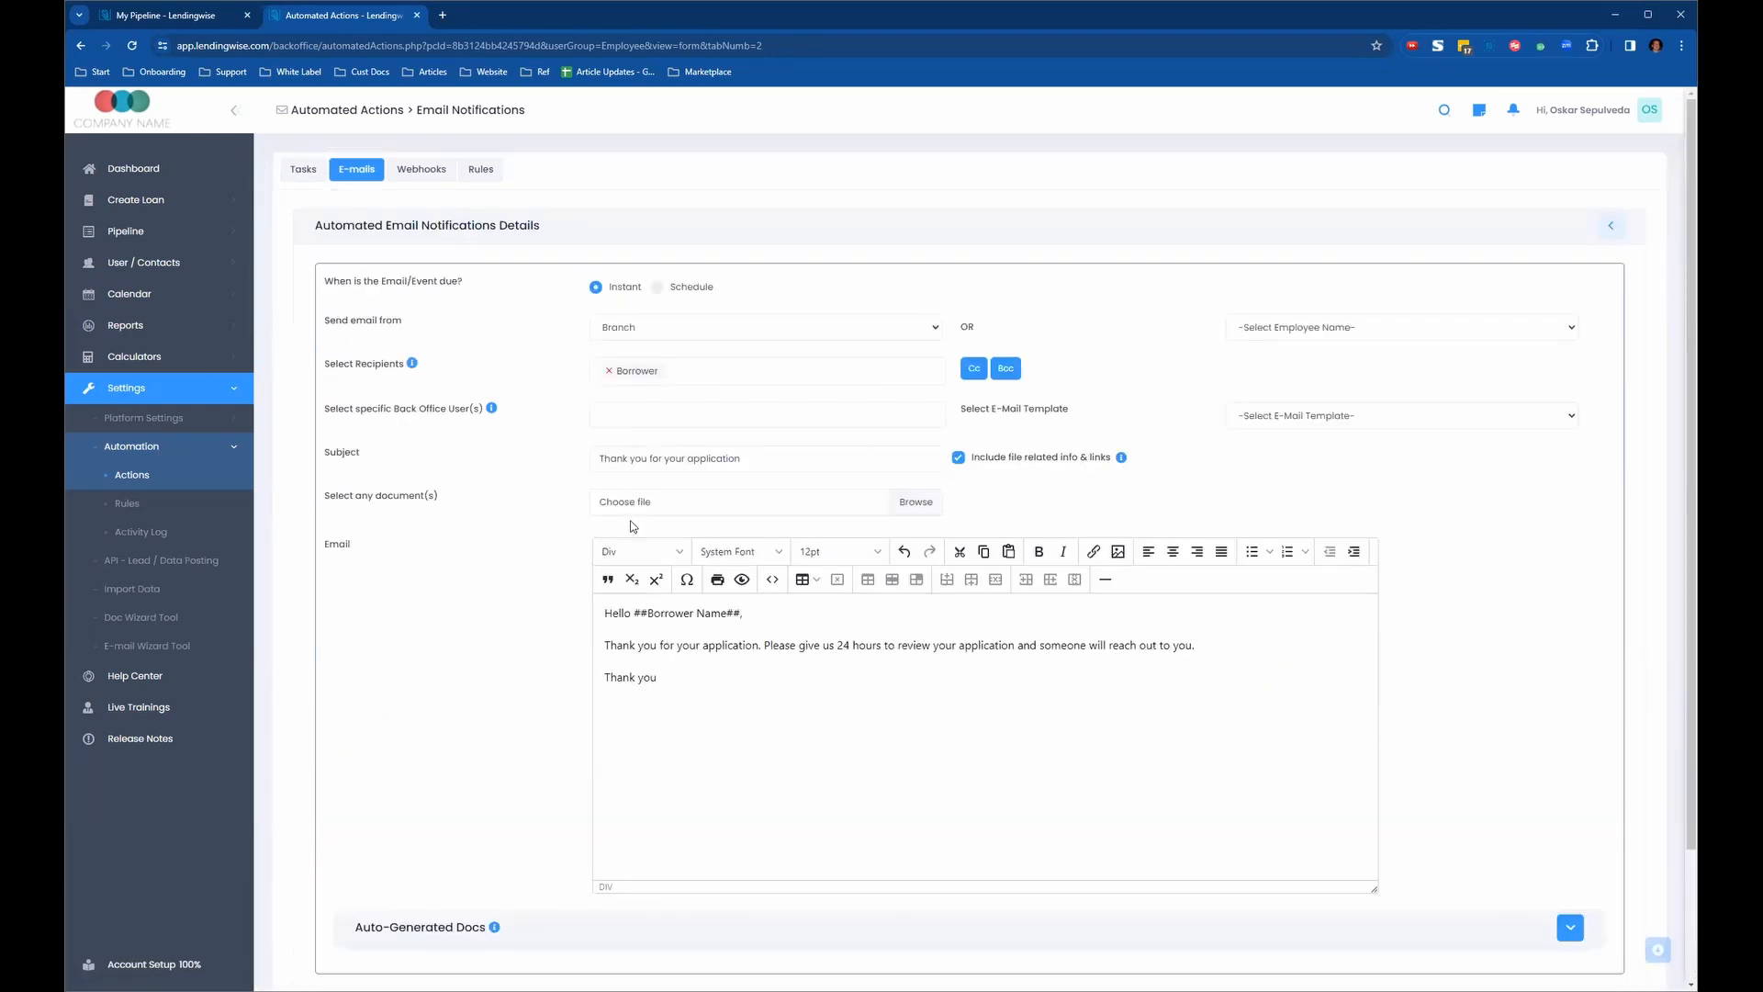
{"action": "scroll", "coordinate": [790, 570], "scroll_direction": "down", "scroll_amount": 2}
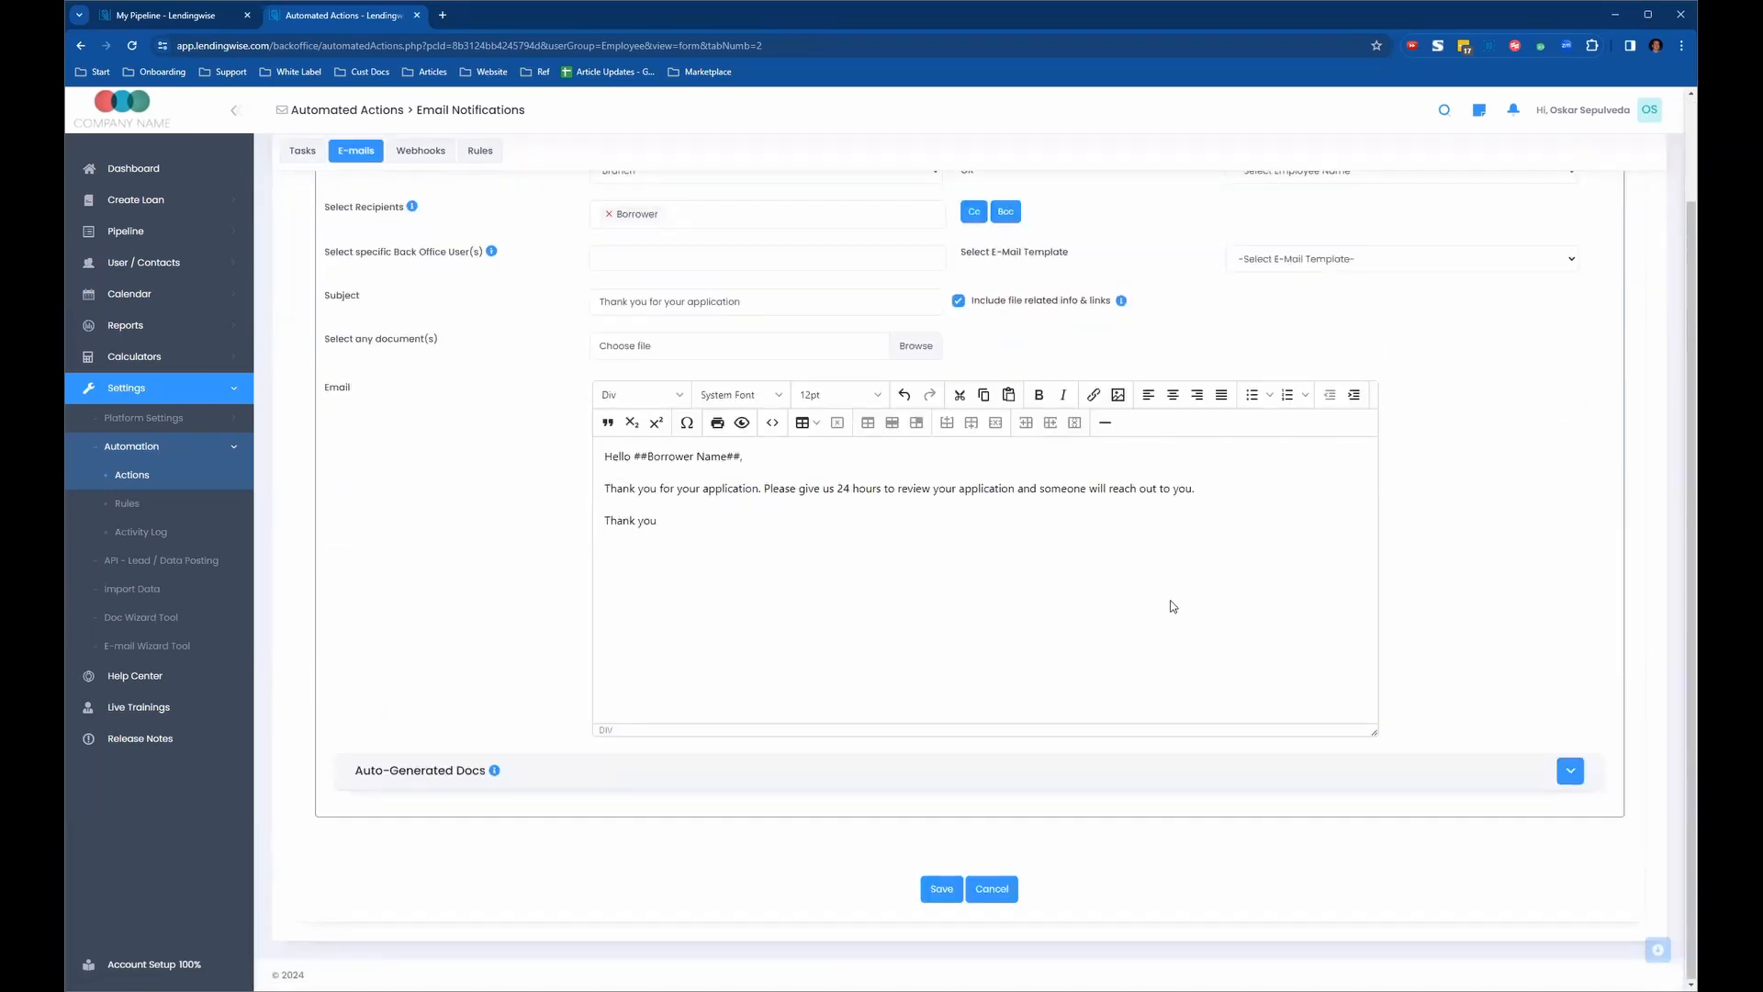
{"action": "left_click", "coordinate": [938, 890]}
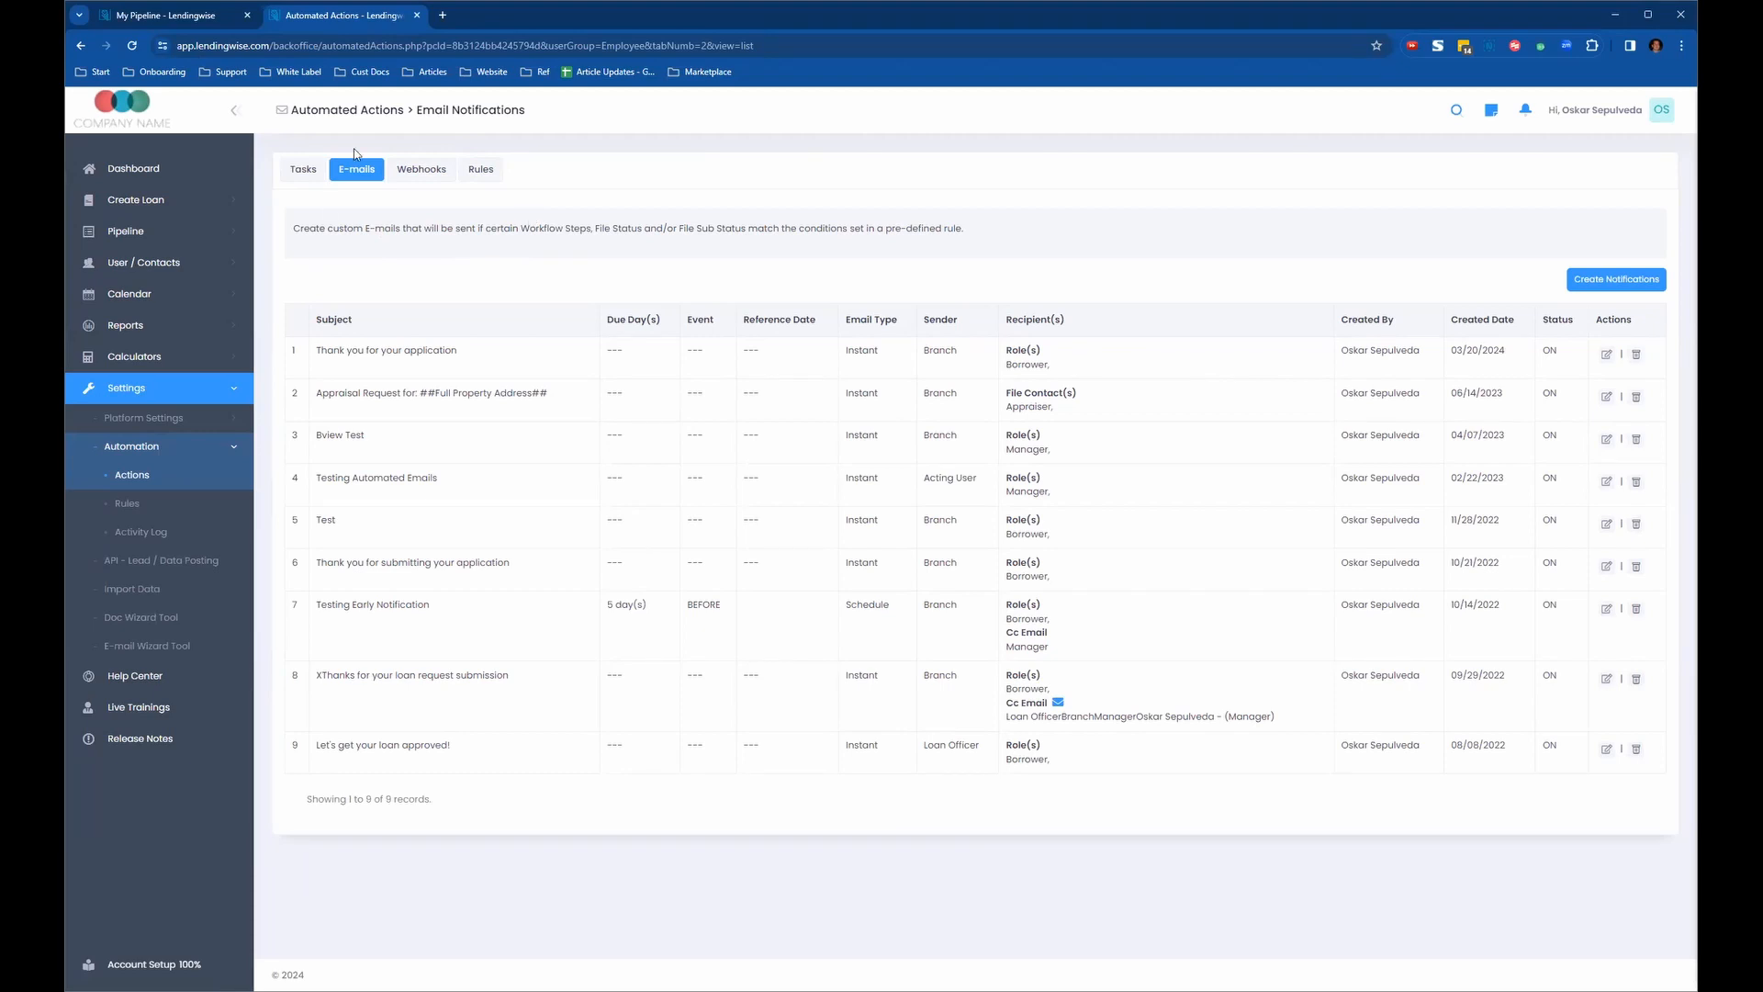
- Create a new automated rule for the Commercial/Residential Real Estate file type
{"action": "left_click", "coordinate": [481, 178]}
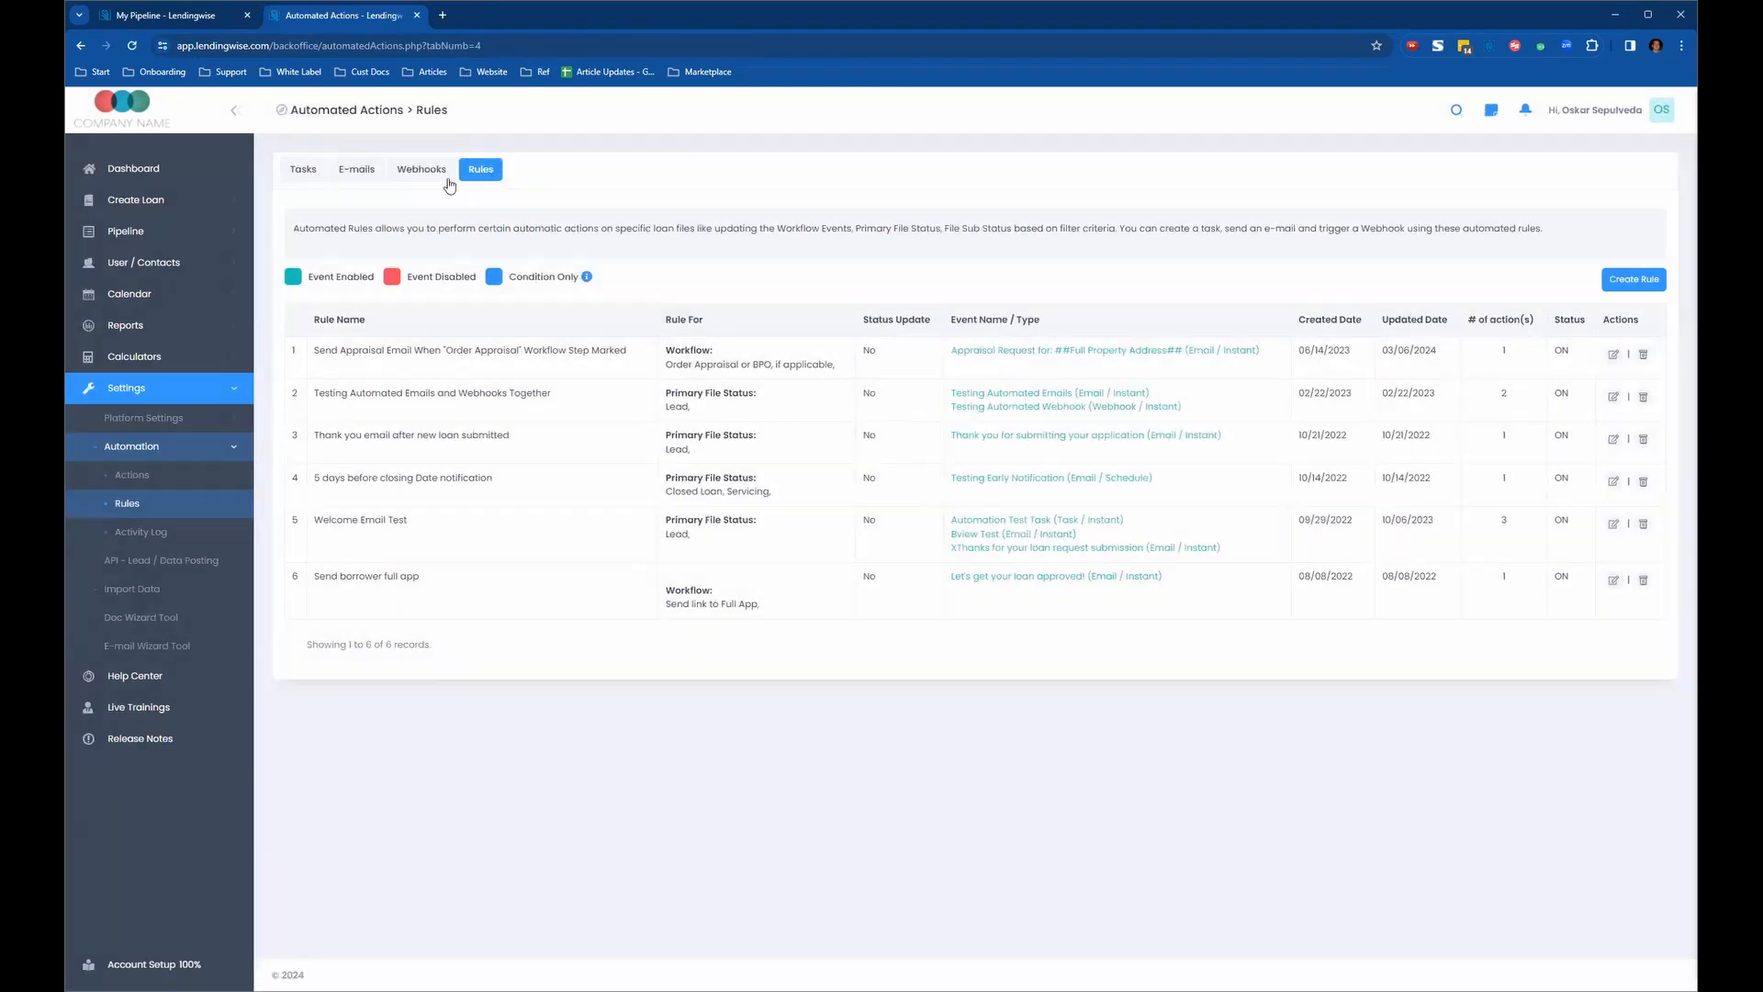
{"action": "left_click", "coordinate": [1640, 281]}
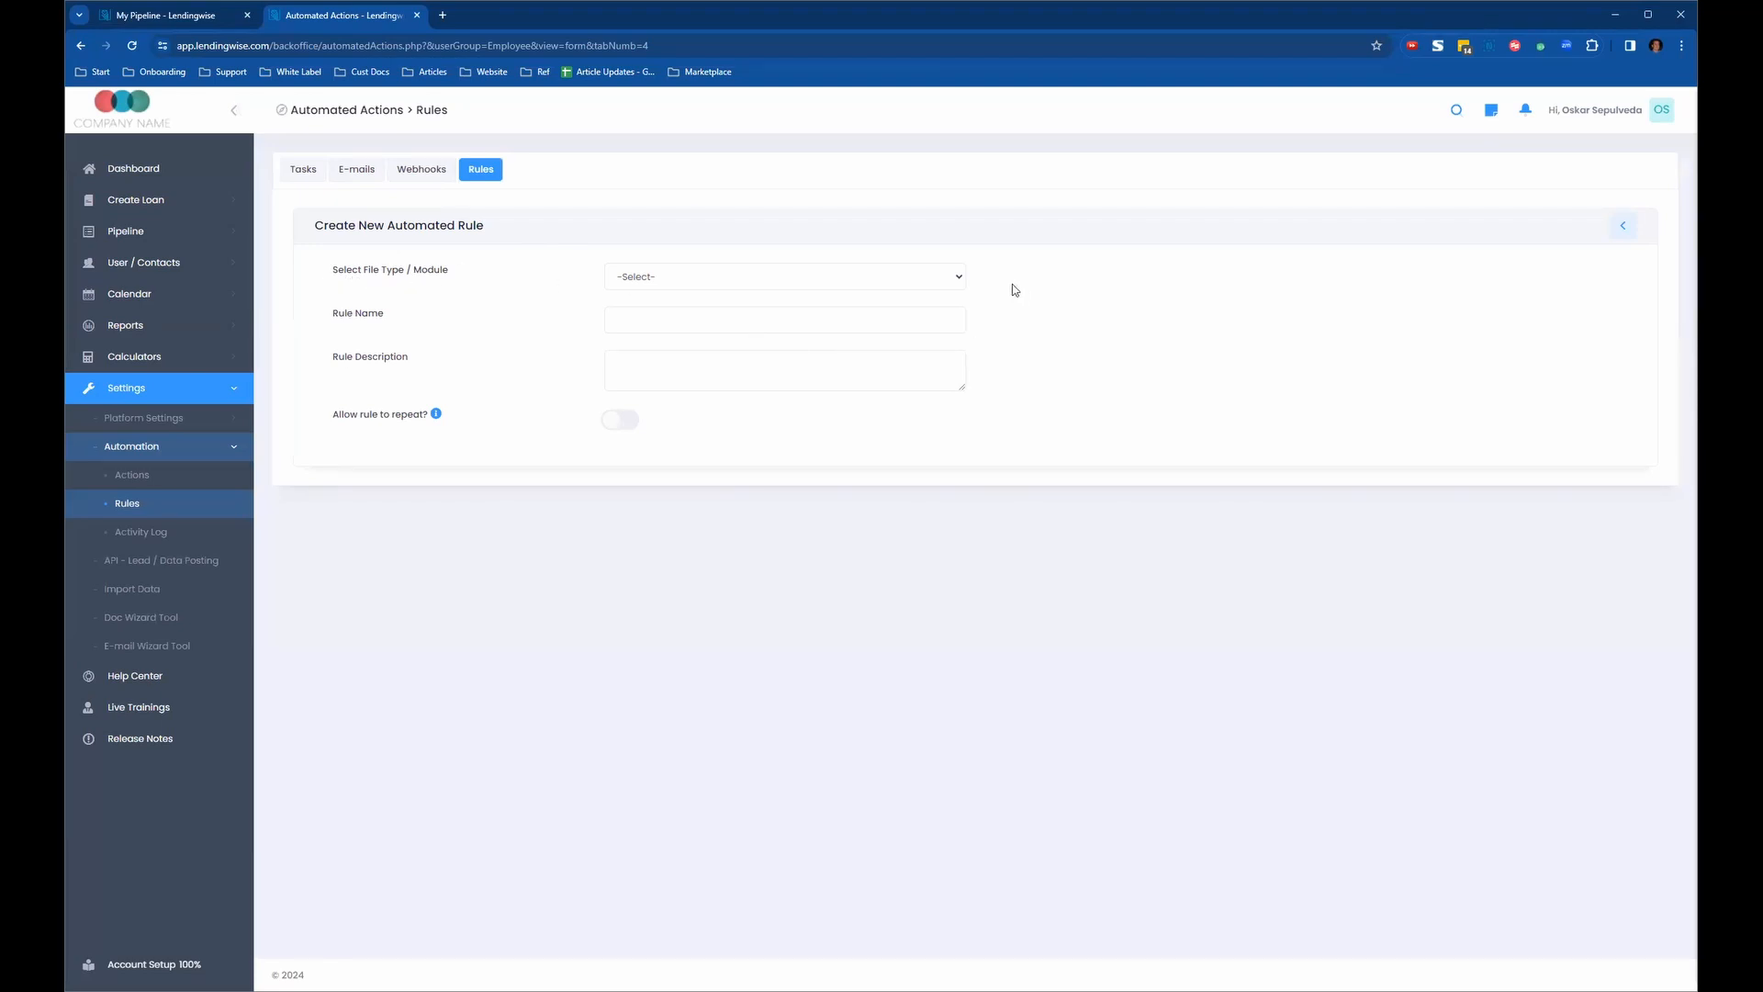
{"action": "left_click", "coordinate": [961, 280]}
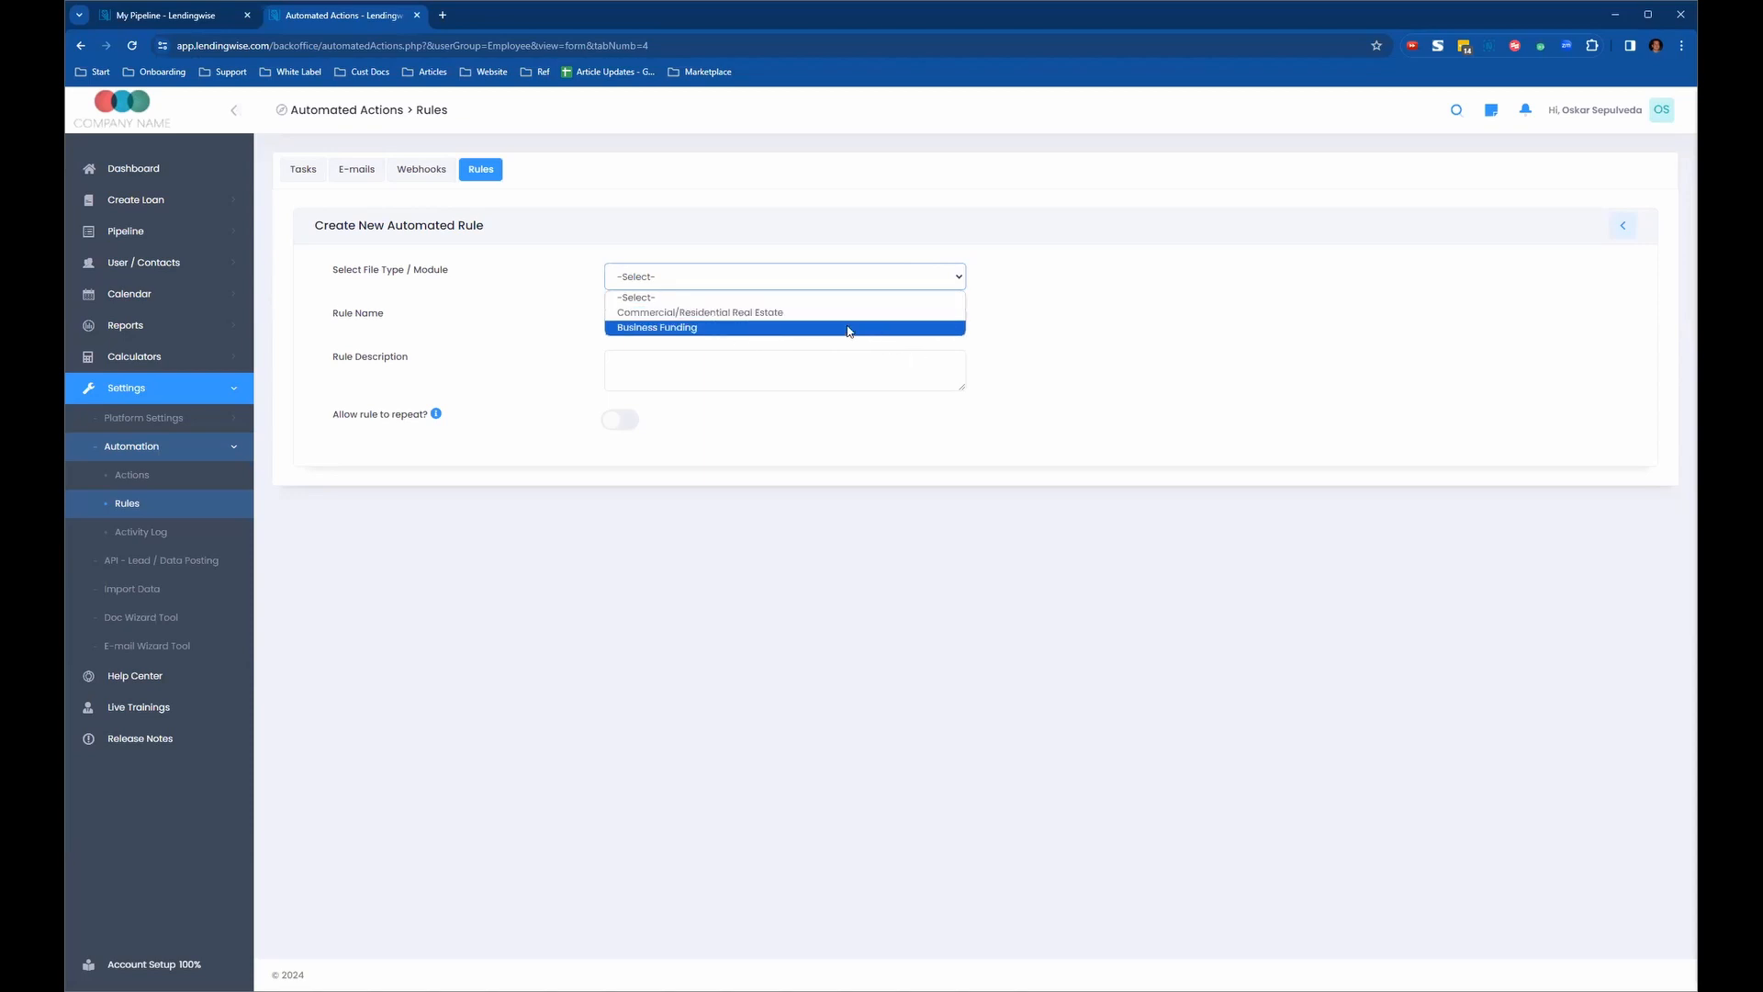
{"action": "left_click", "coordinate": [639, 314]}
- Name the rule "Thank You Email After Quick App"
{"action": "left_click", "coordinate": [669, 312]}
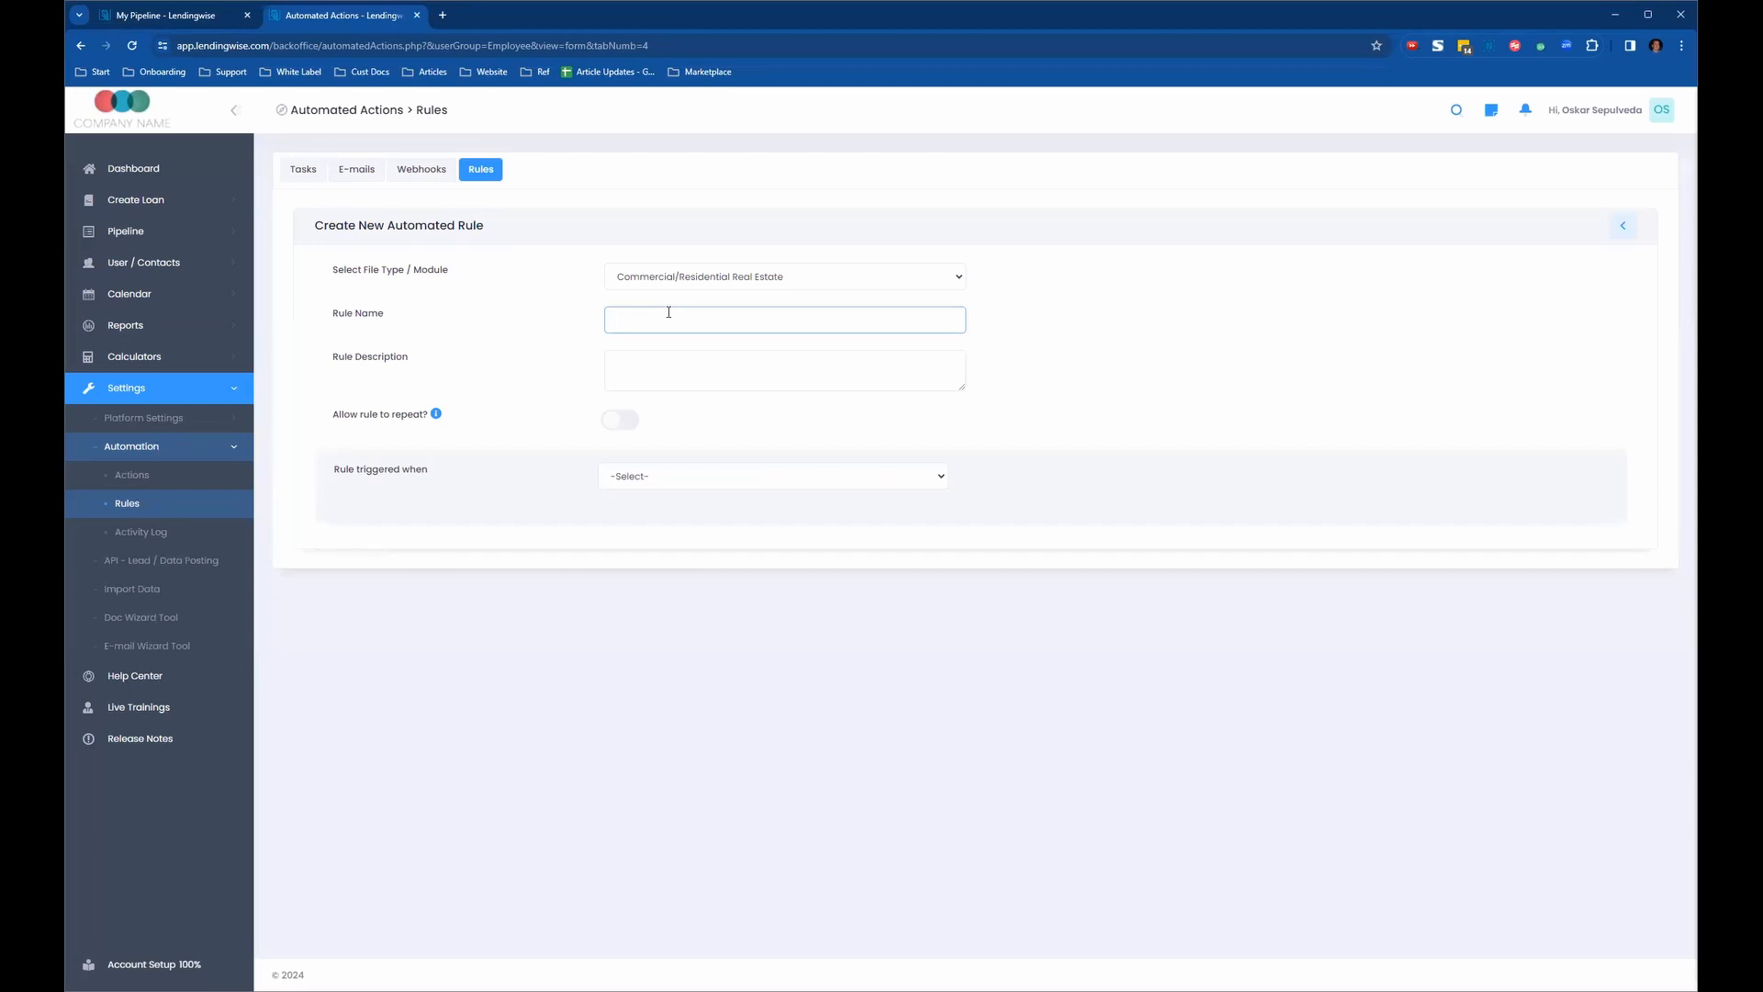
{"action": "type", "text": "Th"}
{"action": "type", "text": "ank Y"}
{"action": "type", "text": "You "}
{"action": "type", "text": "Email "}
{"action": "type", "text": "After Quick "}
{"action": "type", "text": "App"}
- Enter the rule description "Thank You Email Triggered After Quick App Completion."
{"action": "left_click", "coordinate": [747, 373]}
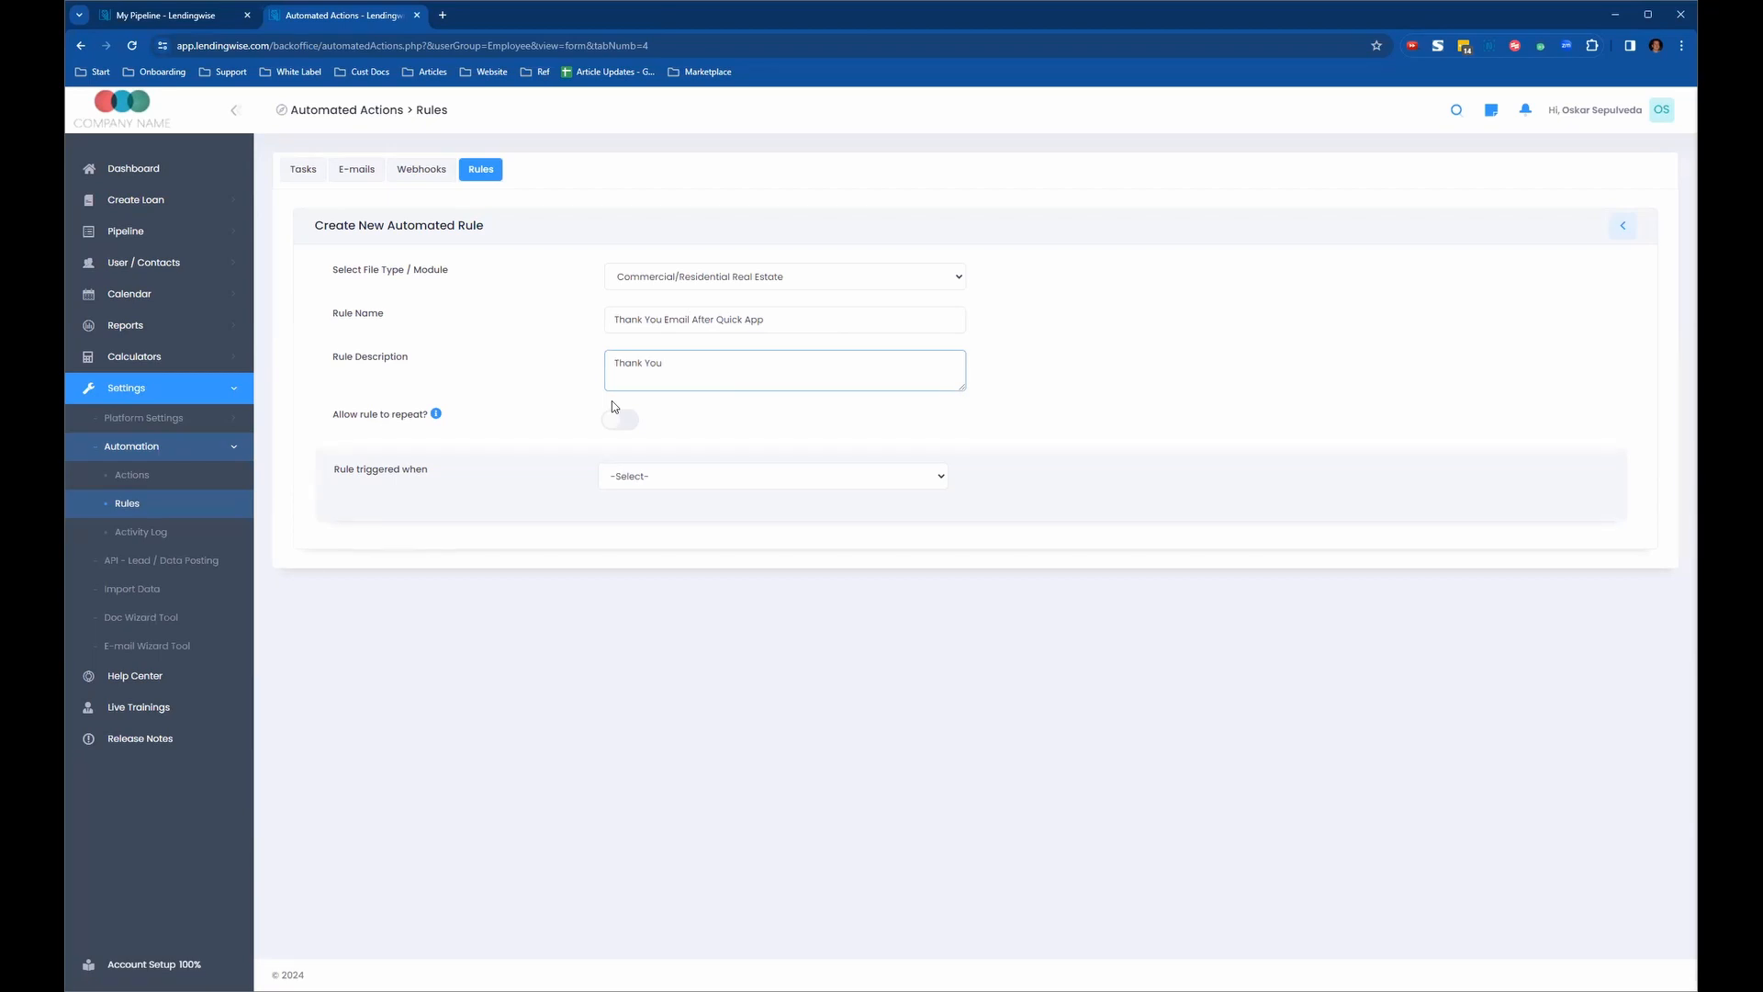
{"action": "type", "text": "Email Tr"}
{"action": "key", "text": "BackSpace"}
{"action": "key", "text": "BackSpace"}
{"action": "type", "text": "Triuggered After"}
{"action": "type", "text": "Quick App Completion."}
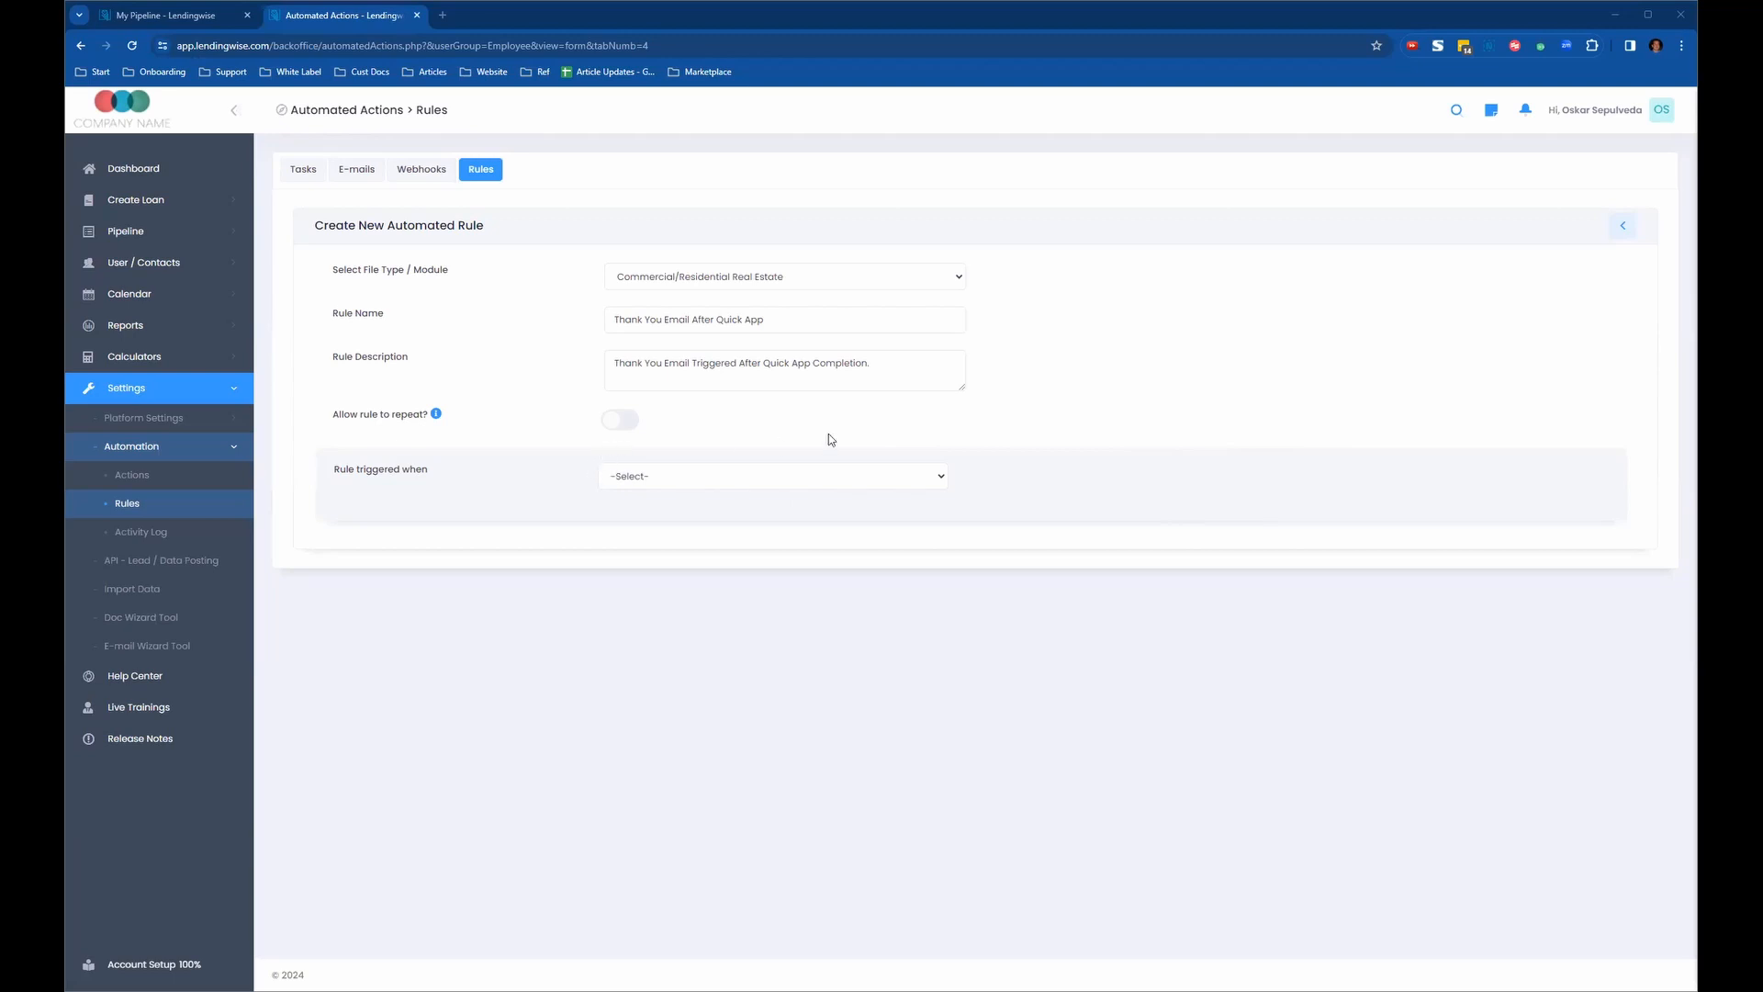
- Allow the rule to repeat and set it to trigger when the Primary File Status is Lead
{"action": "left_click", "coordinate": [620, 428]}
{"action": "left_click", "coordinate": [936, 485]}
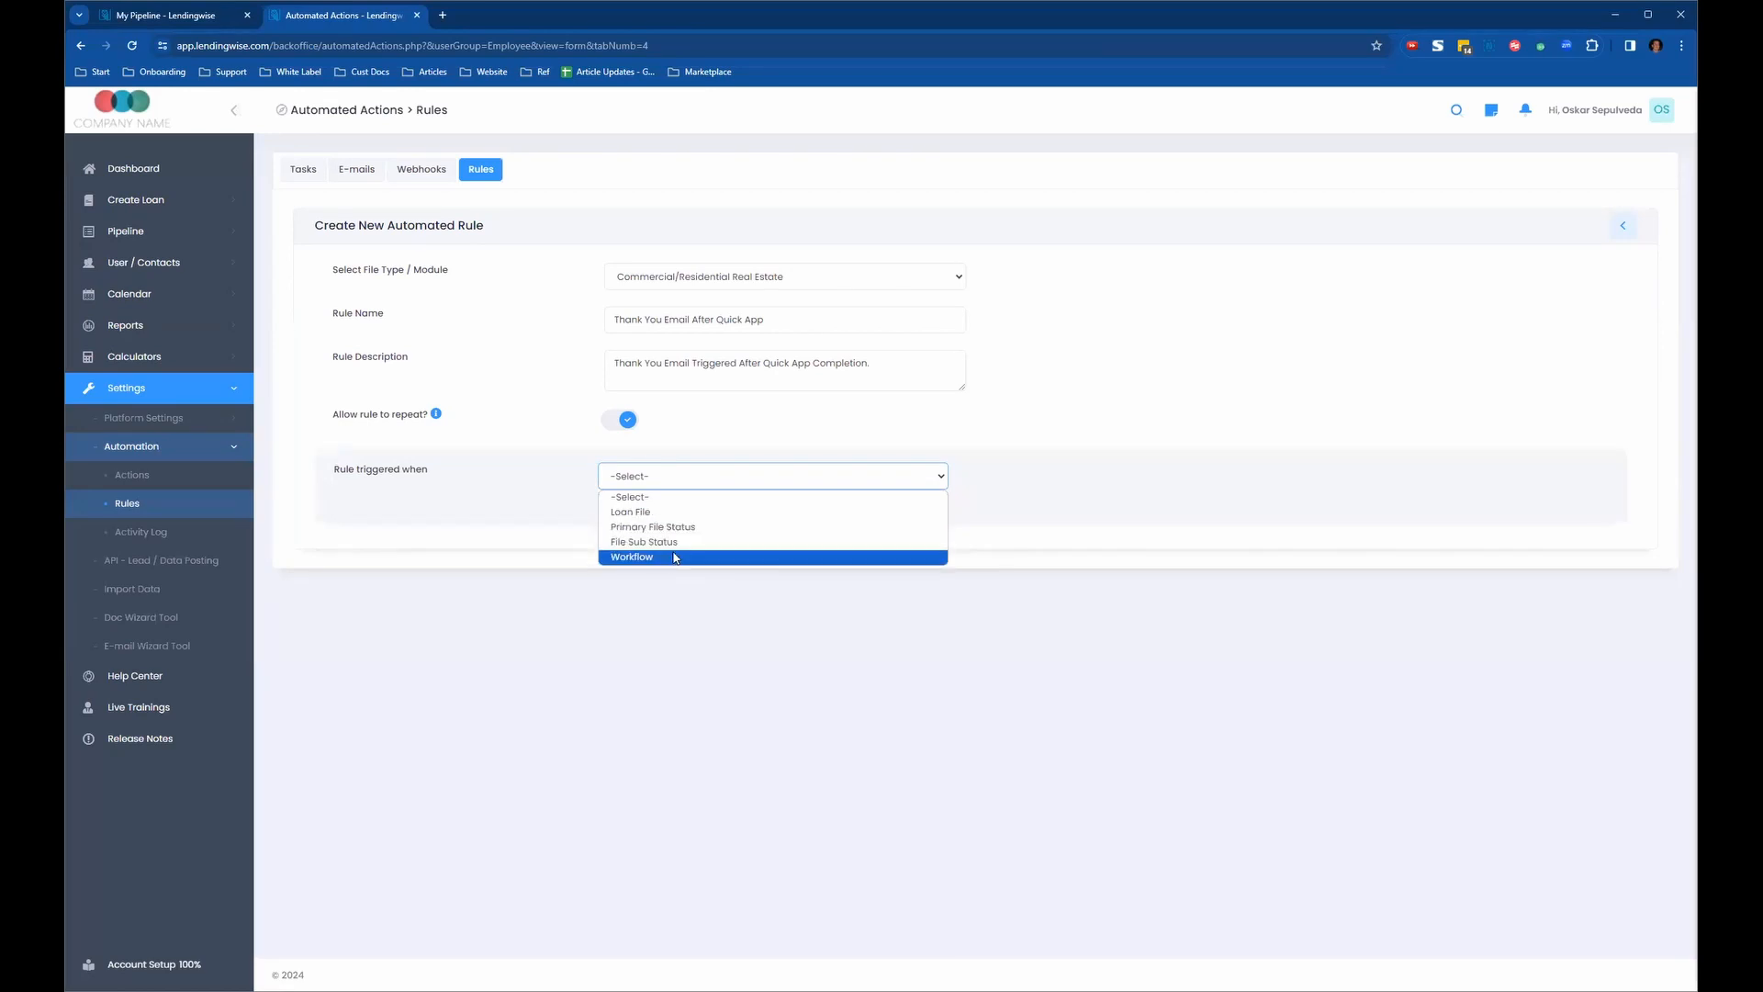
{"action": "left_click", "coordinate": [623, 529]}
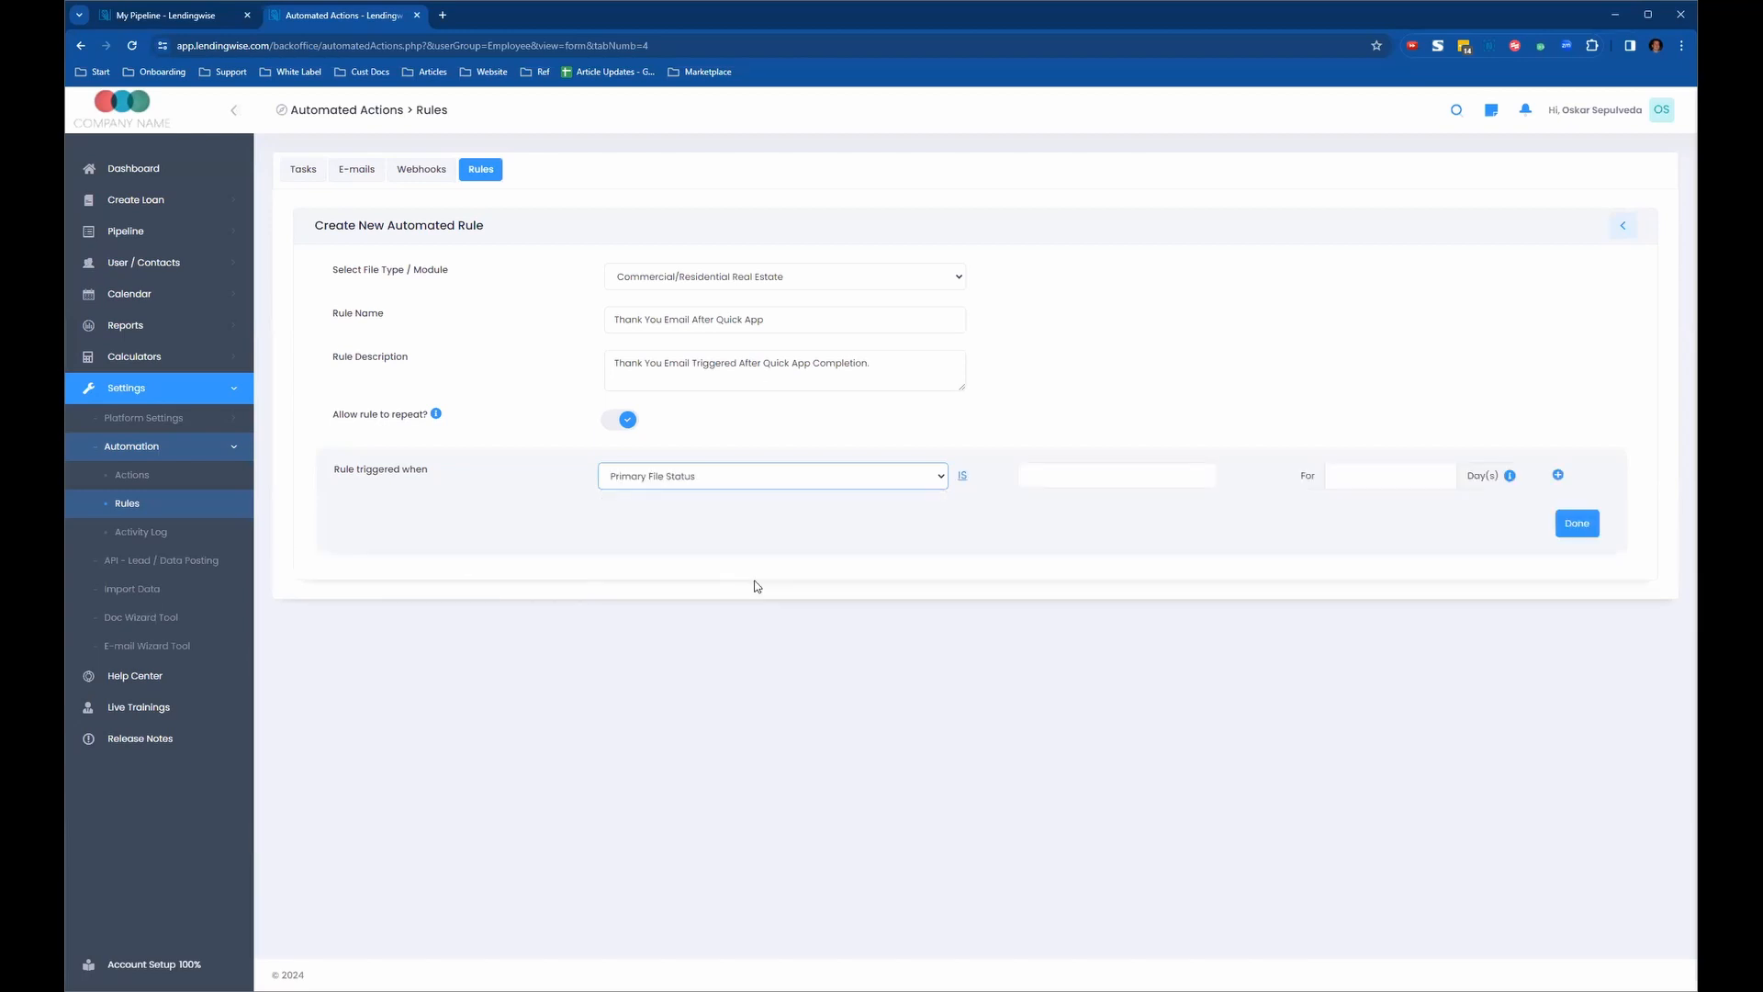
{"action": "left_click", "coordinate": [1061, 478]}
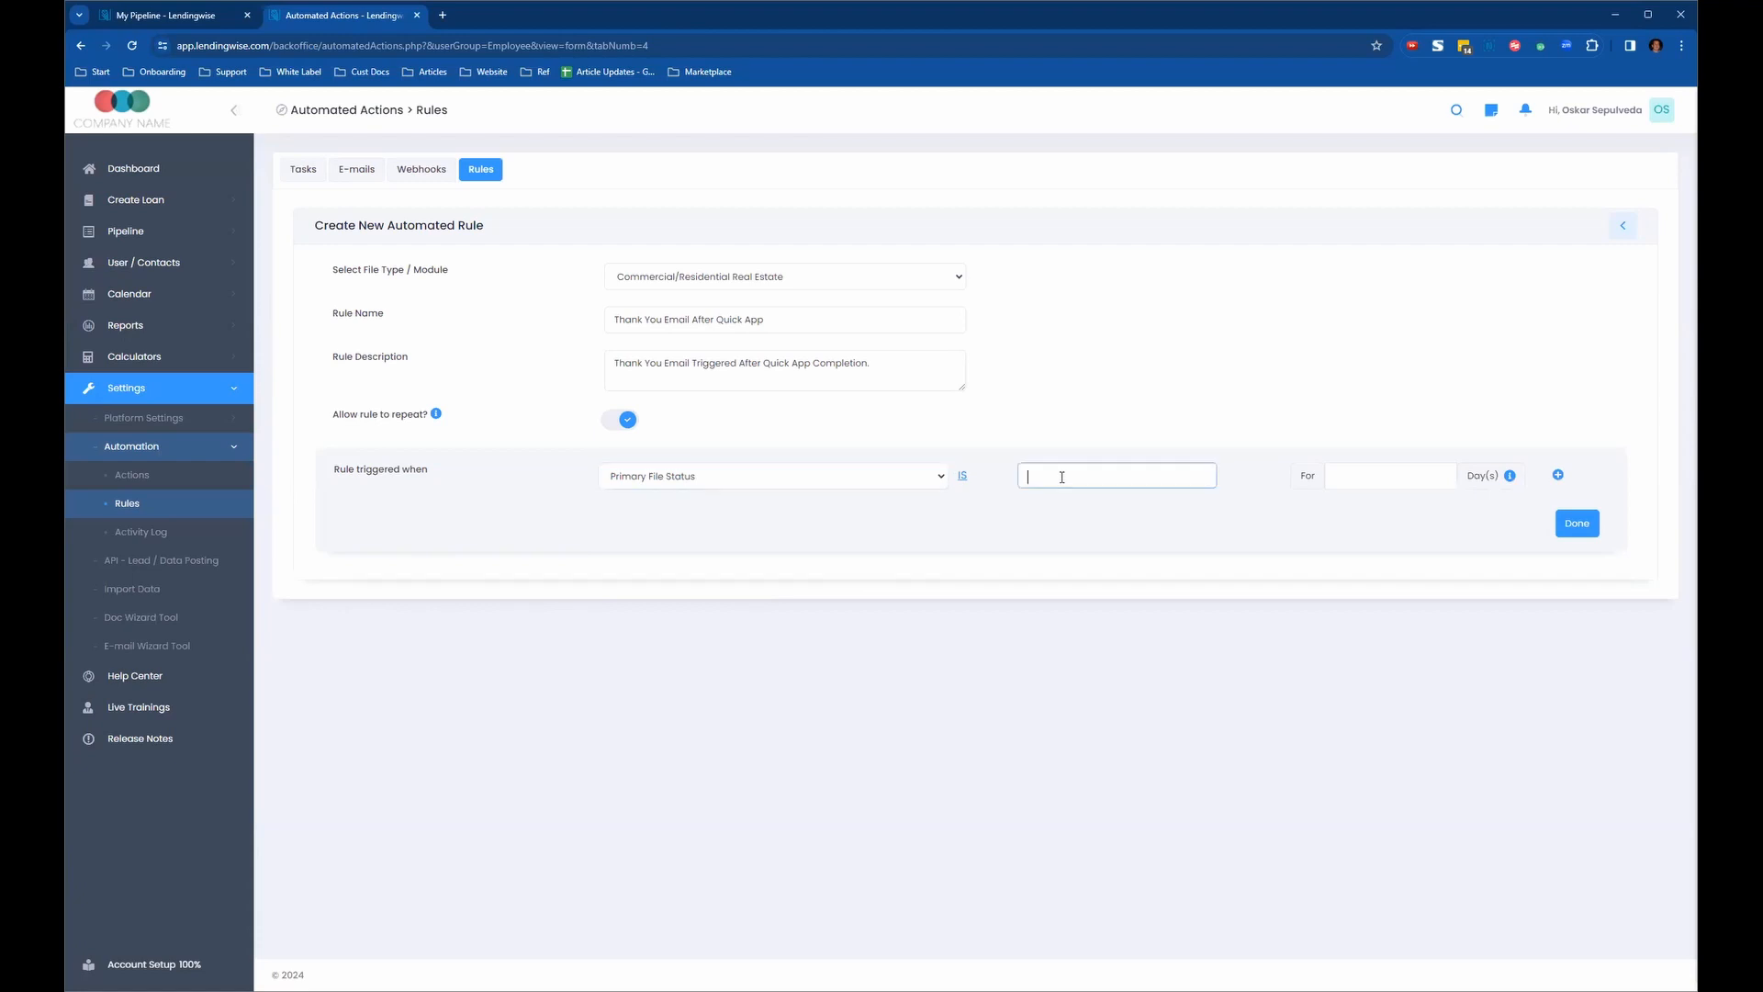
{"action": "left_click_drag", "start_coordinate": [1210, 519], "coordinate": [1194, 465]}
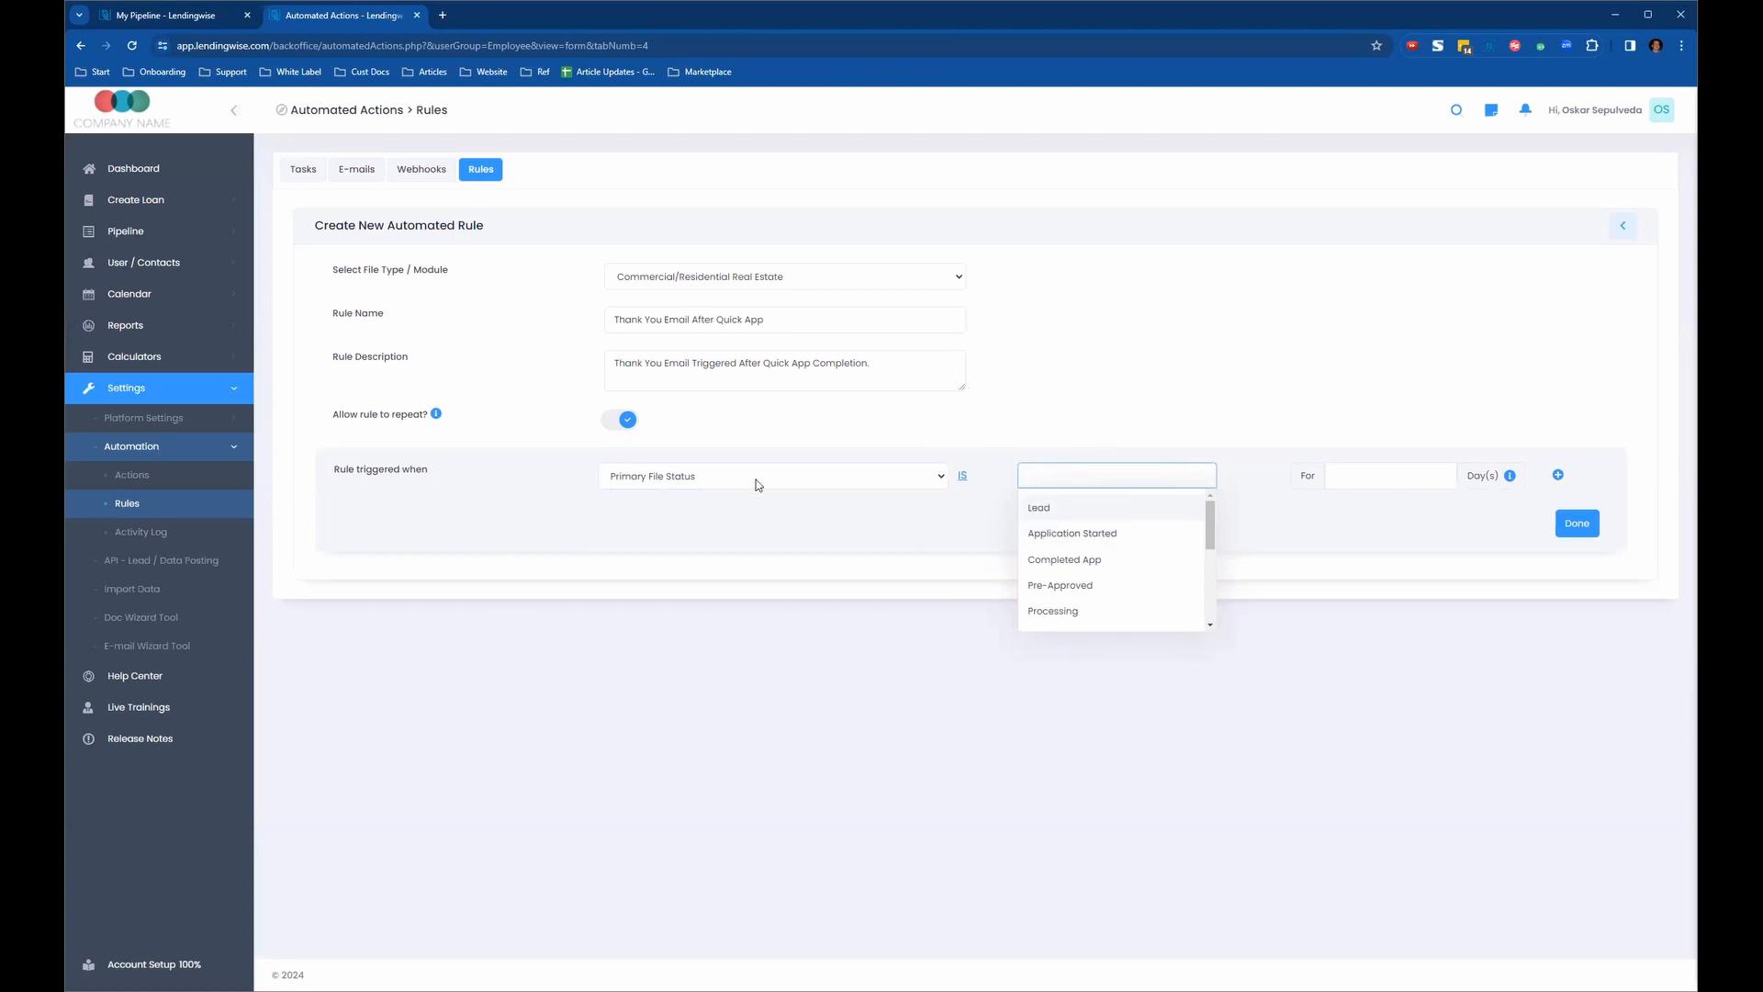
{"action": "left_click", "coordinate": [1105, 517]}
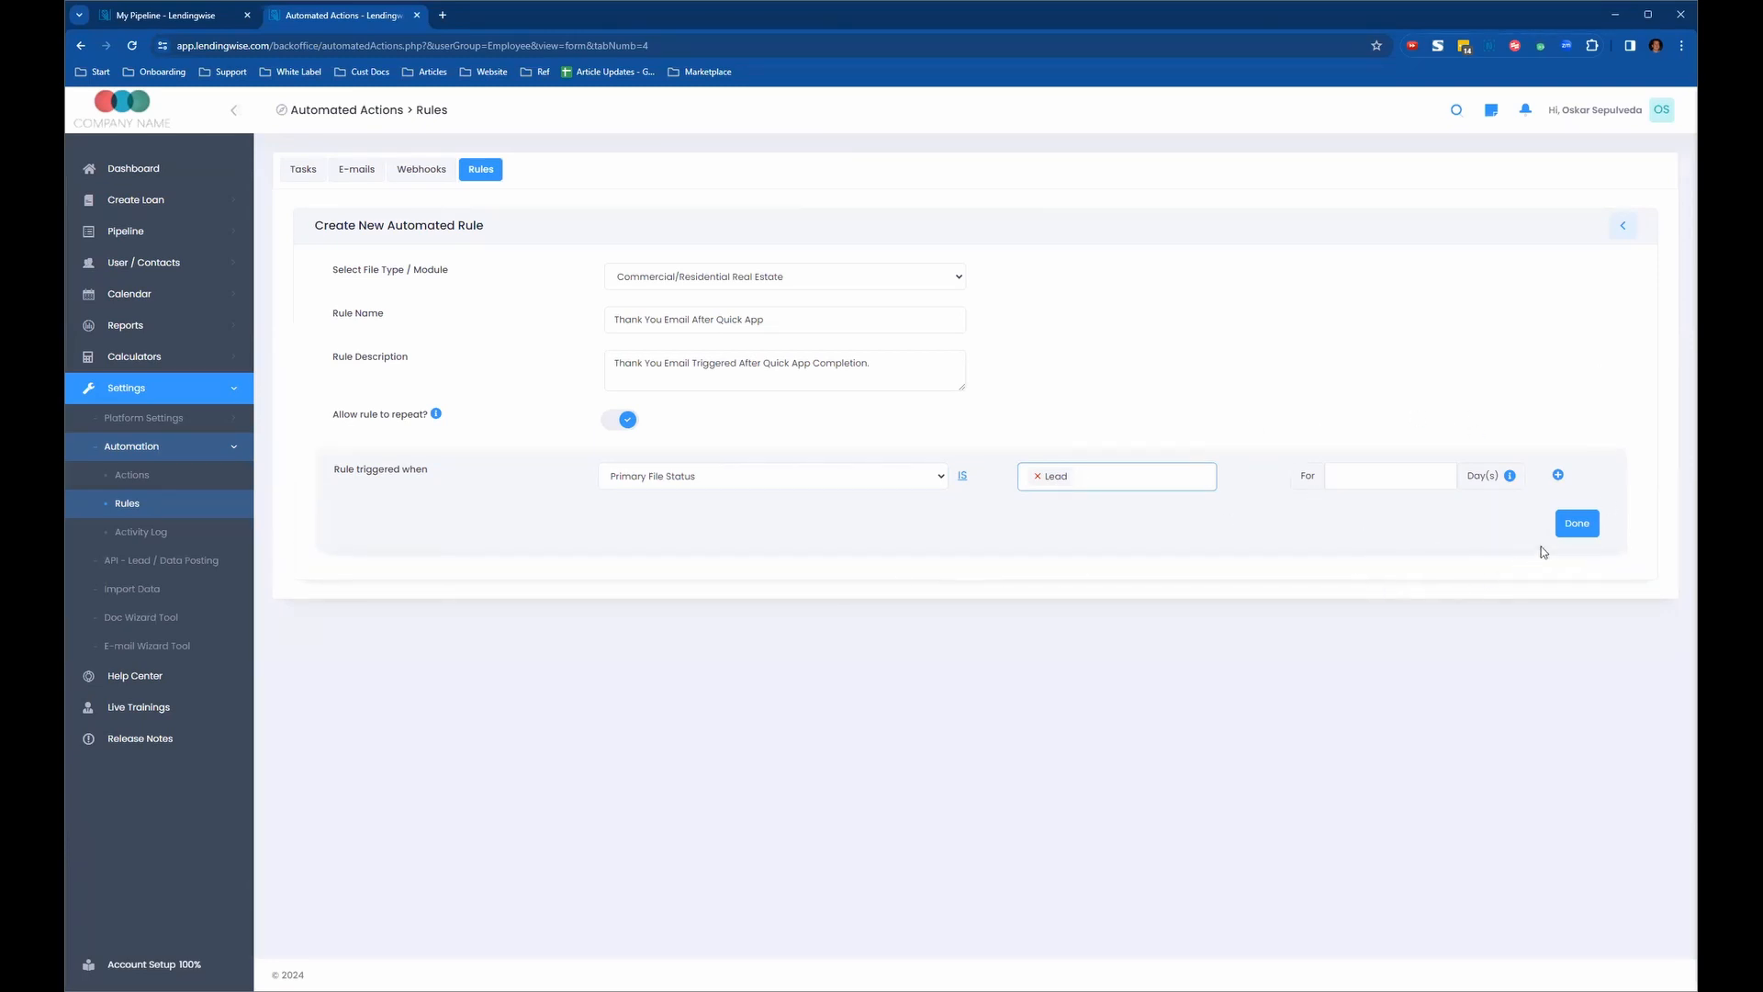
{"action": "left_click", "coordinate": [1577, 525]}
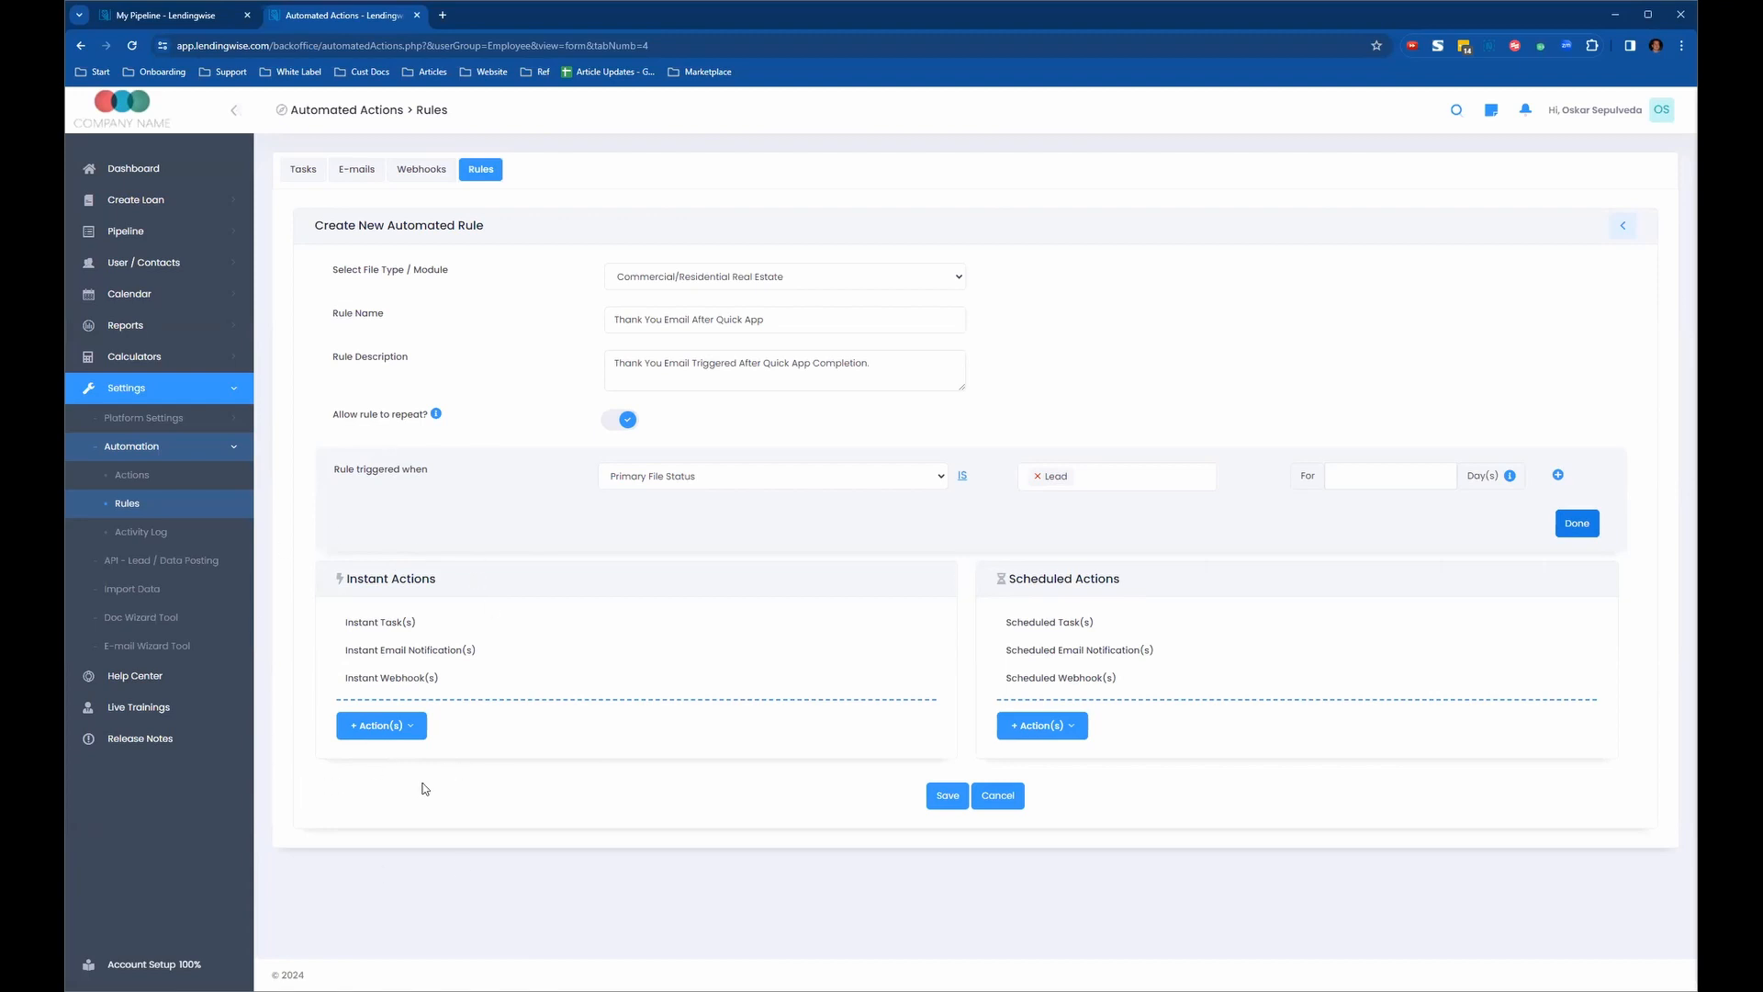
- Assign the existing "Thank you for your application" email as the rule's instant email notification and save the rule
{"action": "left_click", "coordinate": [412, 729]}
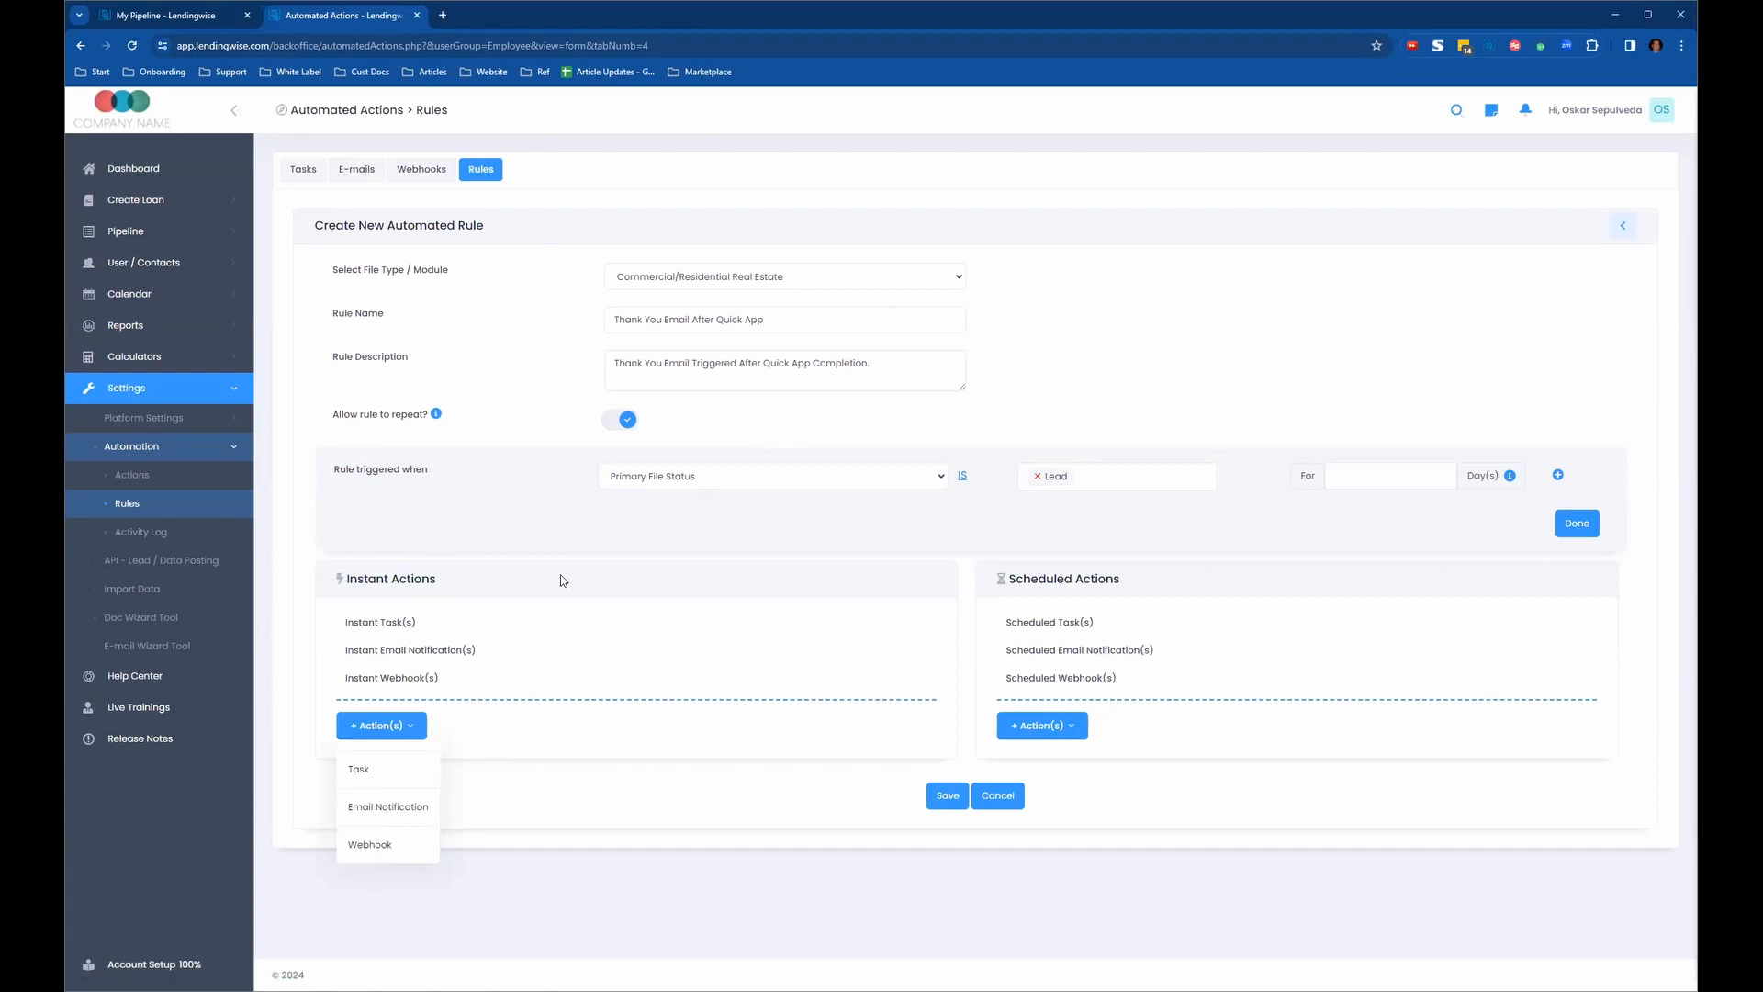
{"action": "left_click", "coordinate": [391, 808]}
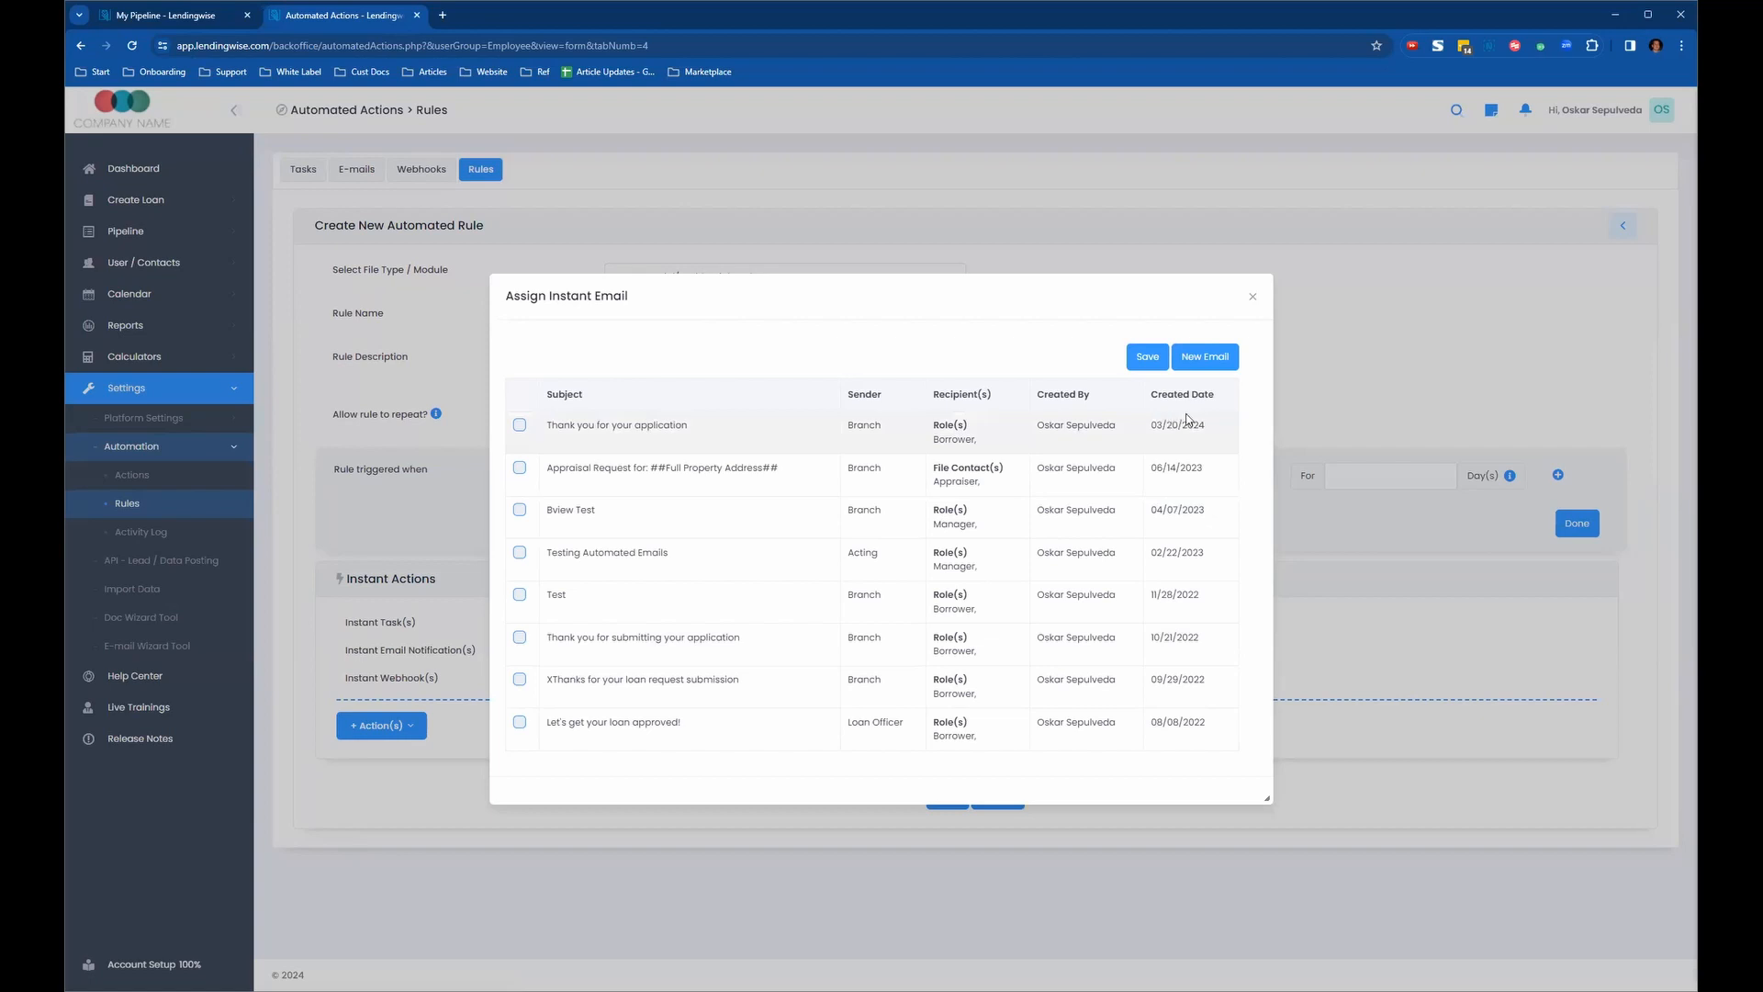
{"action": "left_click", "coordinate": [521, 425]}
{"action": "left_click", "coordinate": [1146, 365]}
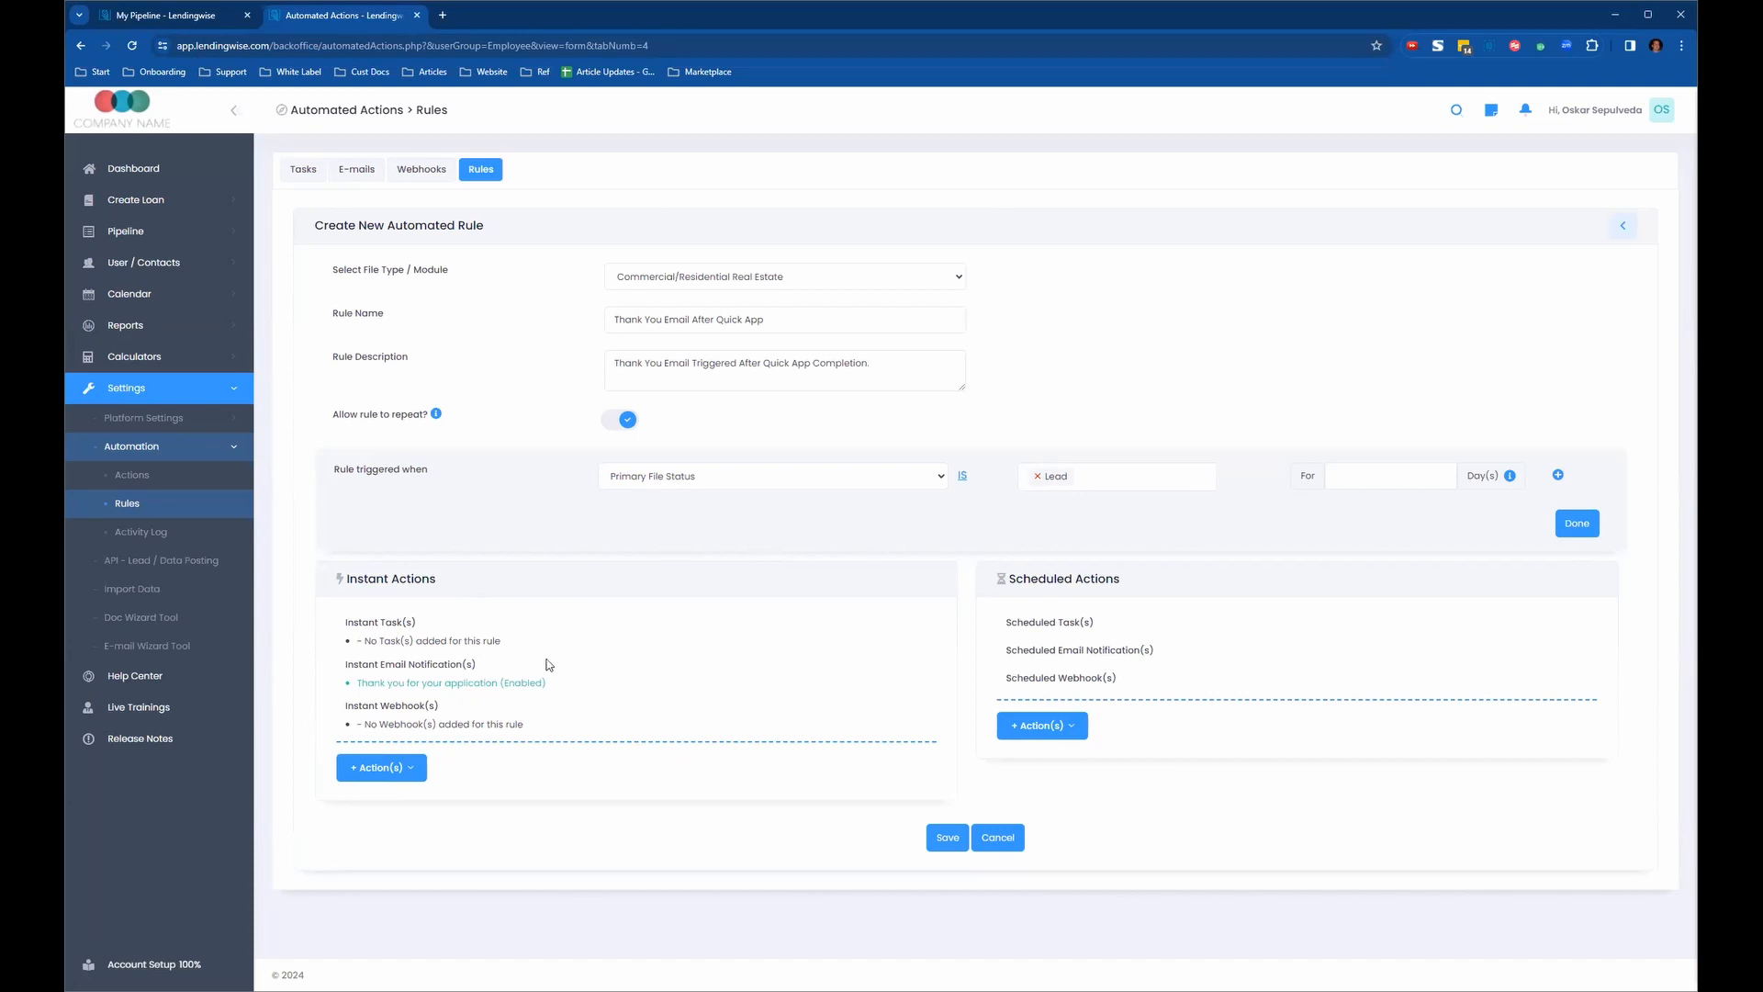
{"action": "left_click_drag", "start_coordinate": [570, 681], "coordinate": [355, 684]}
{"action": "left_click", "coordinate": [590, 685]}
{"action": "left_click", "coordinate": [948, 837]}
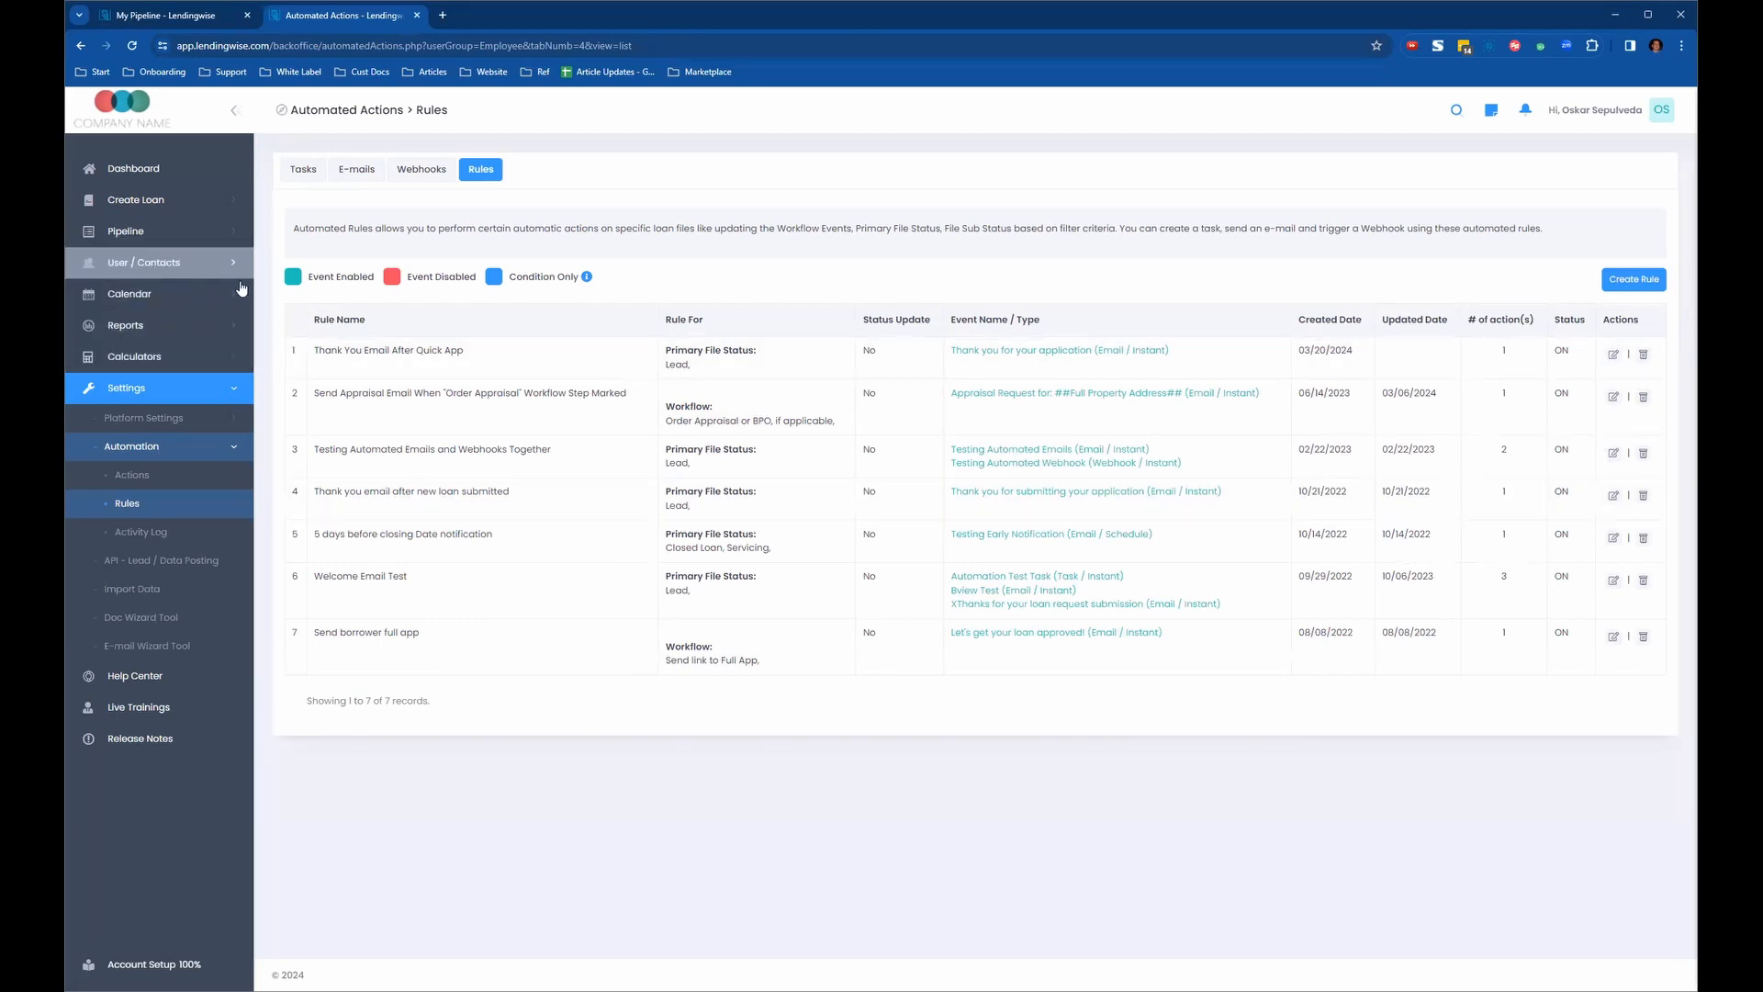
- Open the Corporate Branch profile from the list of branches
{"action": "left_click", "coordinate": [128, 388]}
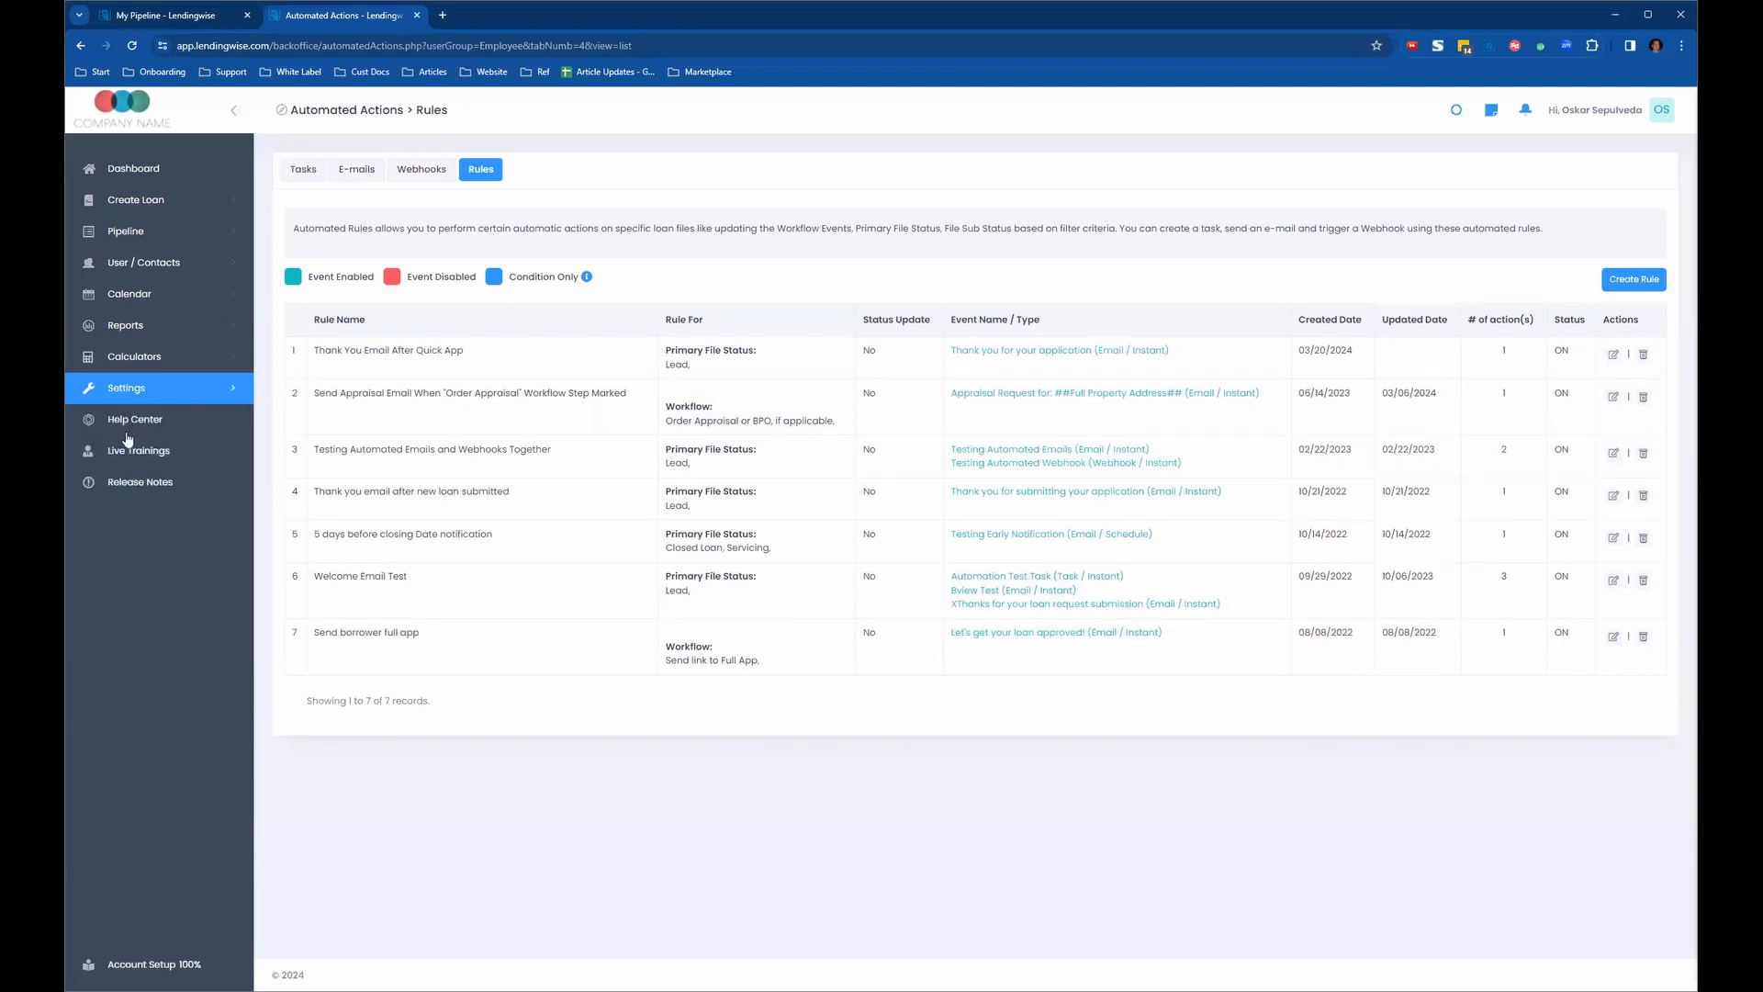
{"action": "left_click", "coordinate": [178, 264]}
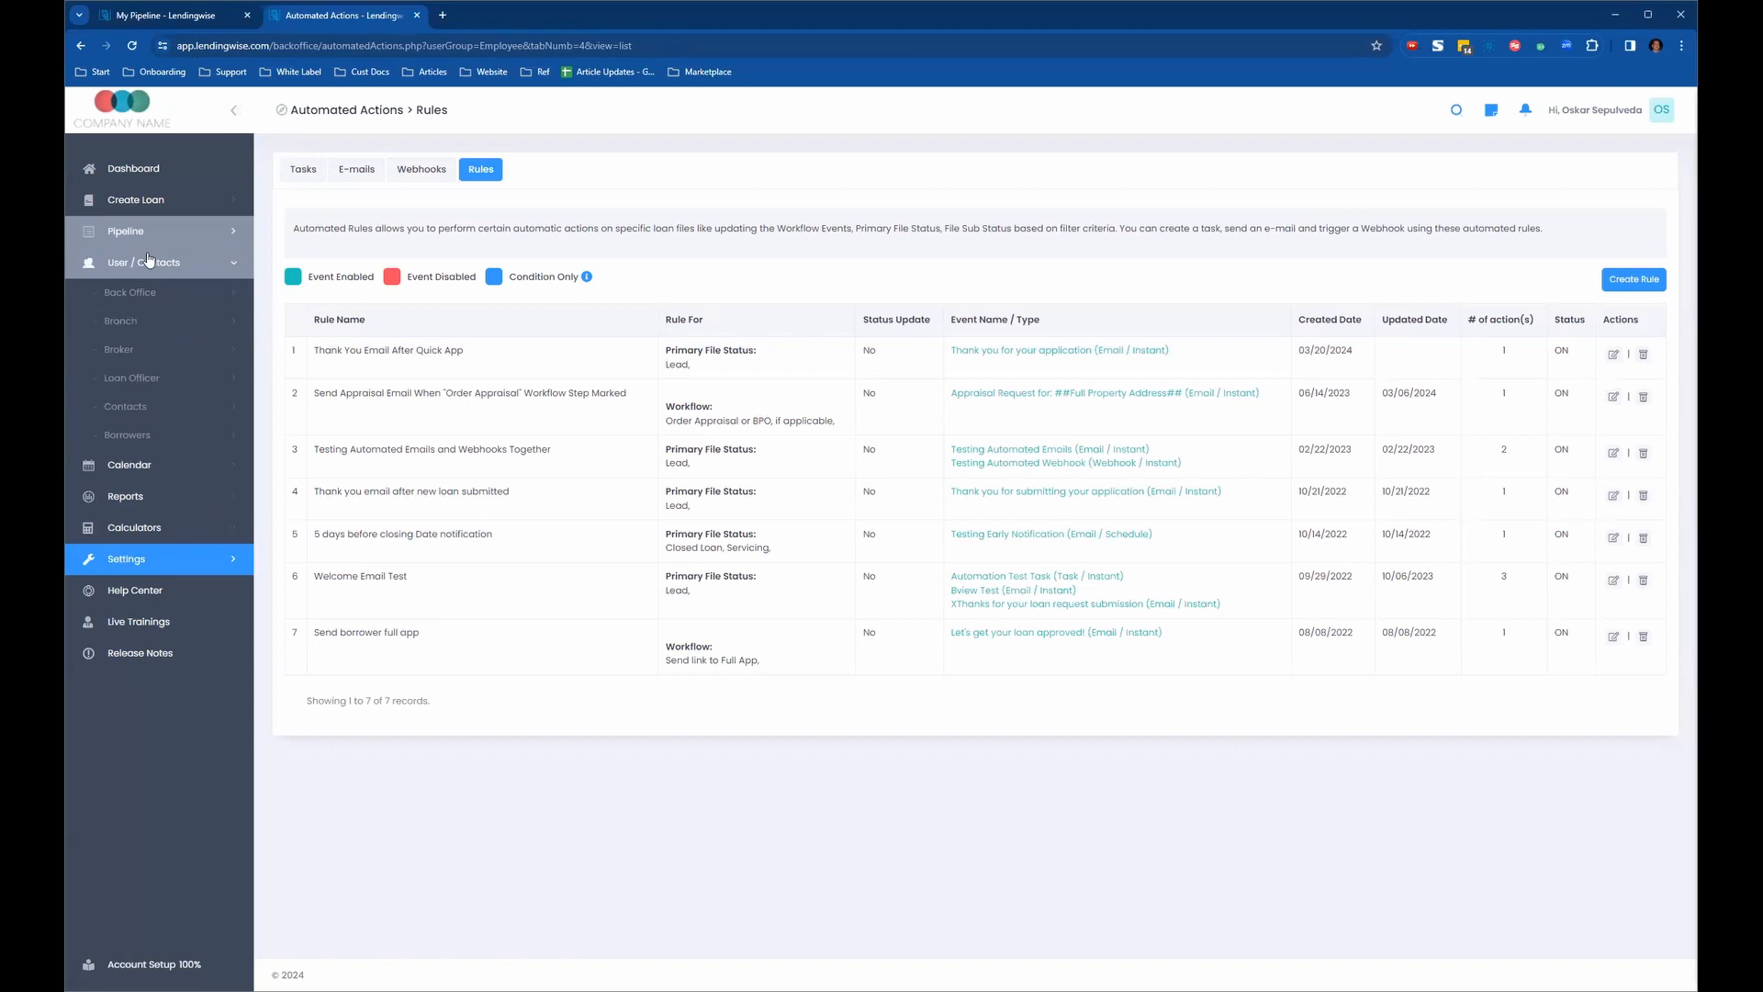
{"action": "left_click", "coordinate": [158, 323]}
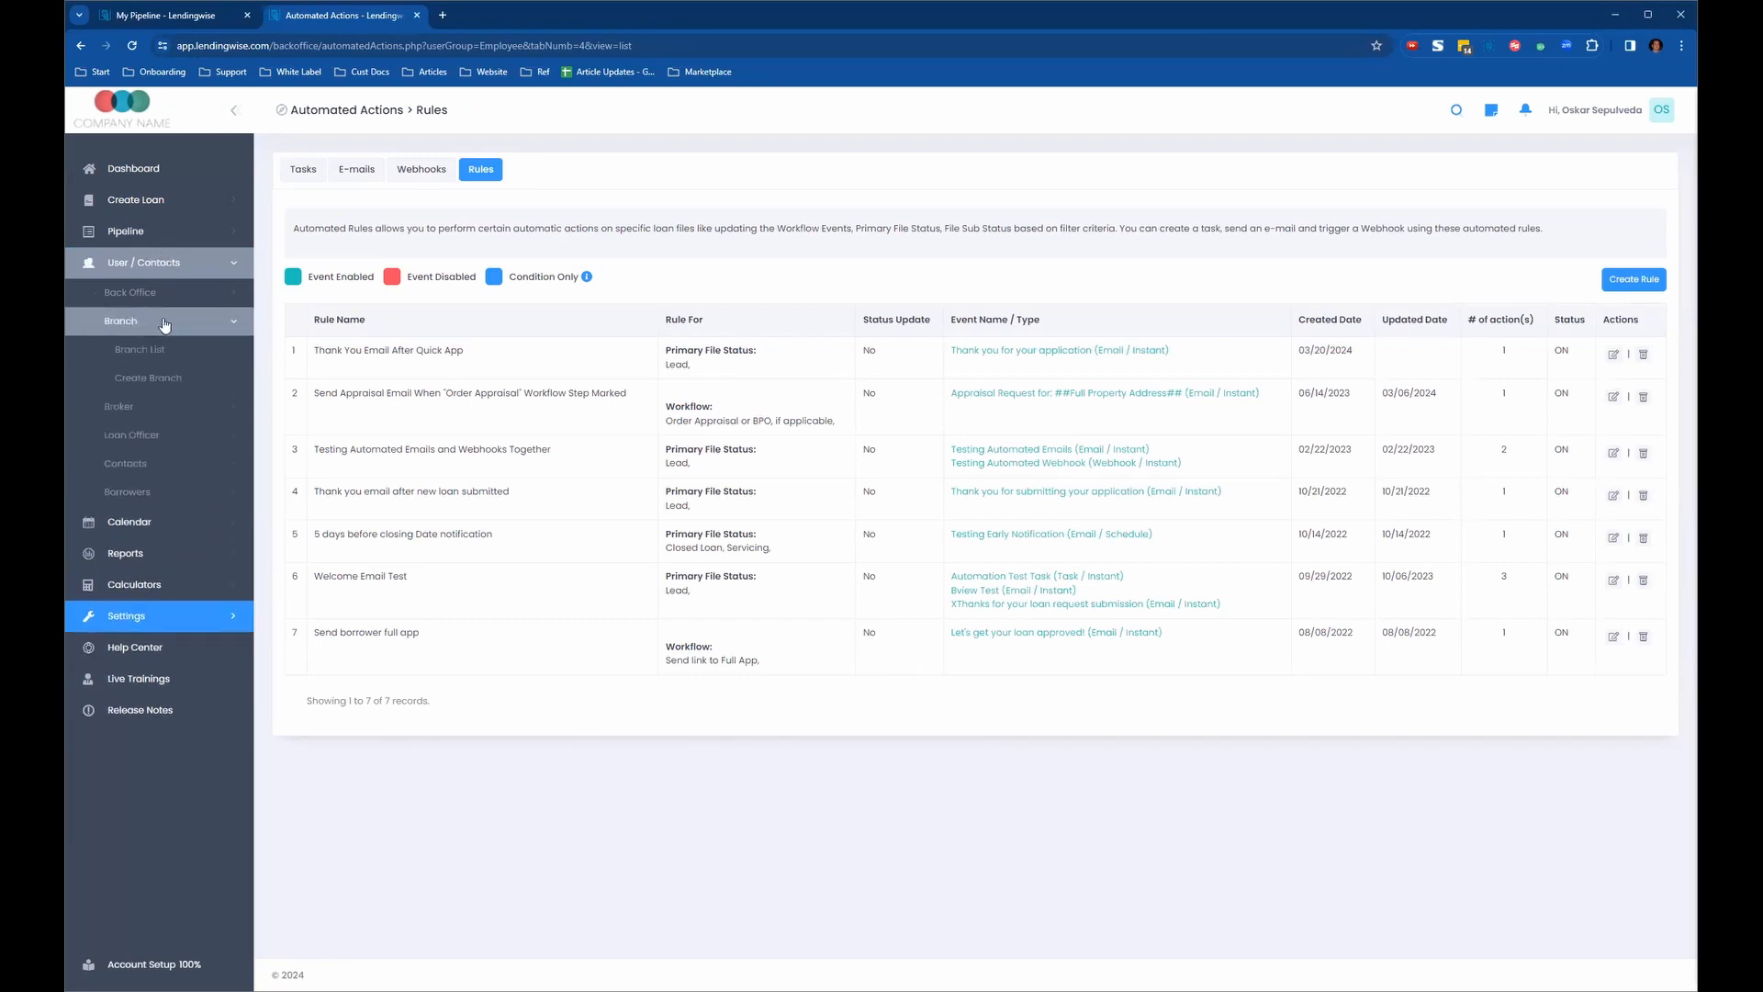
{"action": "left_click", "coordinate": [159, 353]}
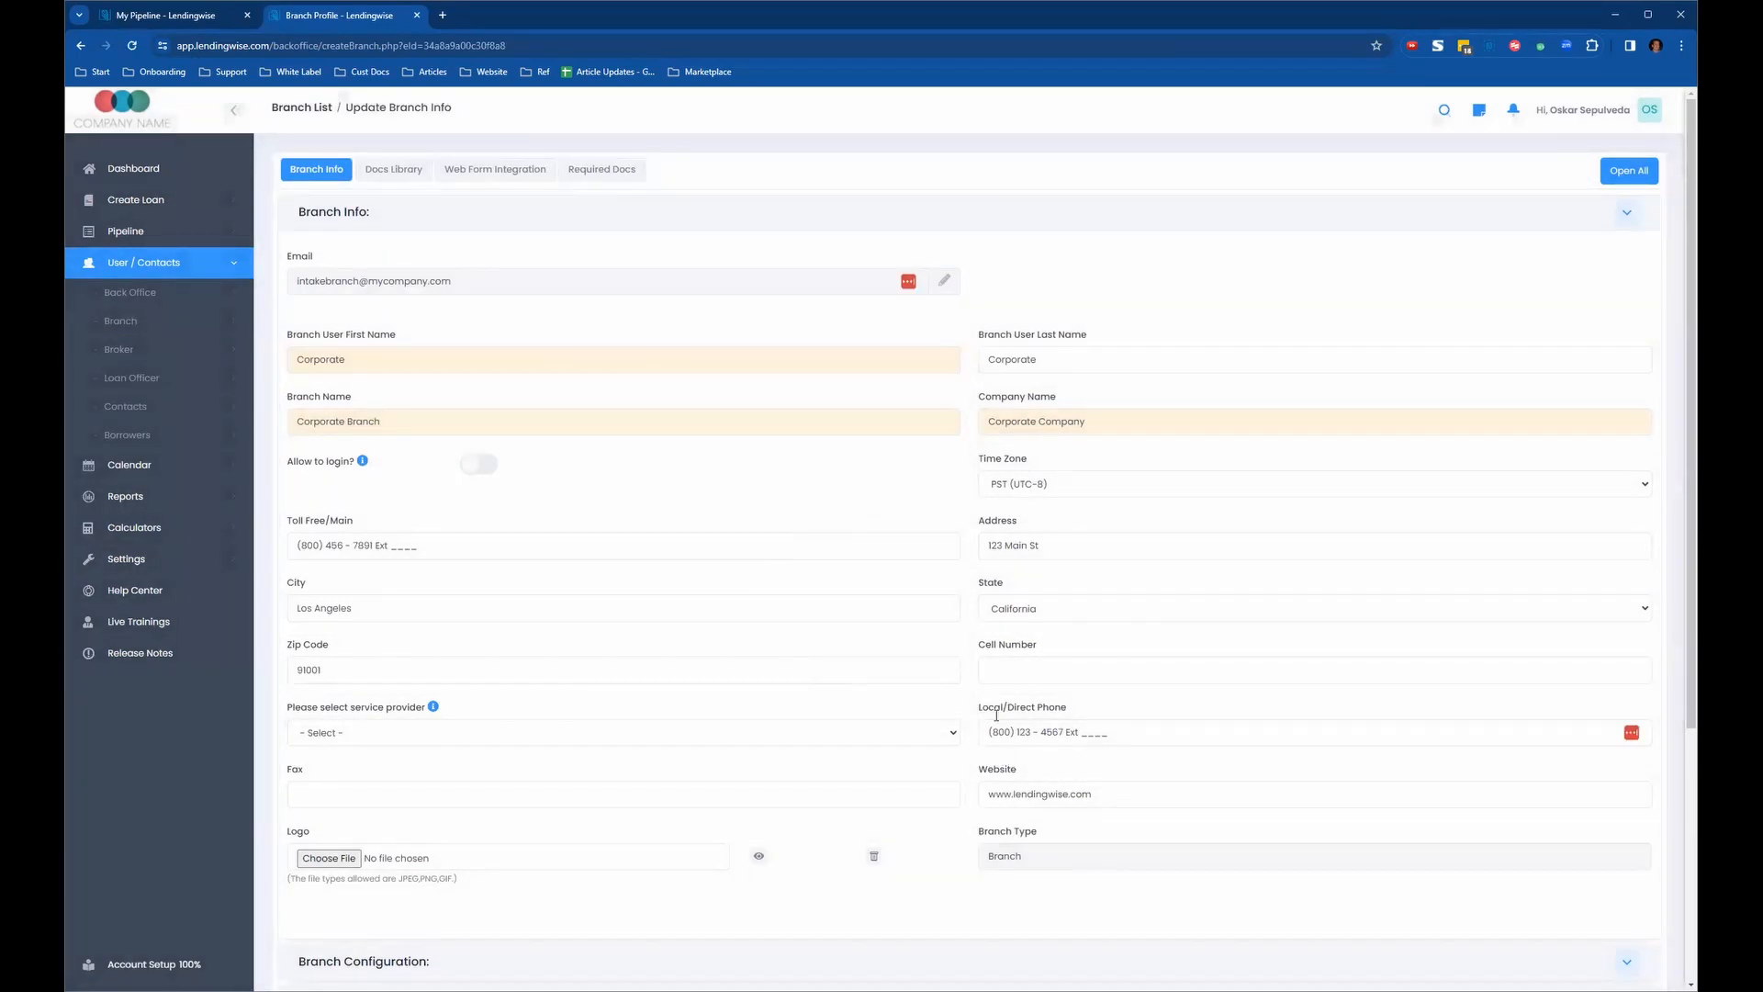
- Check the default primary client file status for the Quick App in the branch's web form integration settings
{"action": "left_click", "coordinate": [493, 178]}
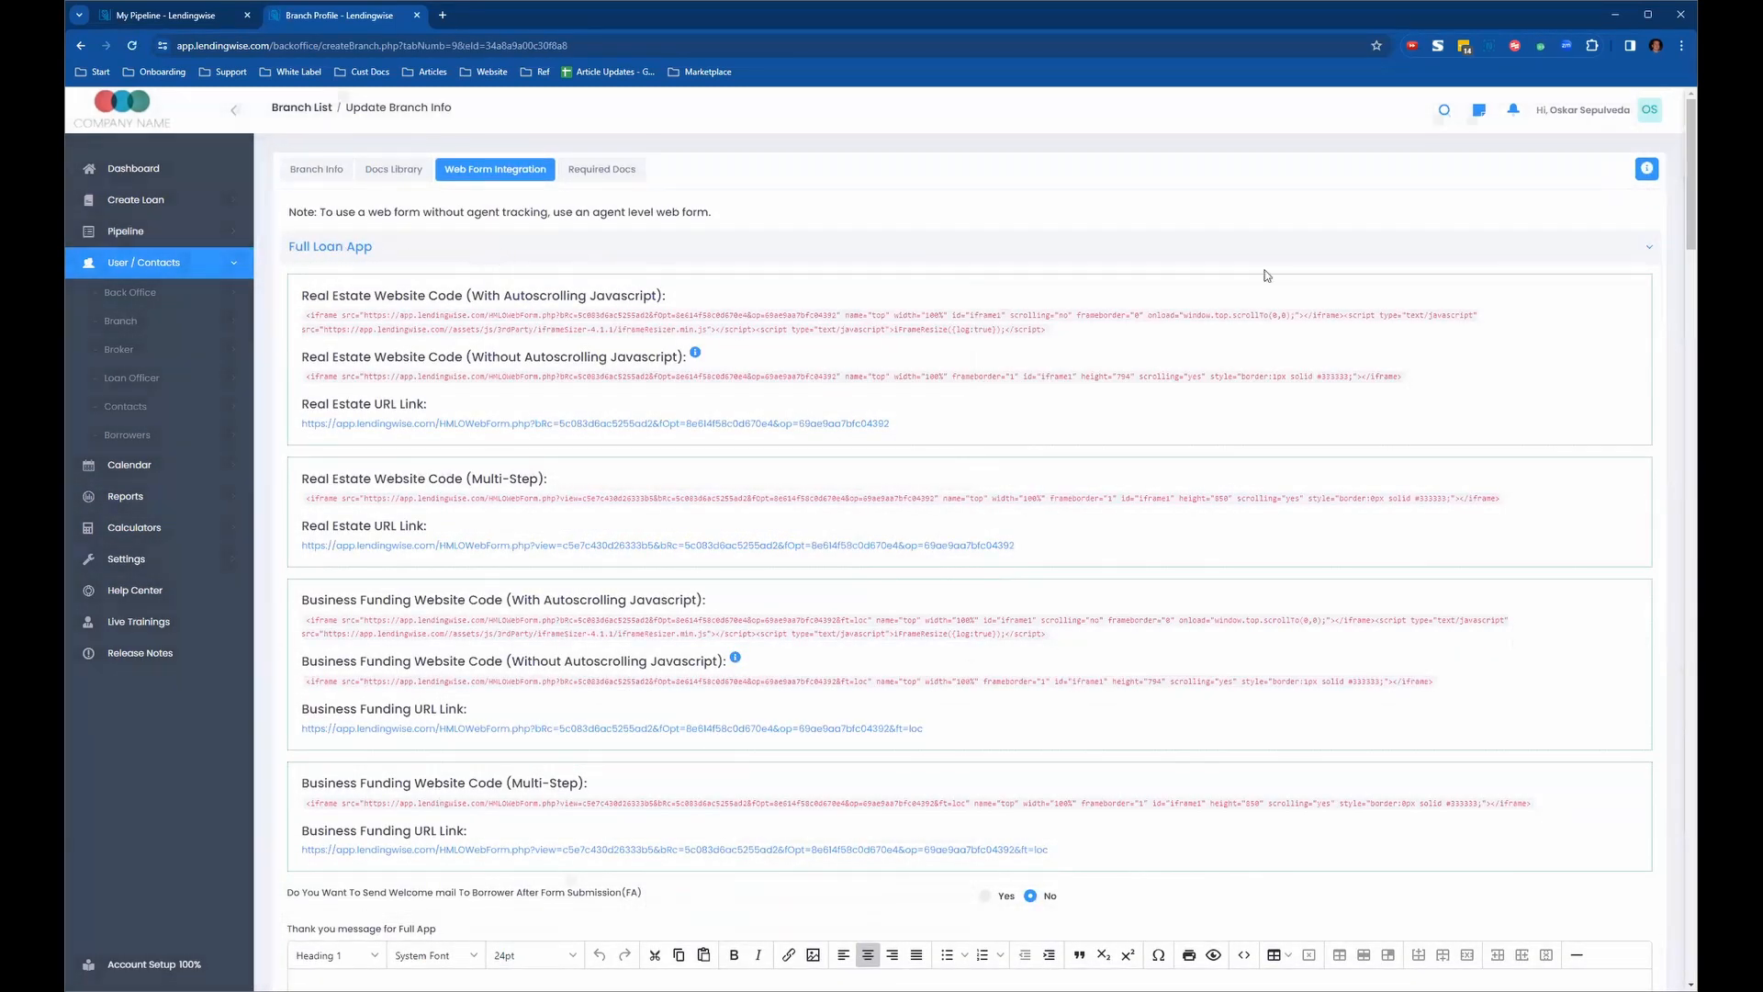
{"action": "left_click", "coordinate": [1564, 252]}
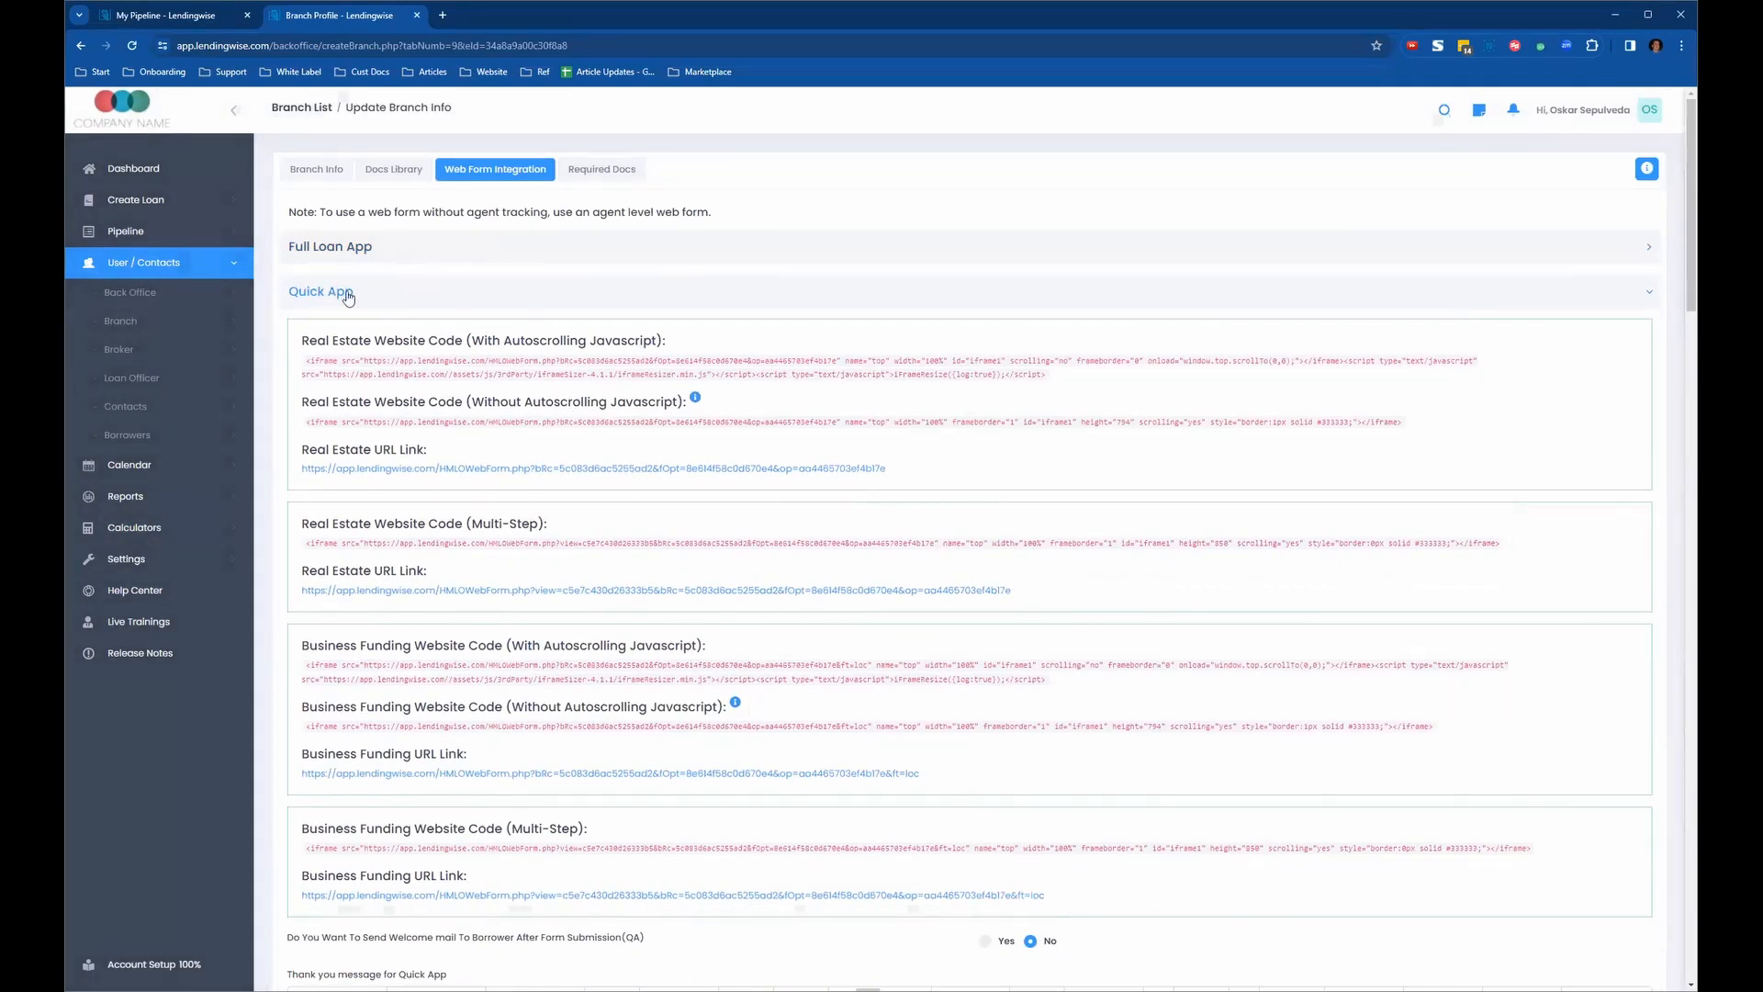
{"action": "scroll", "coordinate": [785, 458], "scroll_direction": "down", "scroll_amount": 5}
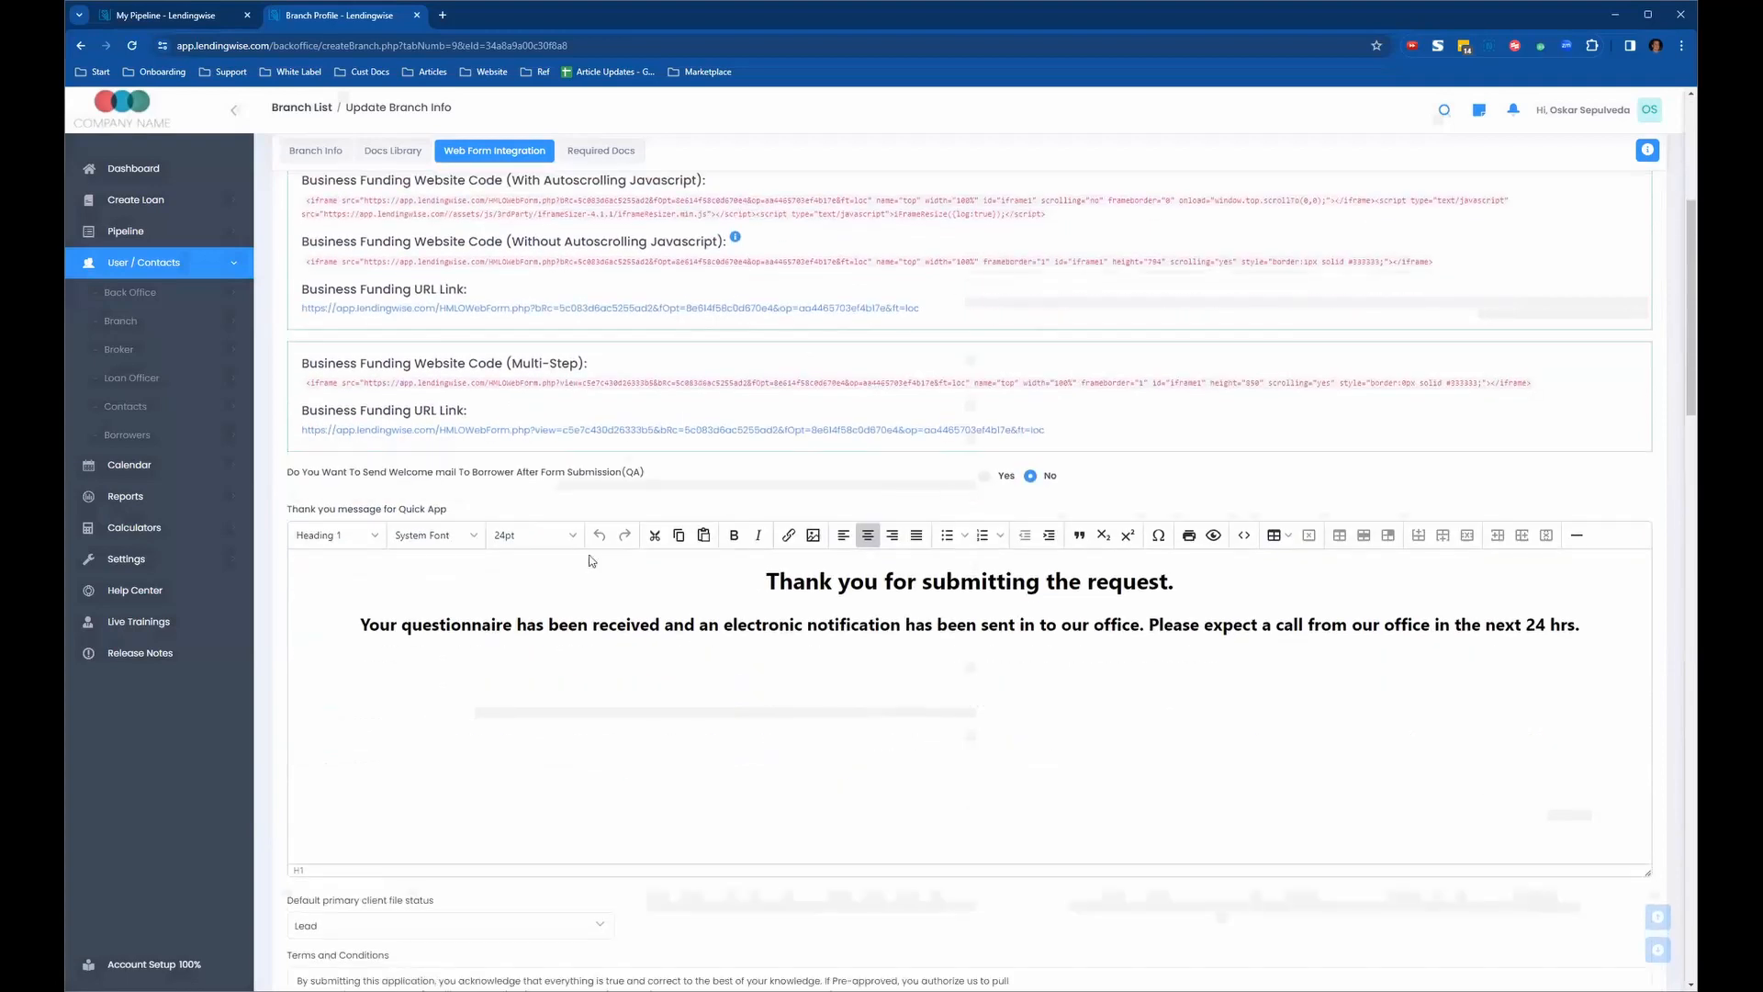
{"action": "scroll", "coordinate": [1146, 635], "scroll_direction": "down", "scroll_amount": 2}
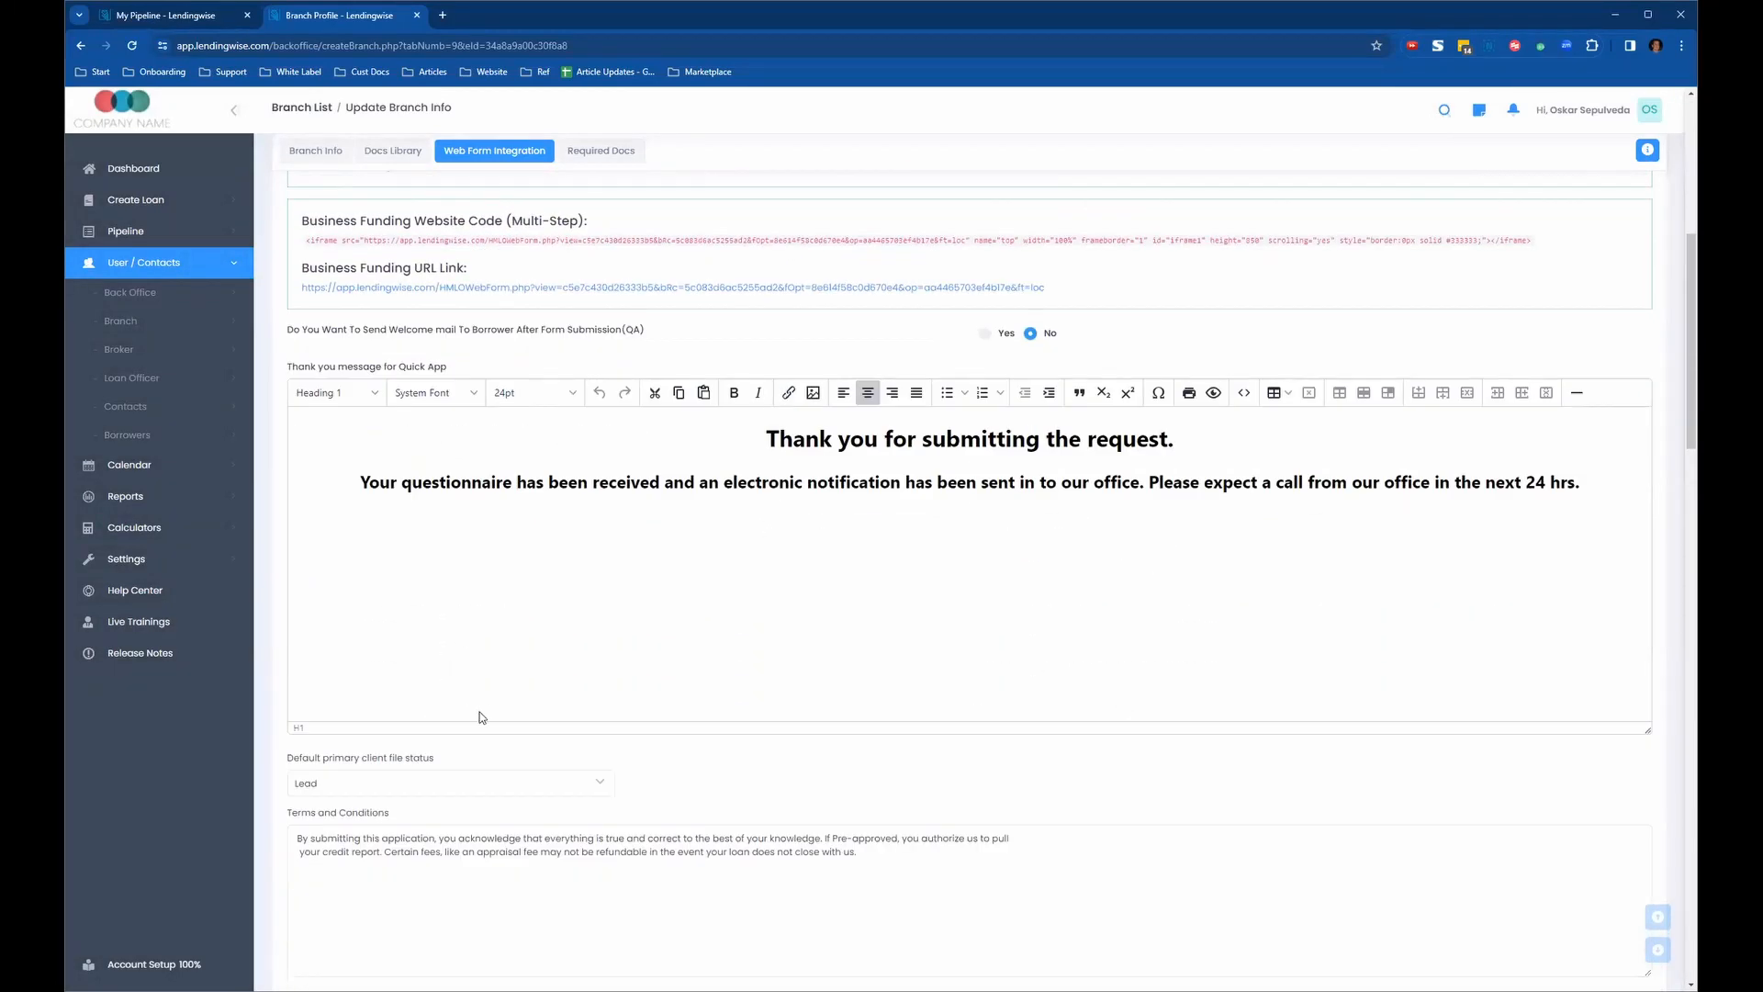
{"action": "left_click_drag", "start_coordinate": [292, 760], "coordinate": [459, 764]}
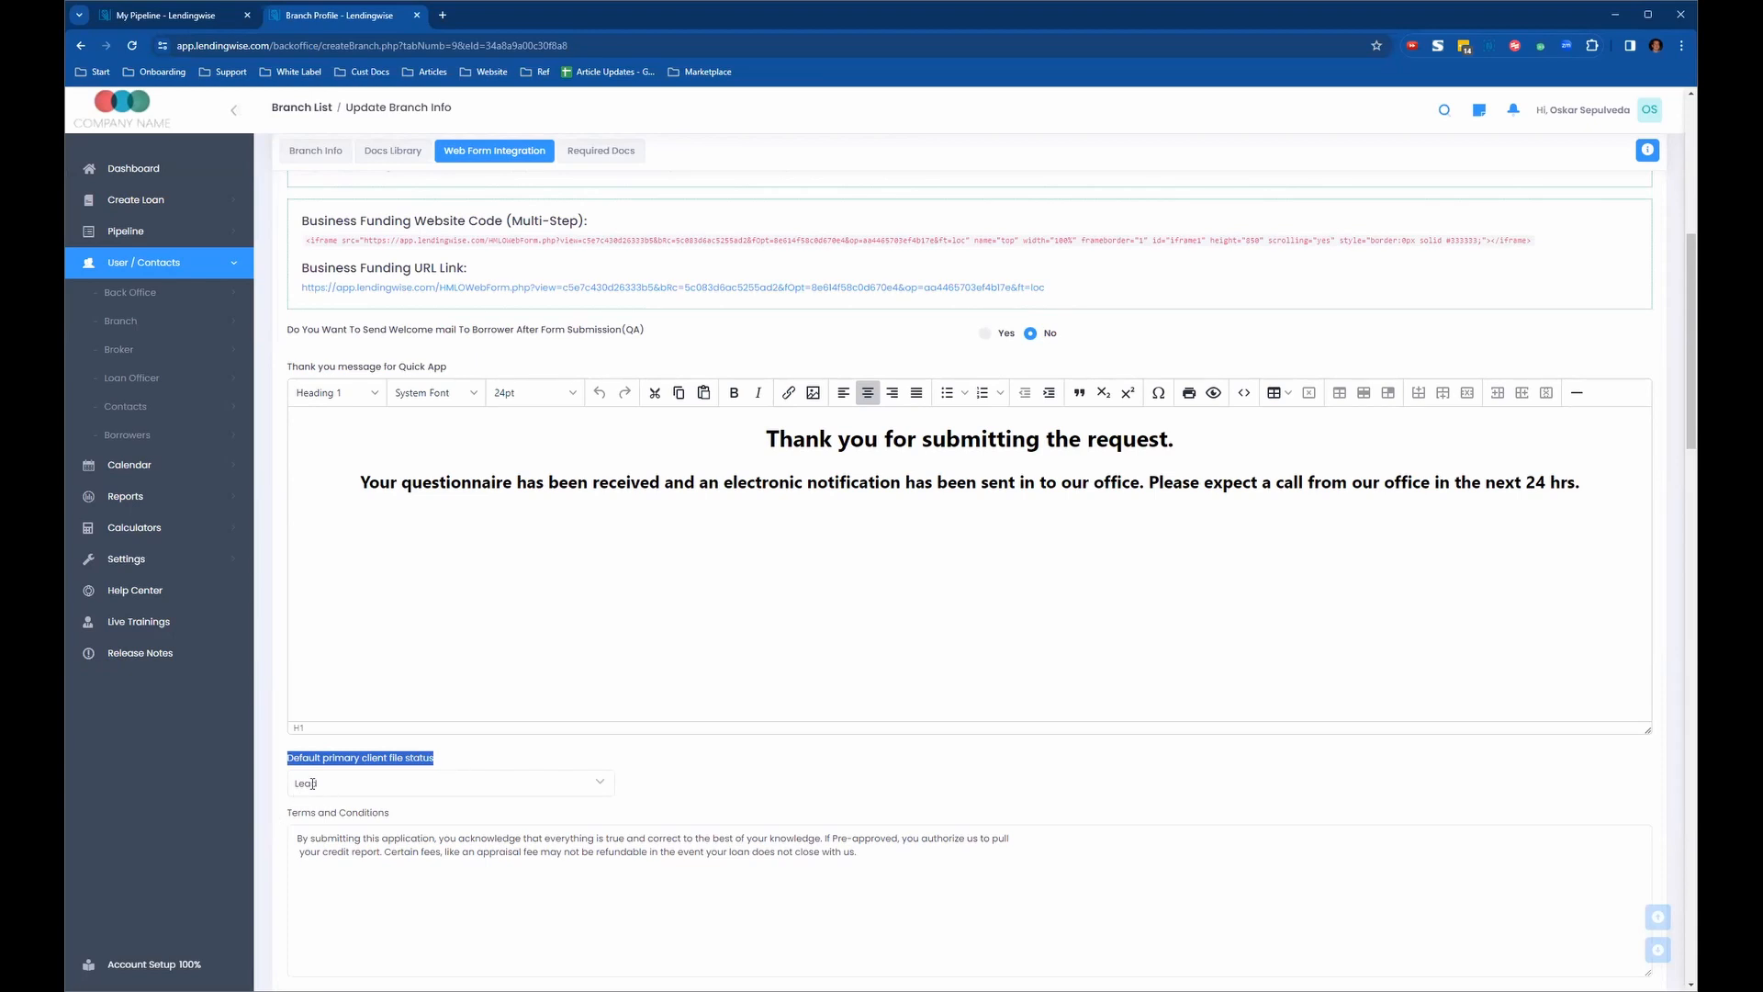
{"action": "left_click", "coordinate": [872, 779]}
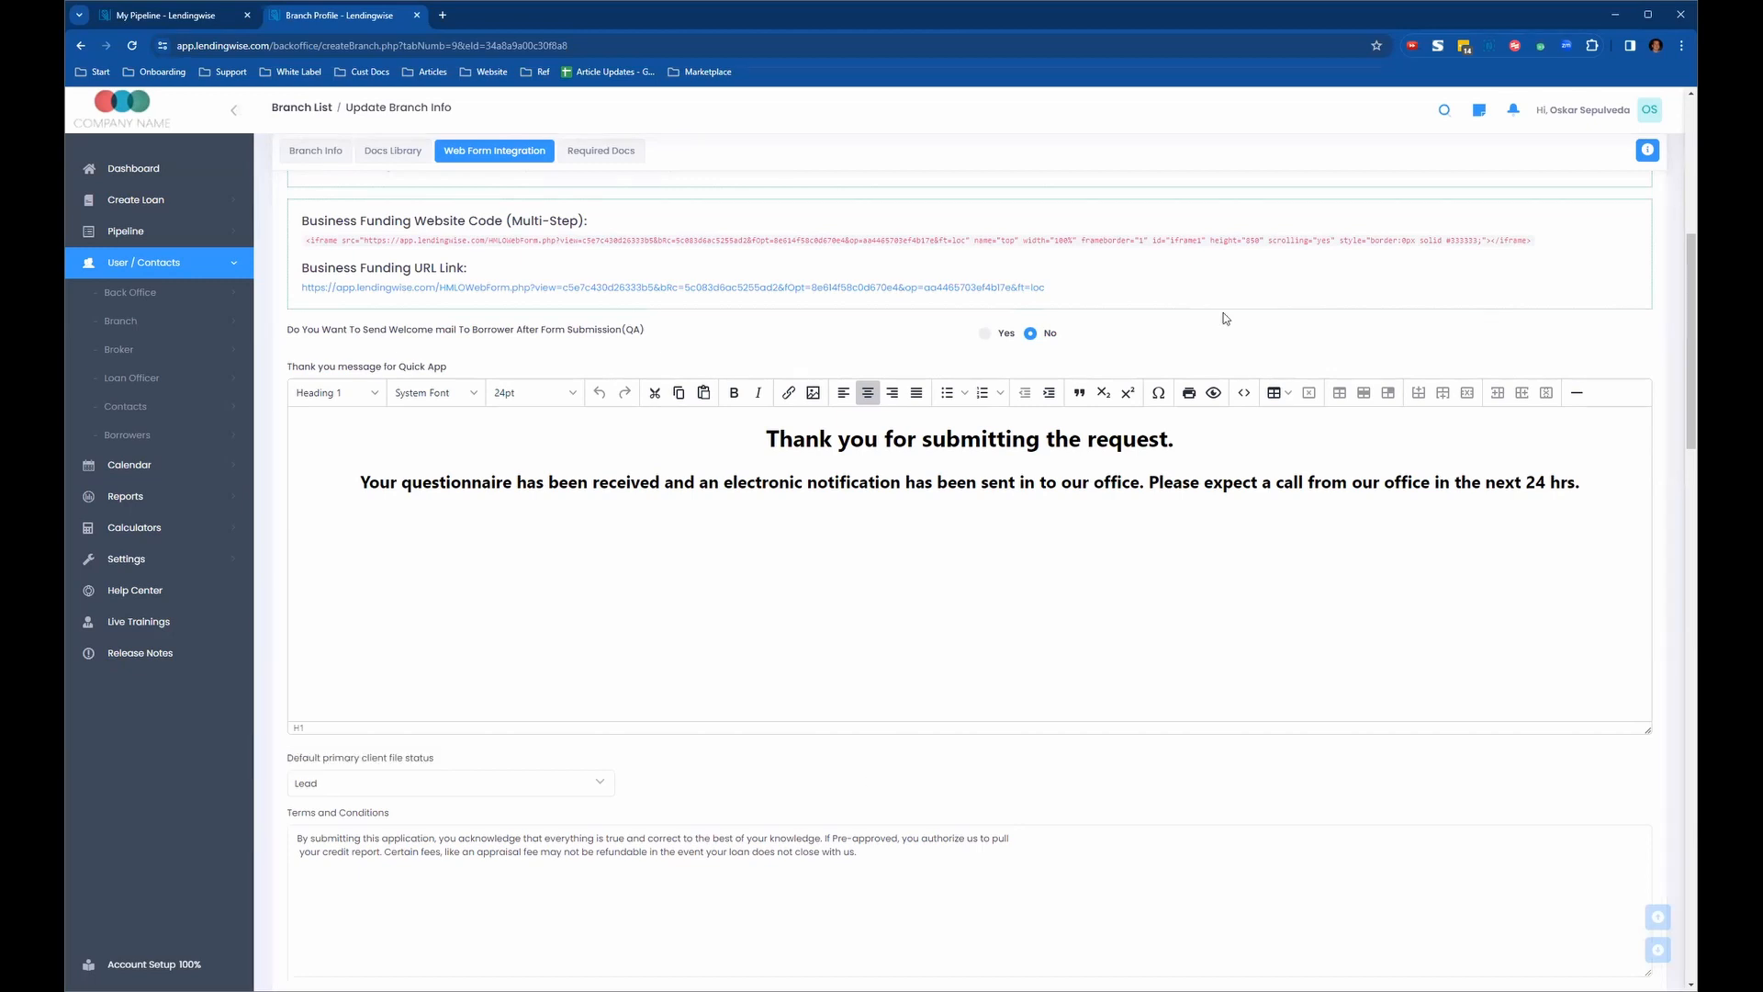